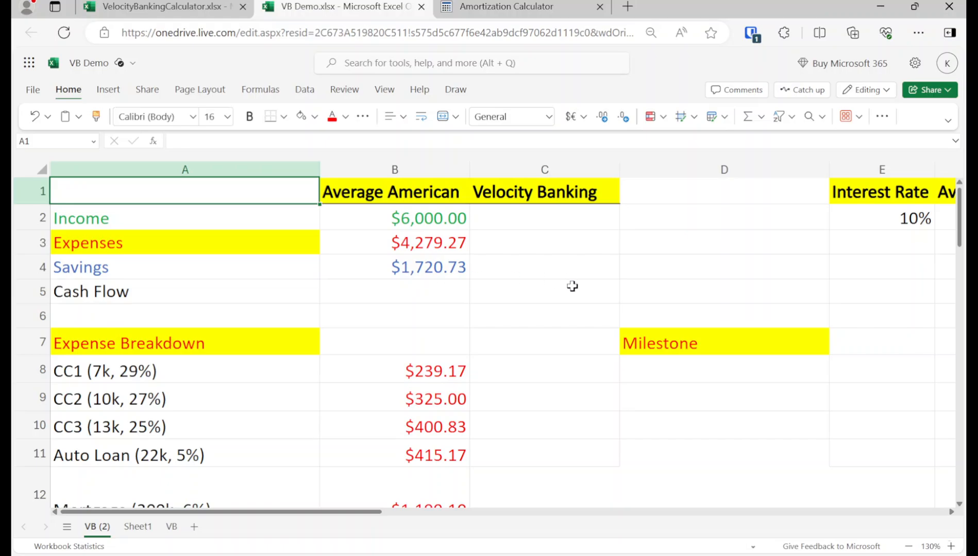
Step: Review the budget's income, expenses and savings rows together with the debts listed in the expense breakdown
scroll(572, 289, down, 2)
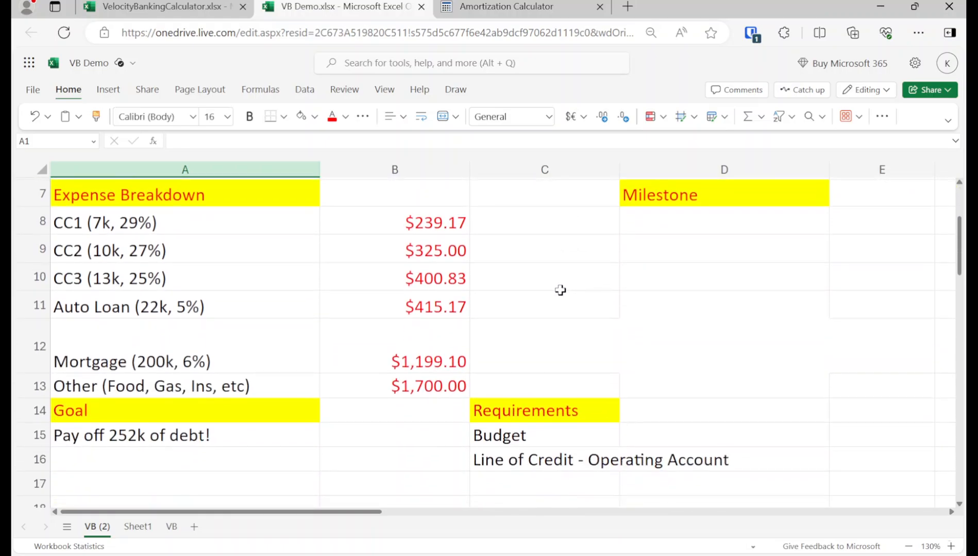
click(483, 436)
scroll(483, 435, up, 2)
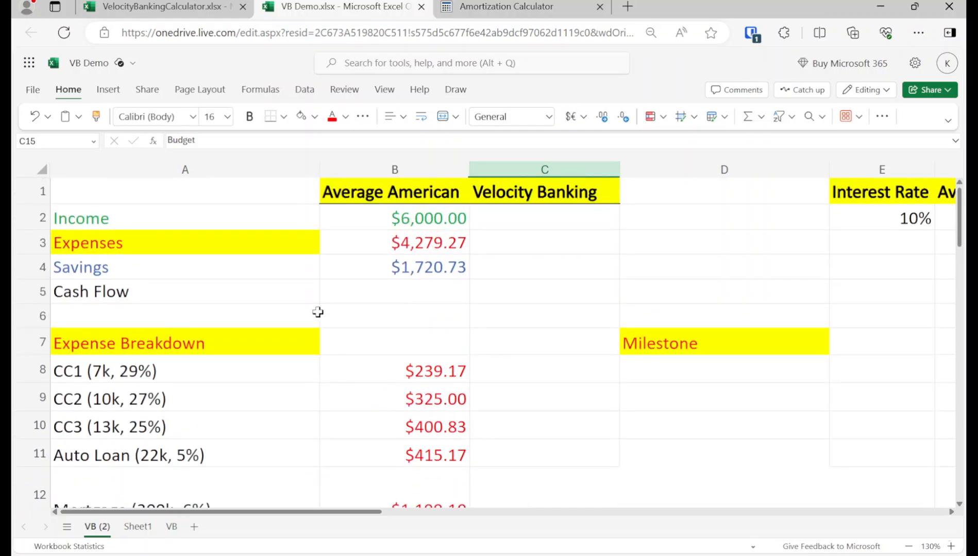
click(227, 216)
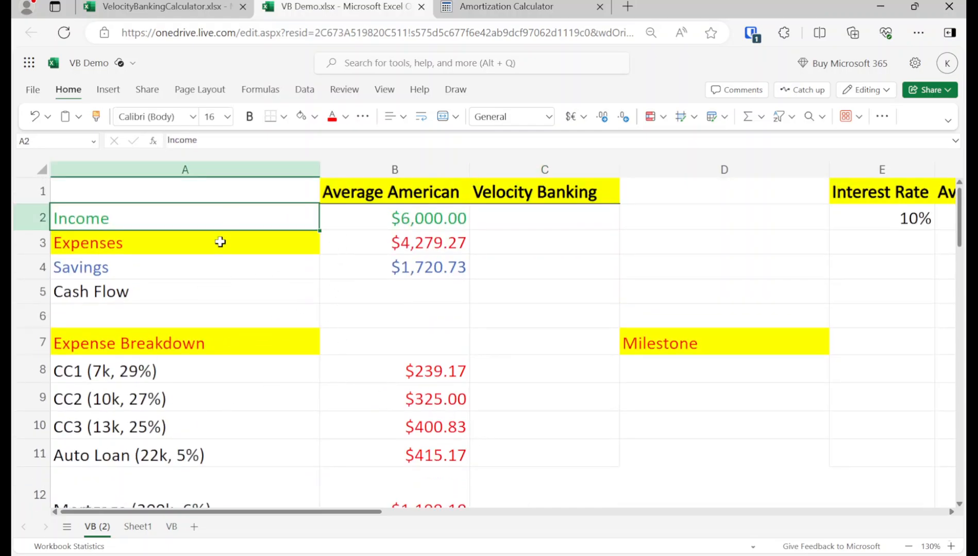
click(219, 243)
click(277, 276)
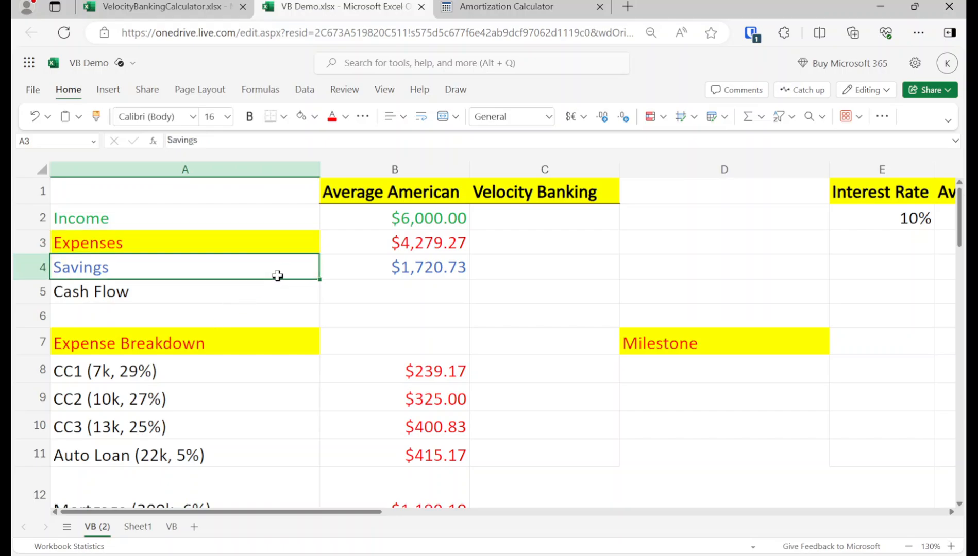
scroll(278, 278, down, 1)
click(224, 320)
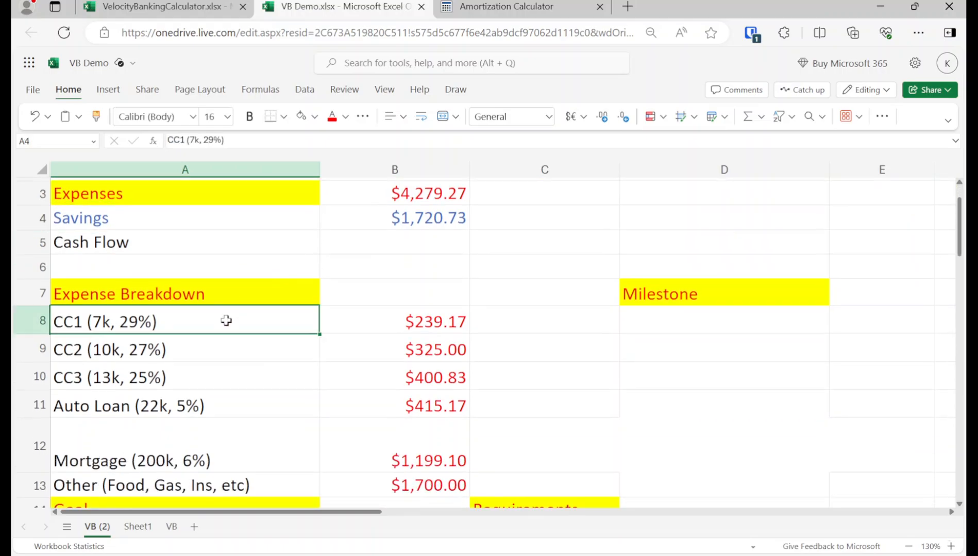
scroll(227, 320, up, 1)
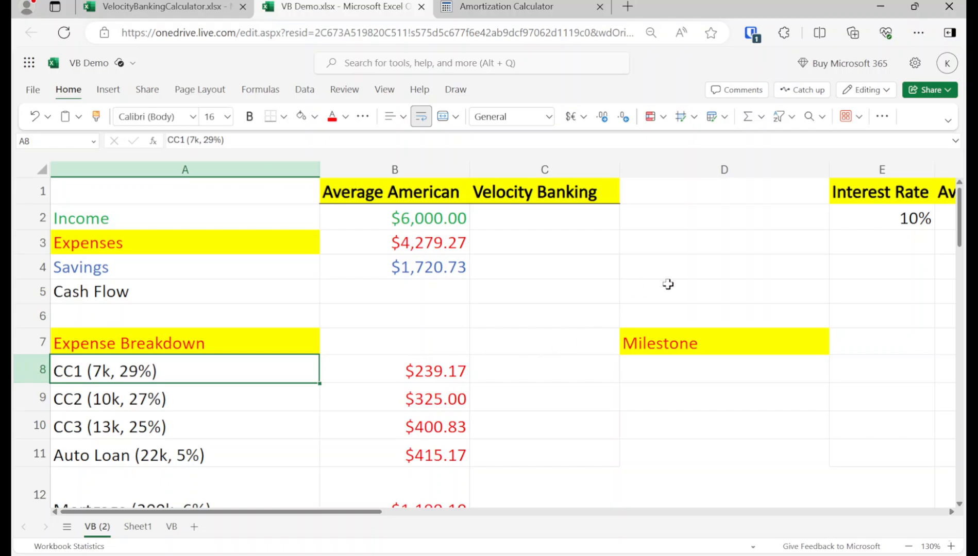
key(shift+Down)
key(shift+Down)
key(shift+Down)
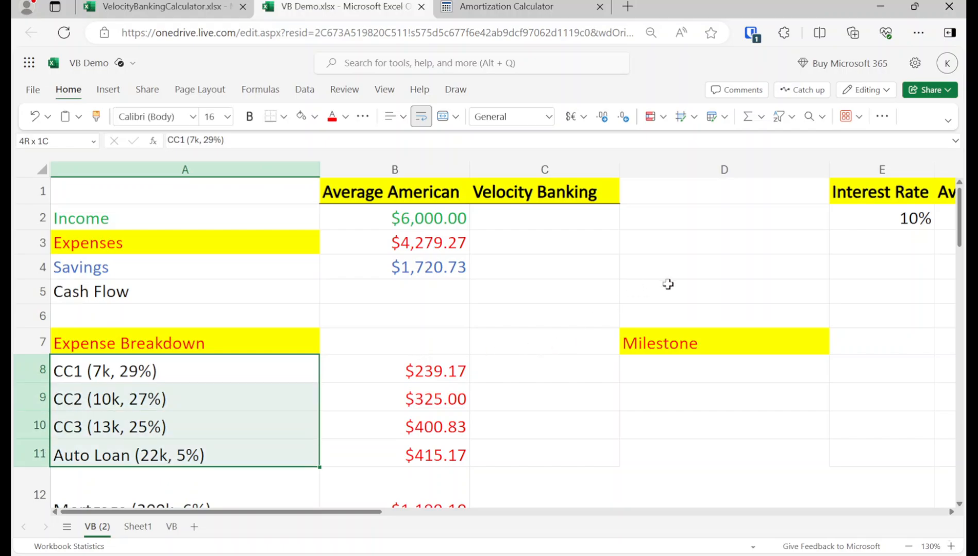
key(Up)
key(Down)
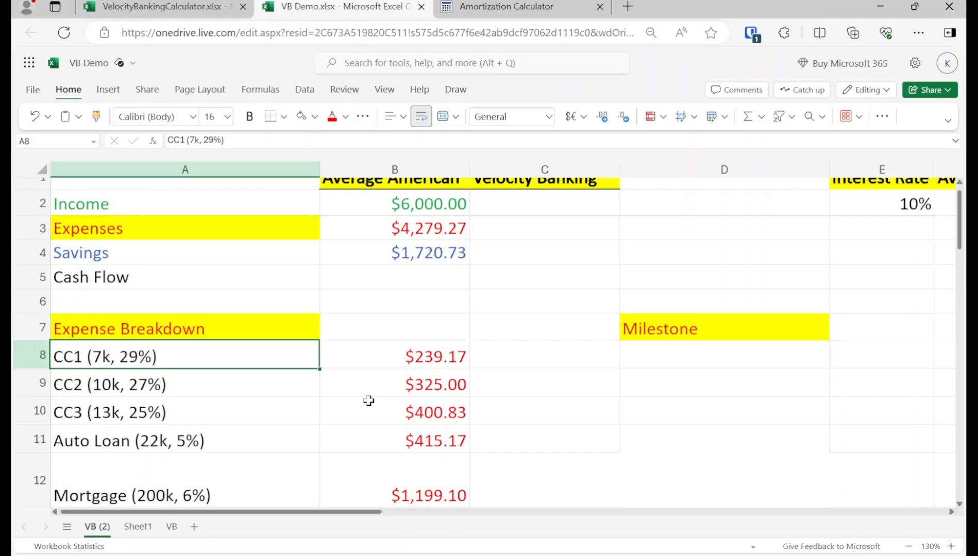
Step: Examine the Budget and Line of Credit requirements alongside the Average American income and expense figures
scroll(369, 401, down, 1)
scroll(369, 401, down, 2)
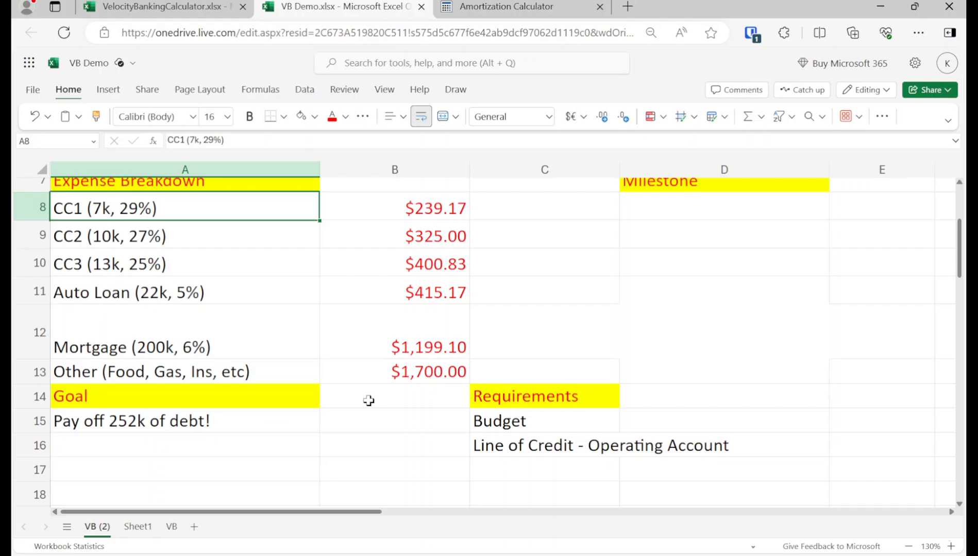
click(476, 420)
scroll(489, 419, up, 3)
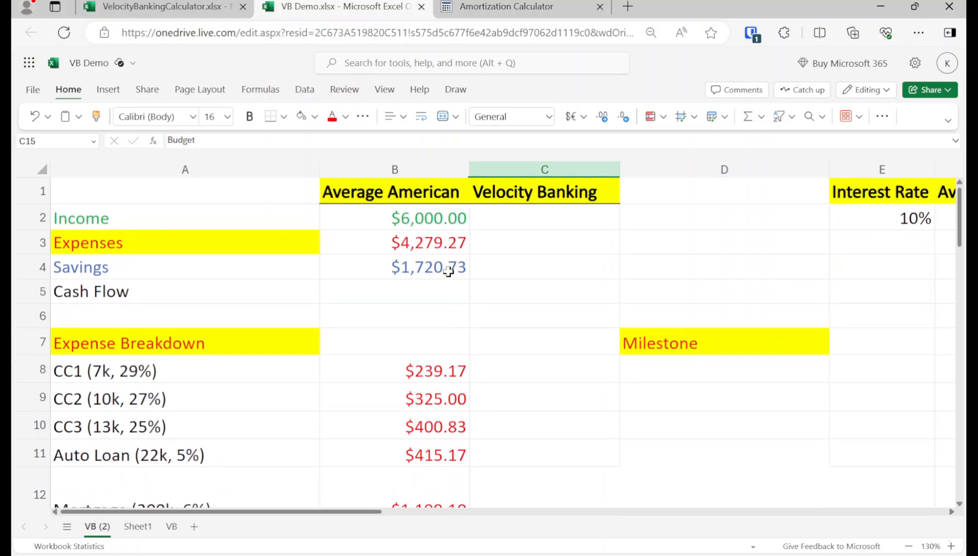
click(422, 214)
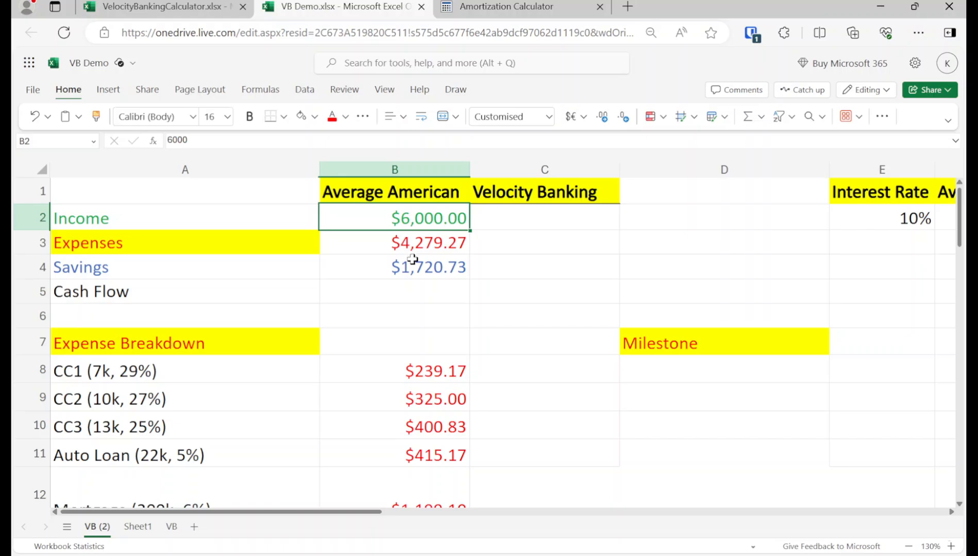
scroll(412, 259, down, 3)
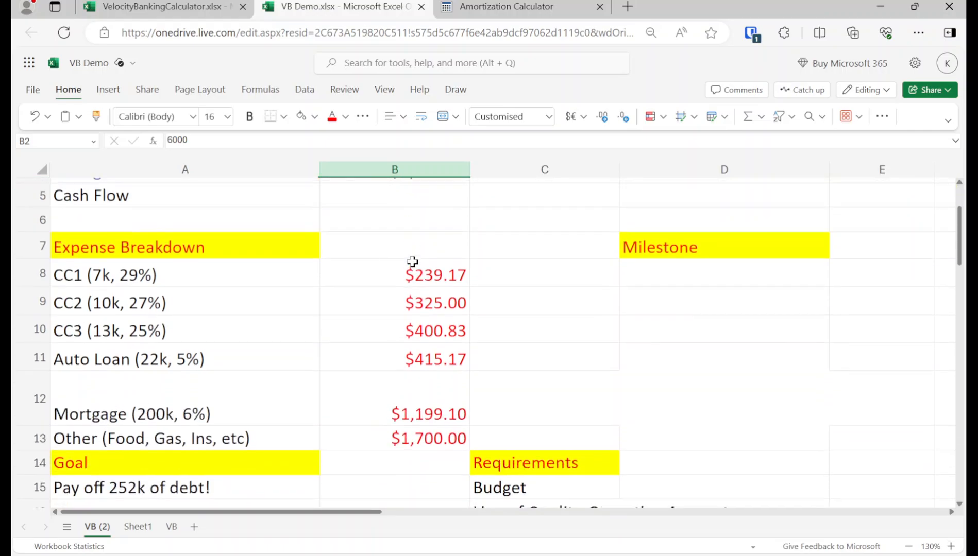
scroll(413, 260, up, 3)
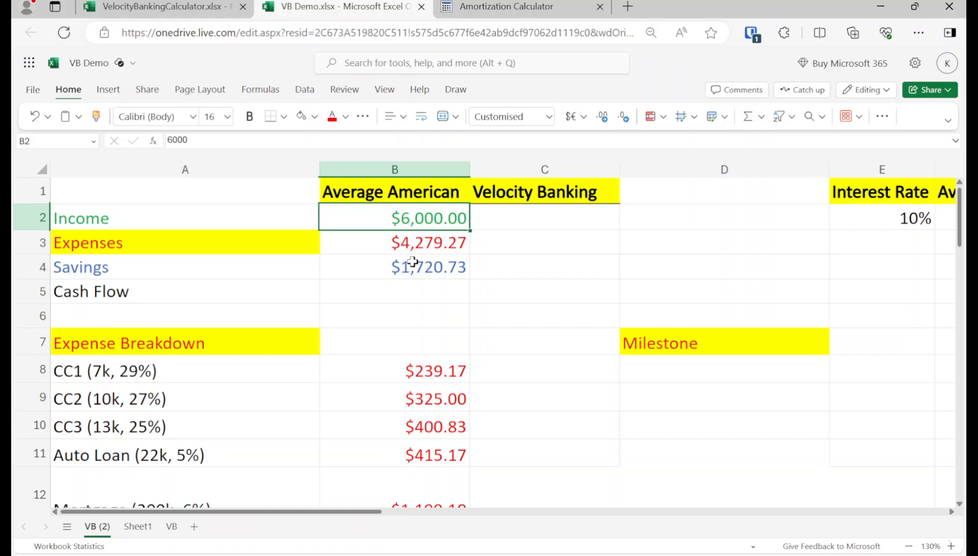
scroll(412, 262, down, 5)
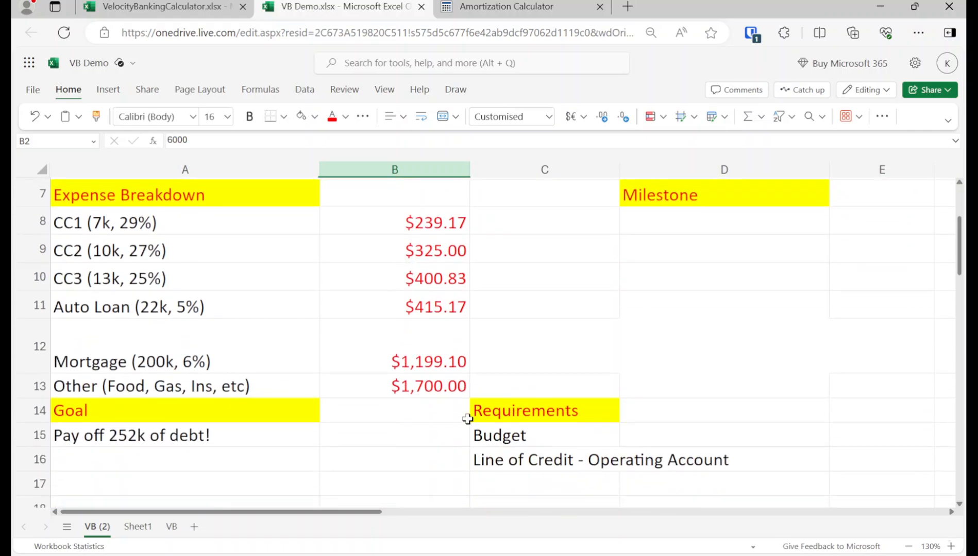
click(493, 452)
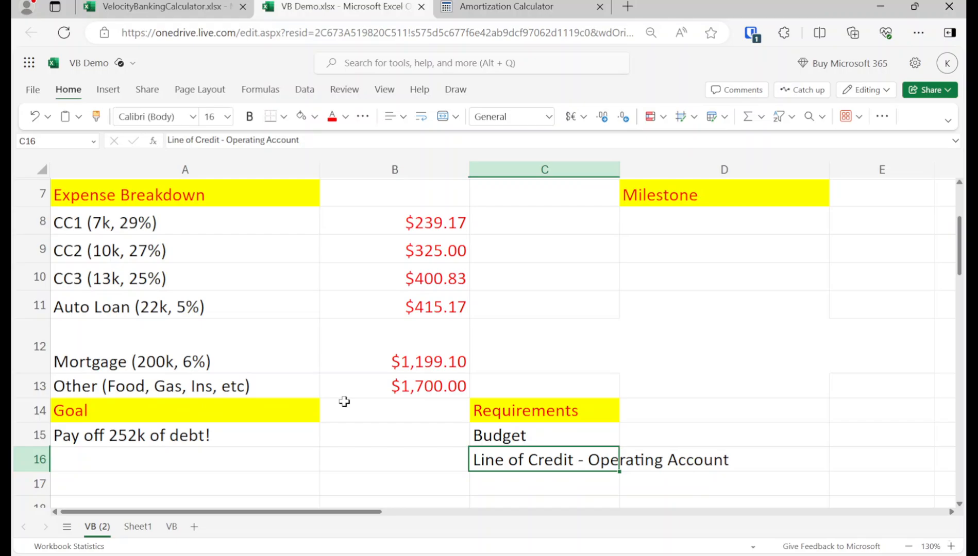
scroll(343, 401, up, 1)
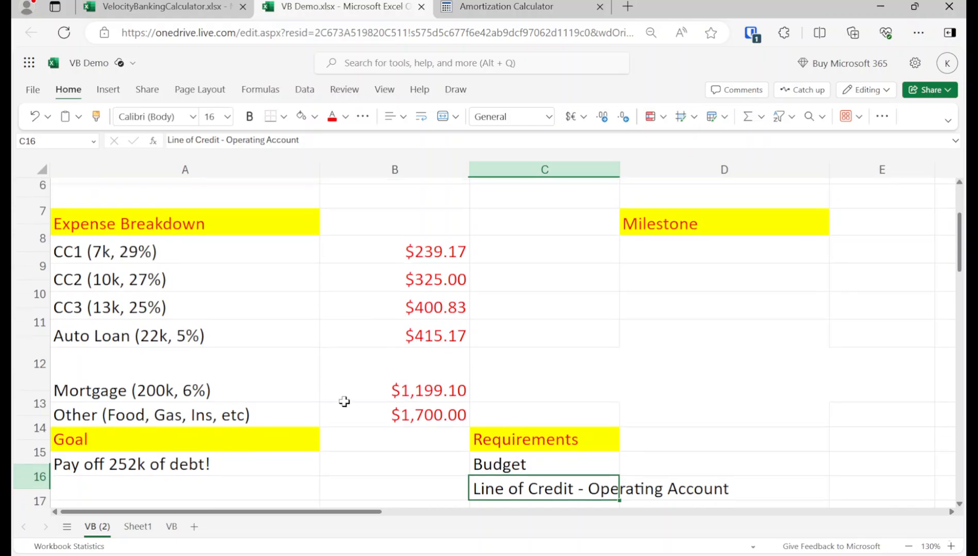
Step: Examine the credit card, auto loan and mortgage entries, followed by the Line of Credit requirement
click(215, 314)
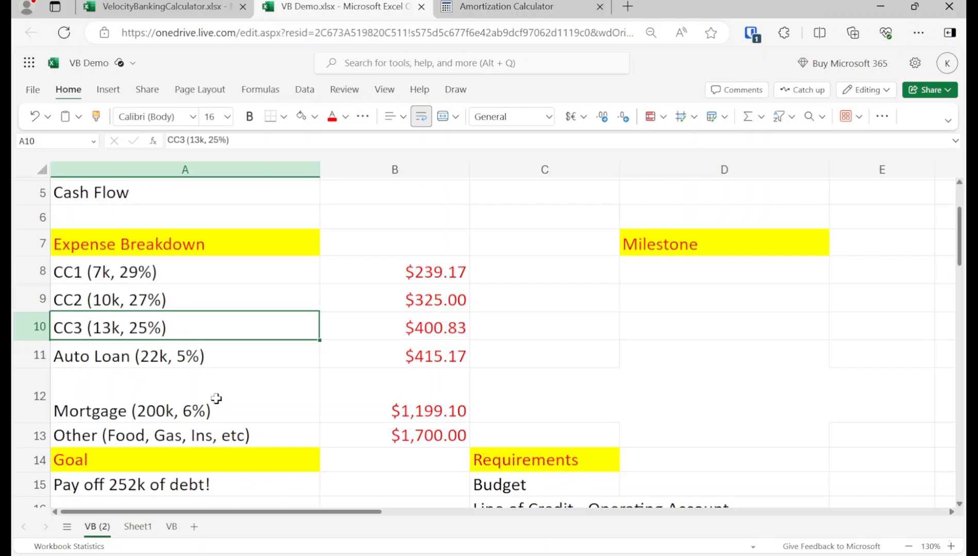
scroll(214, 401, up, 1)
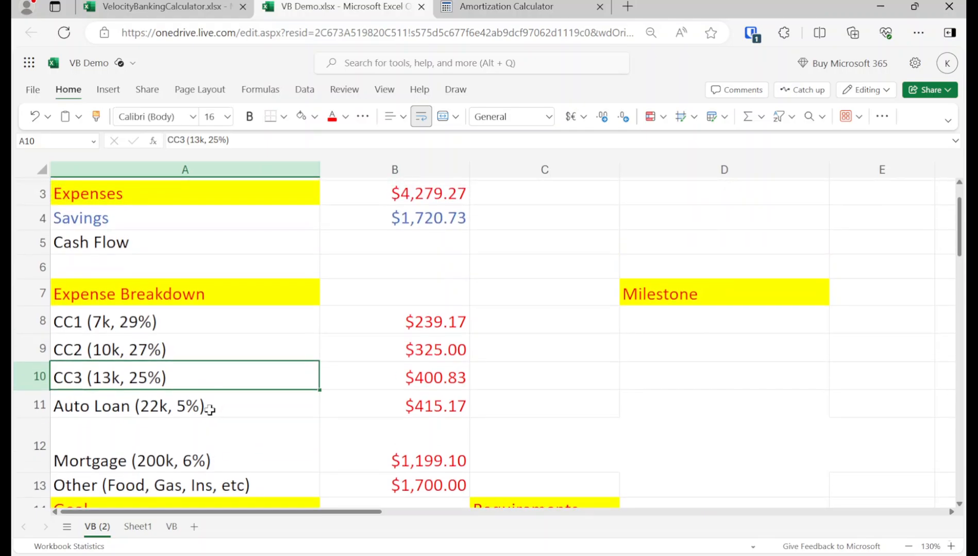
click(117, 328)
click(130, 404)
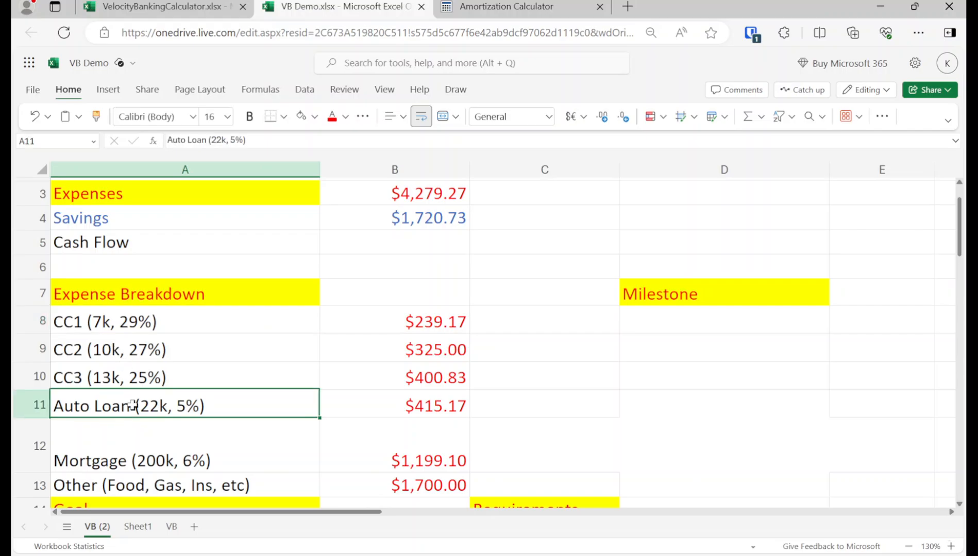
click(143, 450)
click(173, 325)
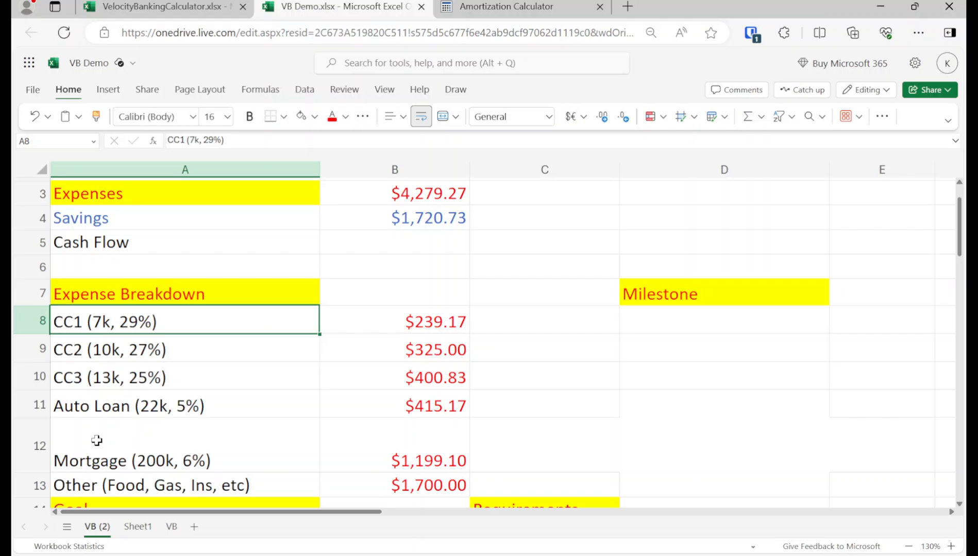
scroll(96, 440, down, 4)
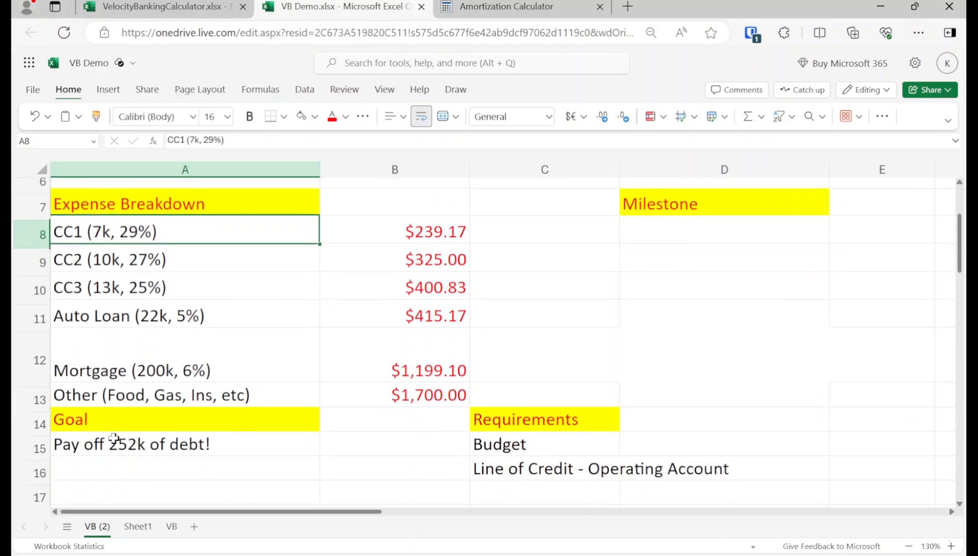
click(510, 463)
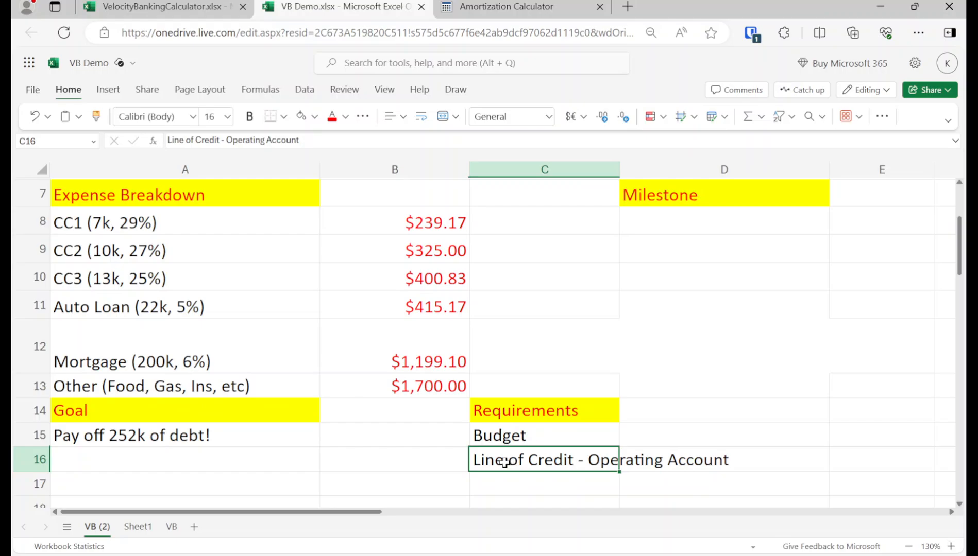
Step: Enter 35000 as the Available Limit in cell F2, beside the 10% interest rate
scroll(498, 464, up, 2)
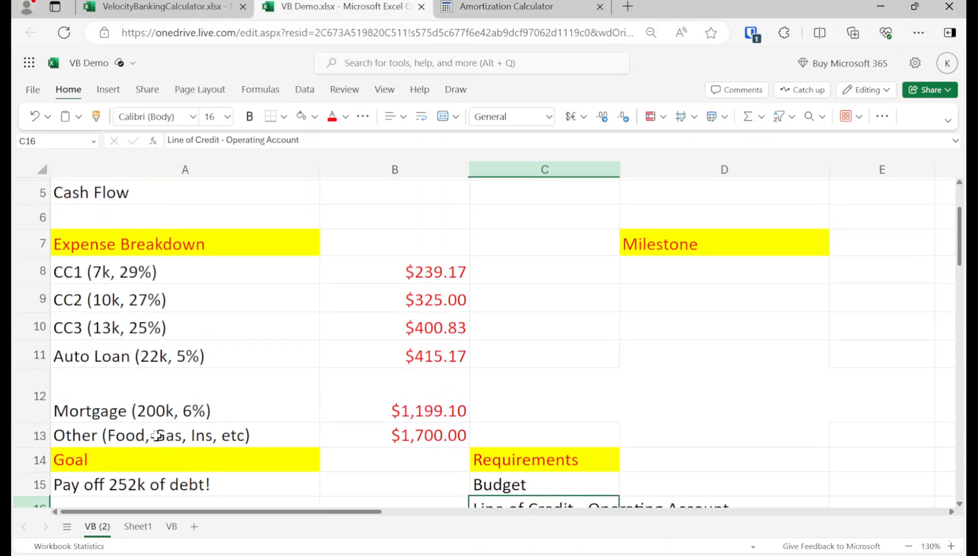
scroll(153, 435, up, 3)
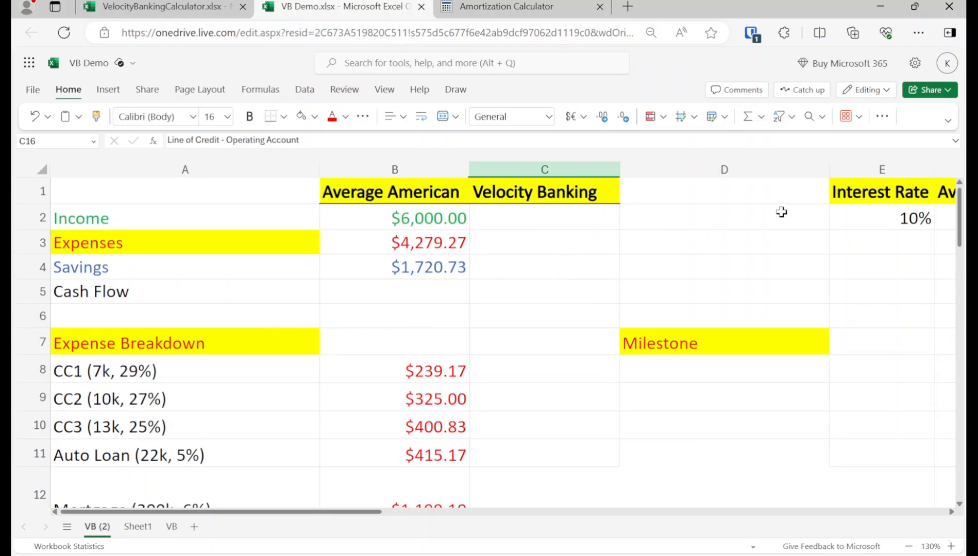
click(917, 211)
key(Right)
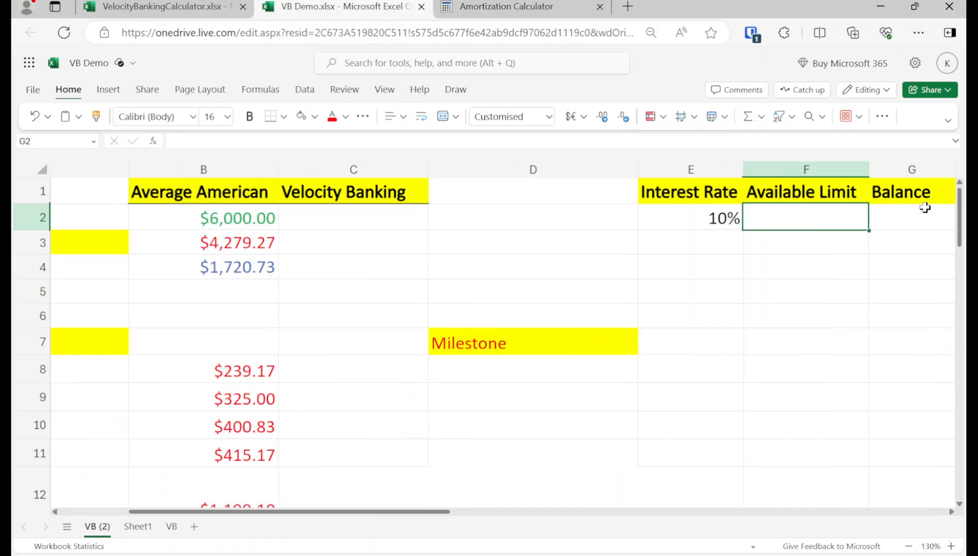
text(35000)
key(Return)
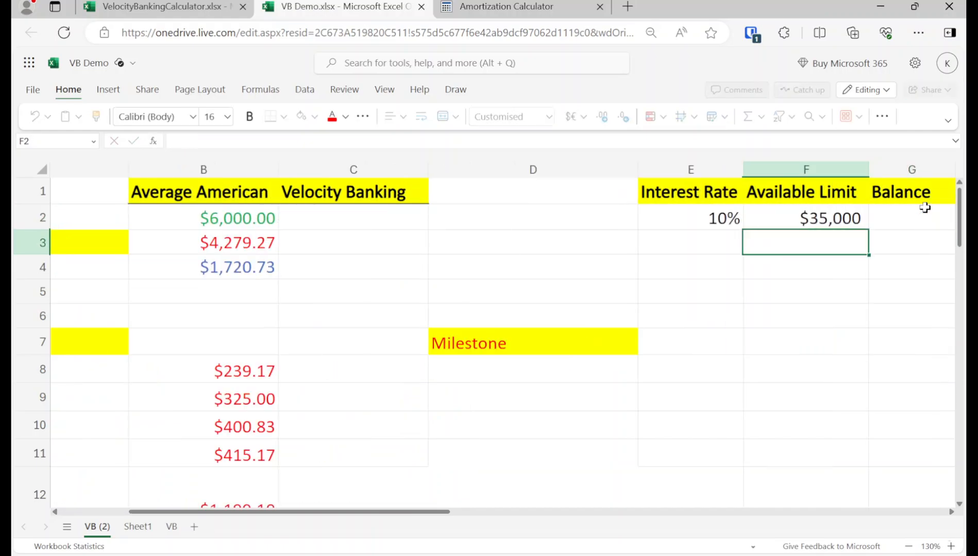
Step: Enter 0 as the starting Month in cell I2 of the line of credit table
key(Up)
key(Right)
key(Right)
key(Right)
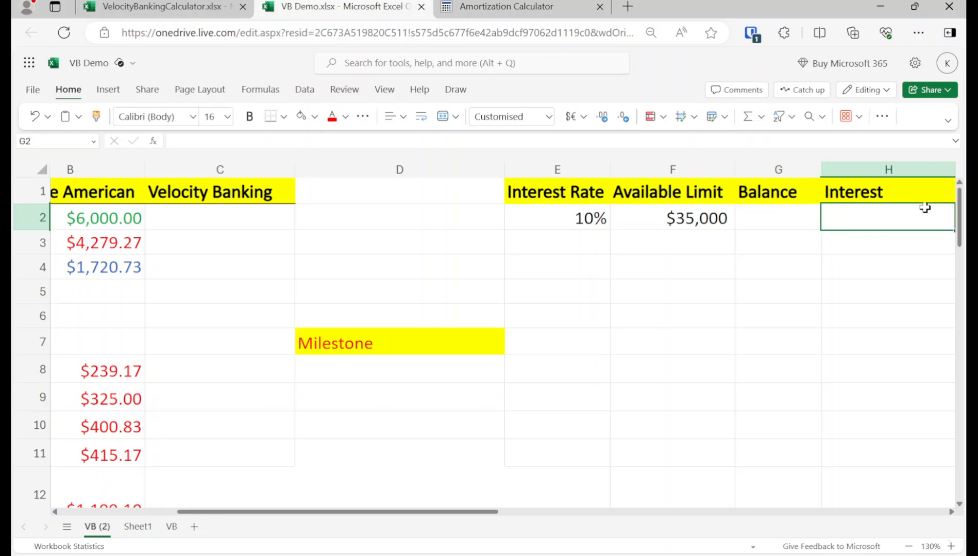
text(0)
key(Return)
Step: Enter 0 as the Savings amount in the Velocity Banking column, cell C4
key(Up)
key(Left)
key(Left)
key(Left)
key(Left)
key(Left)
key(Left)
key(Left)
key(Left)
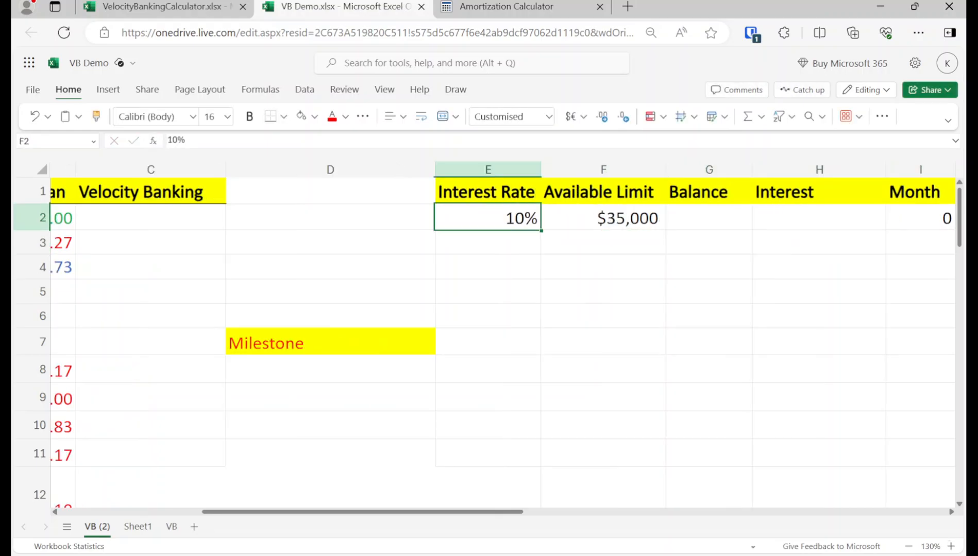
key(Right)
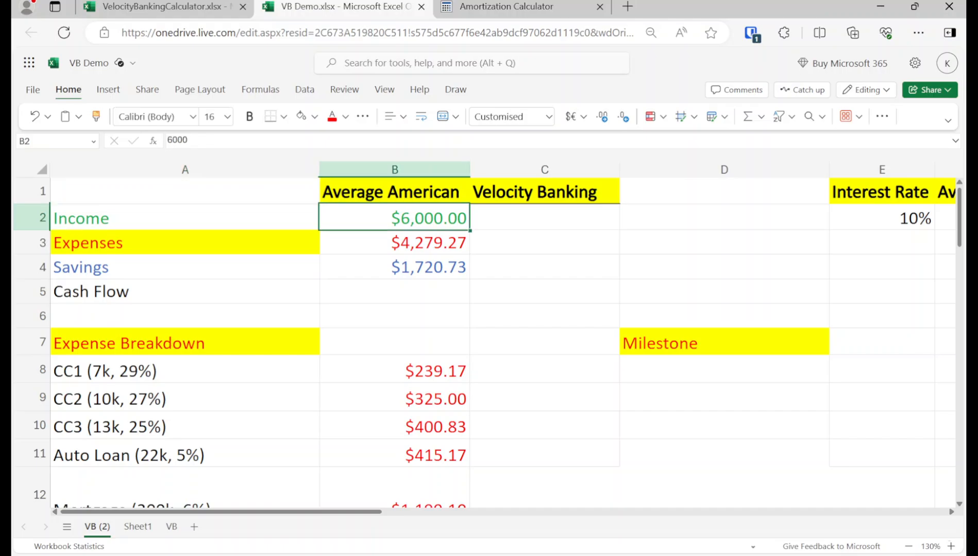
key(Down)
key(Down)
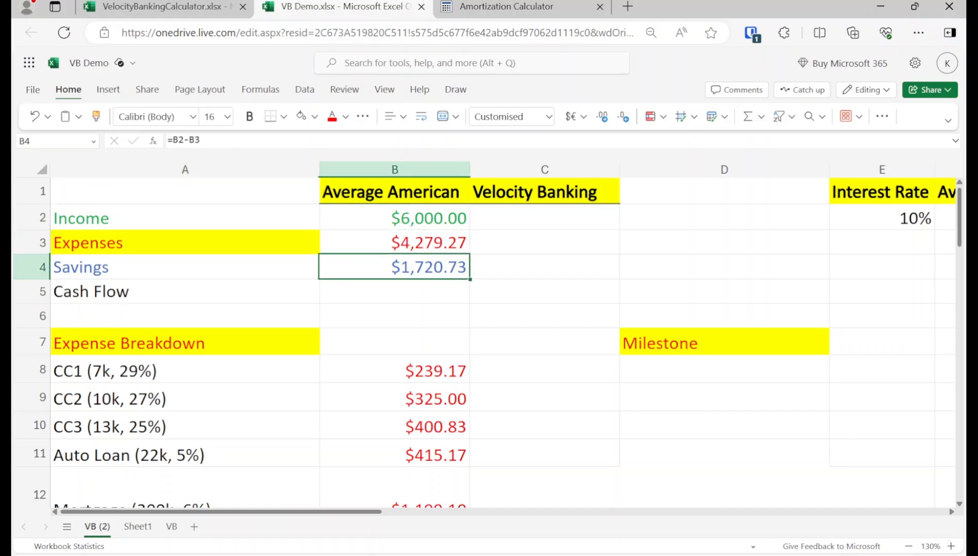
key(Right)
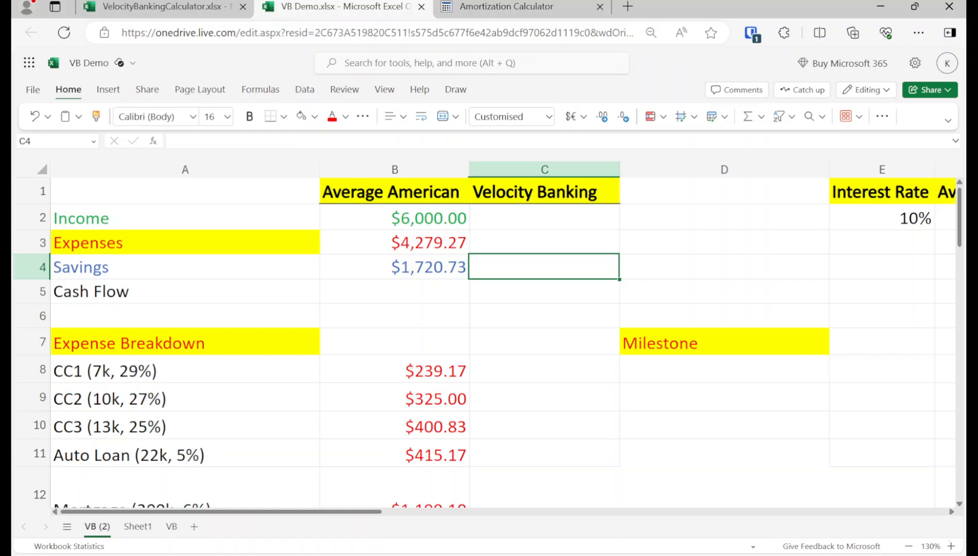
key(Left)
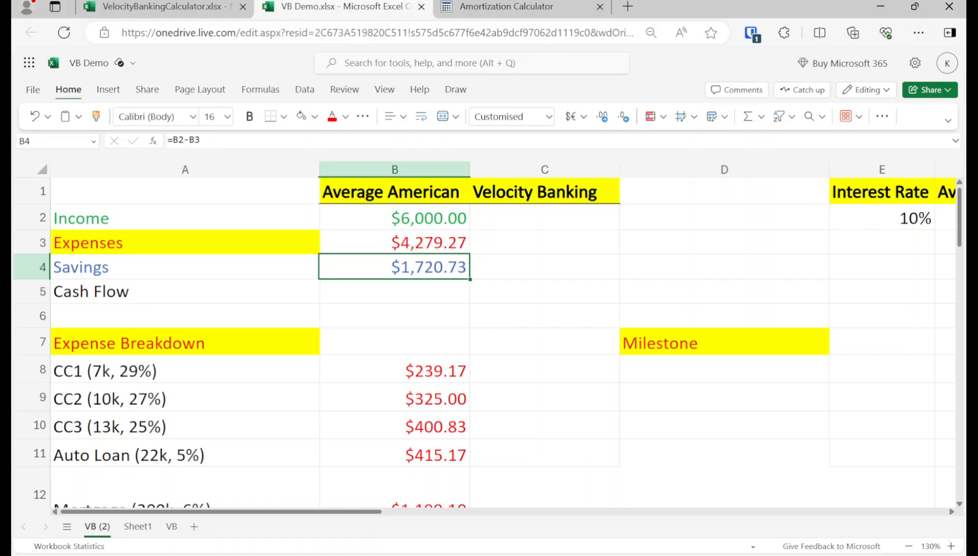
click(544, 267)
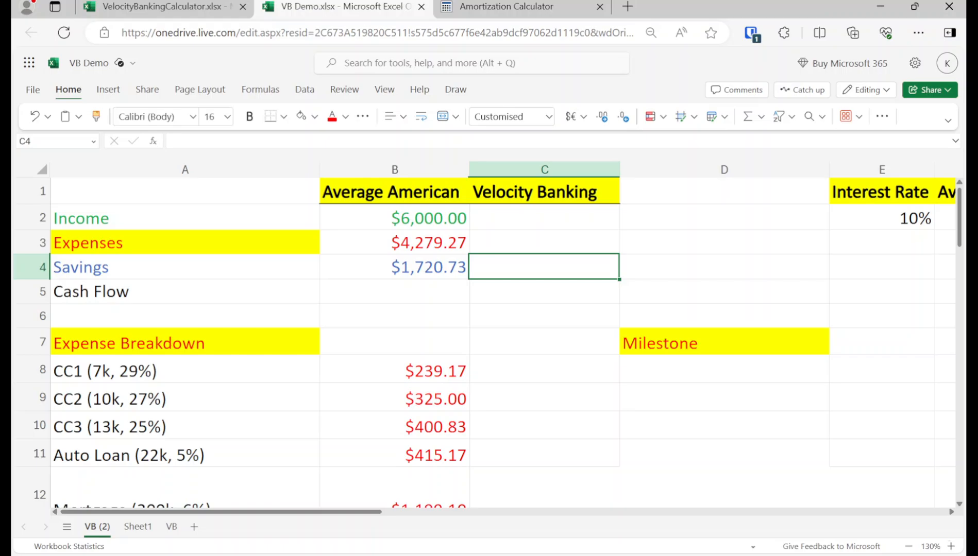
text(0)
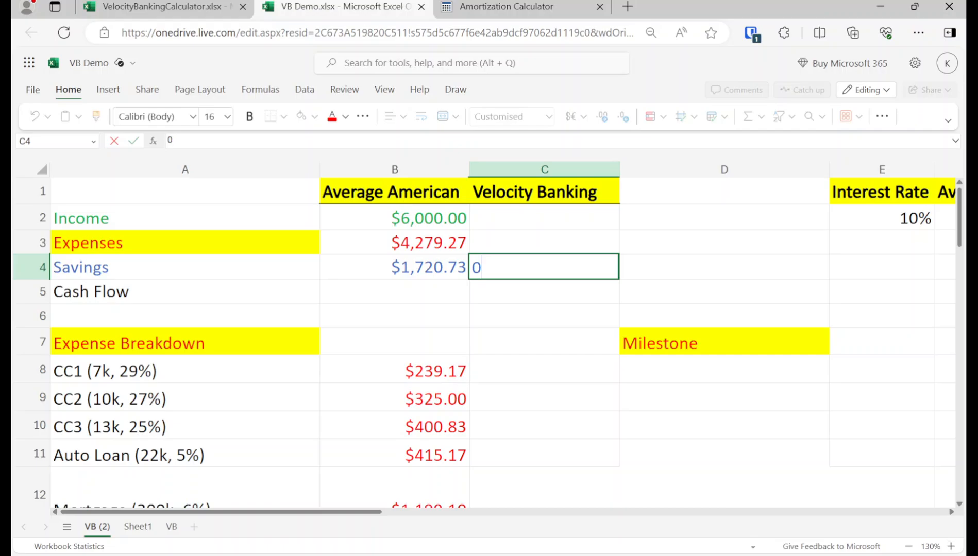
key(Return)
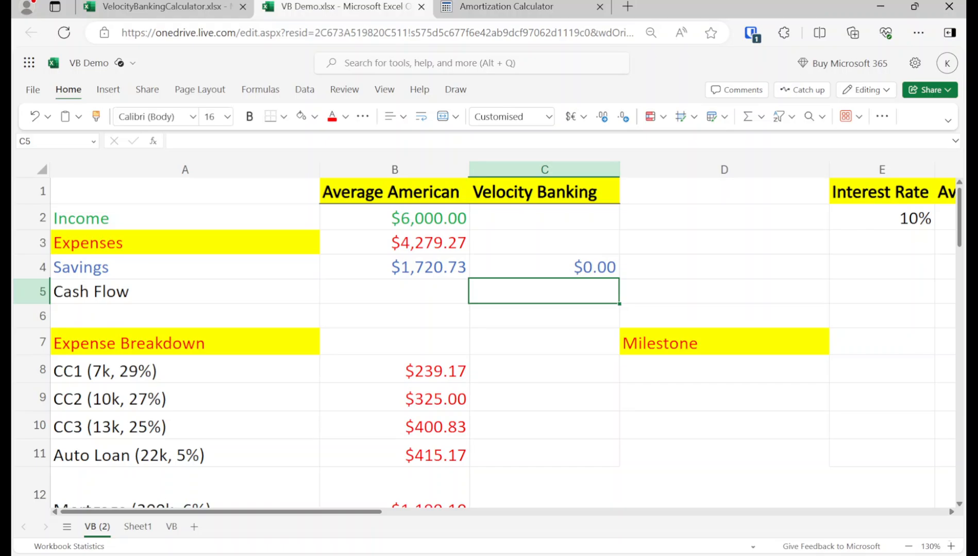
Step: Open the Korean Atlanta Mentorship channel's Community page on youtube.com and view the zero-savings checking summary post
click(629, 6)
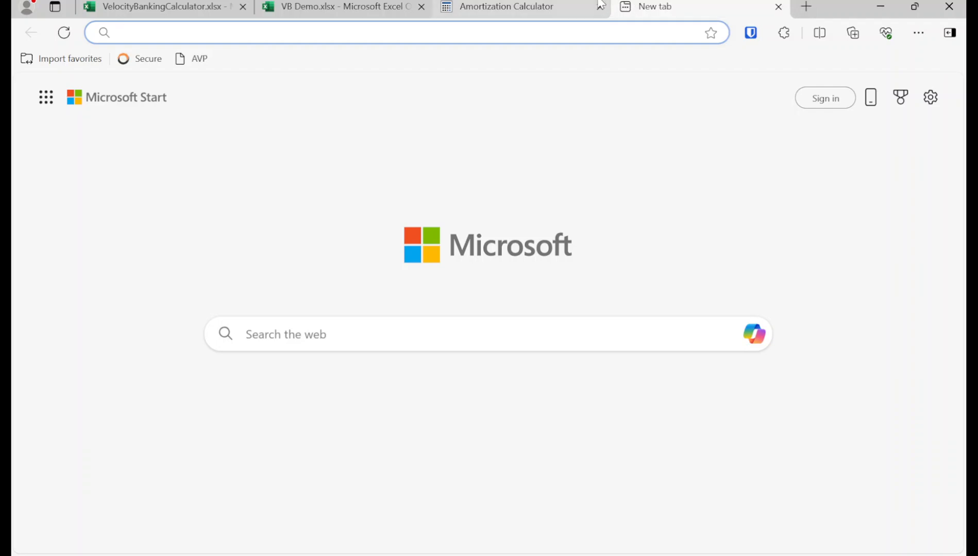
text(youtube.com)
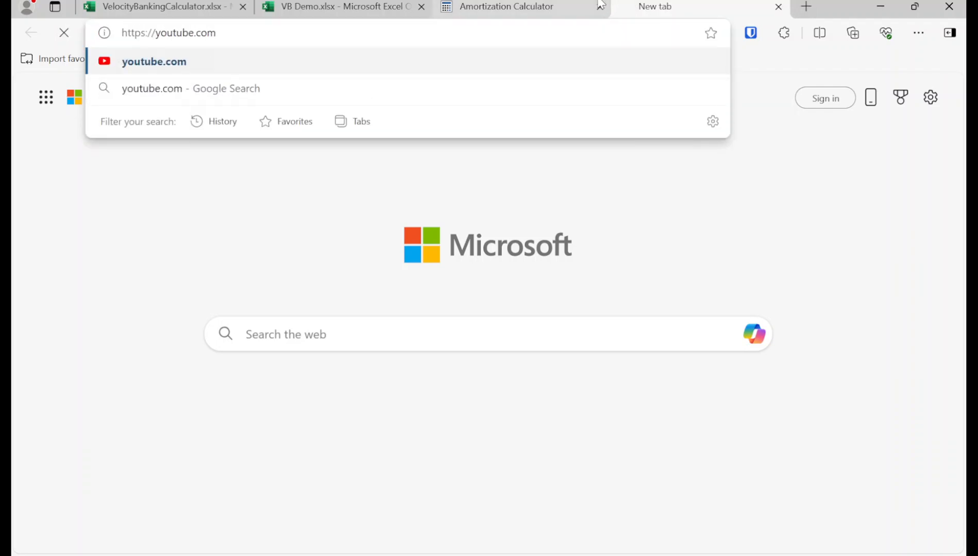
key(Return)
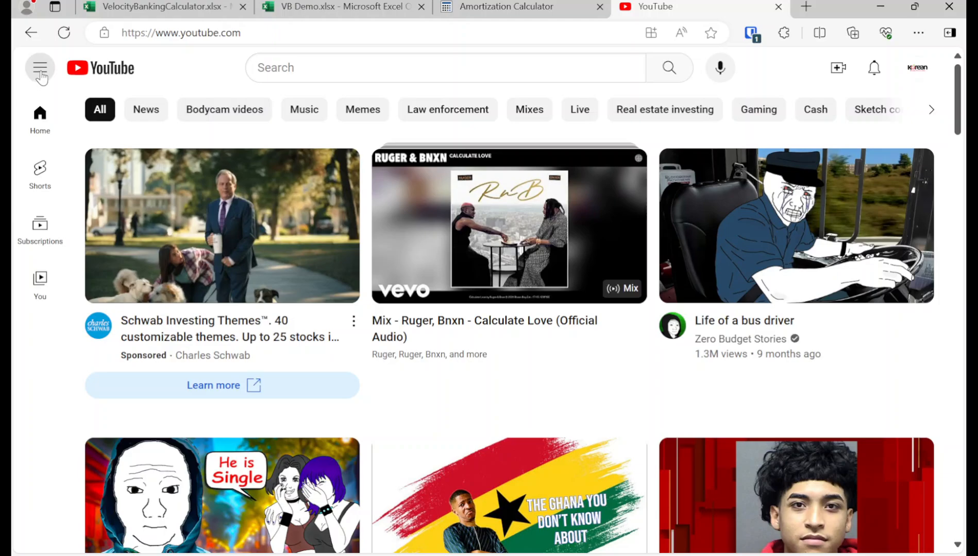
click(918, 71)
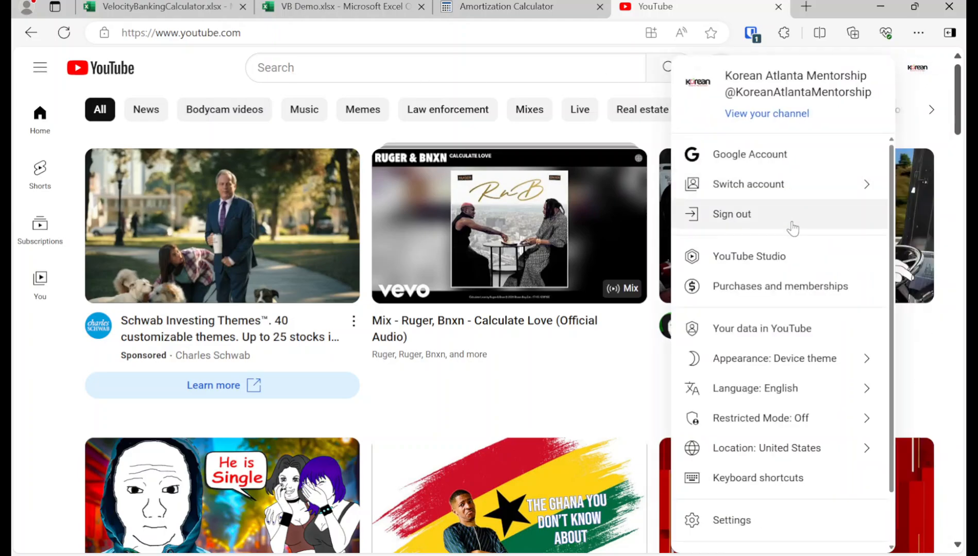
click(789, 258)
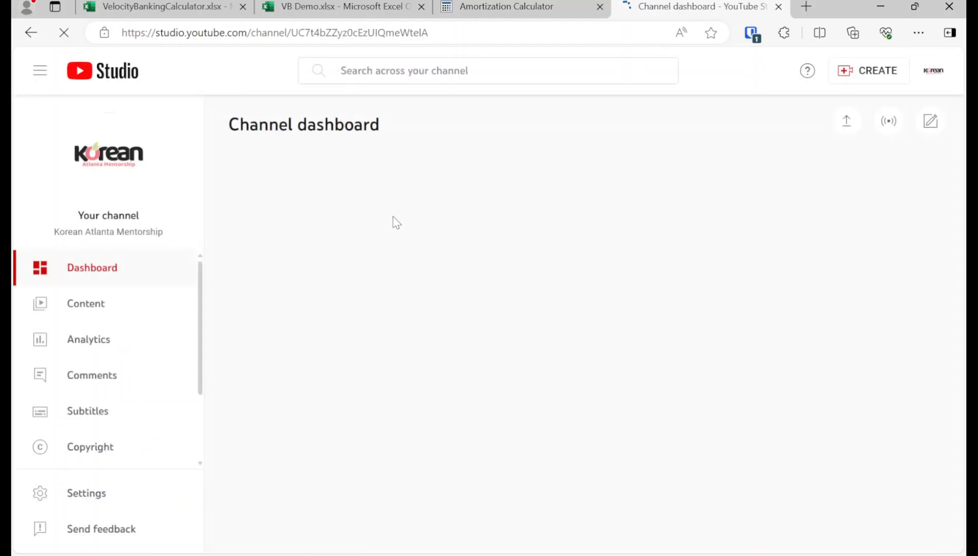
click(109, 154)
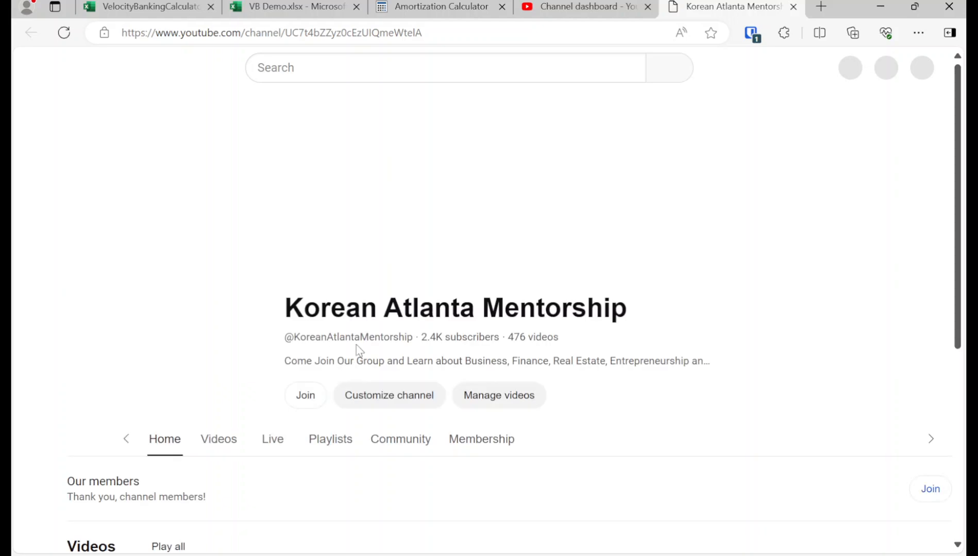
click(367, 383)
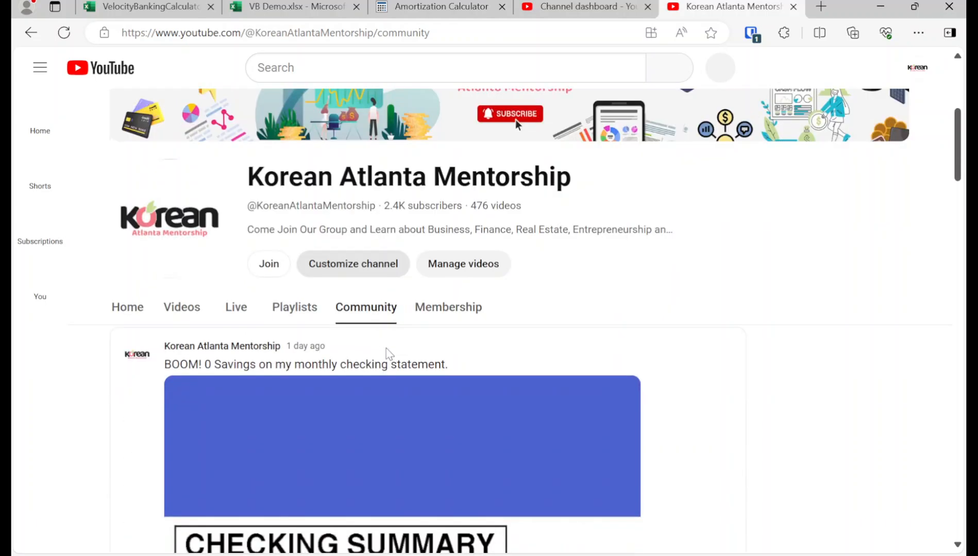
scroll(524, 366, down, 5)
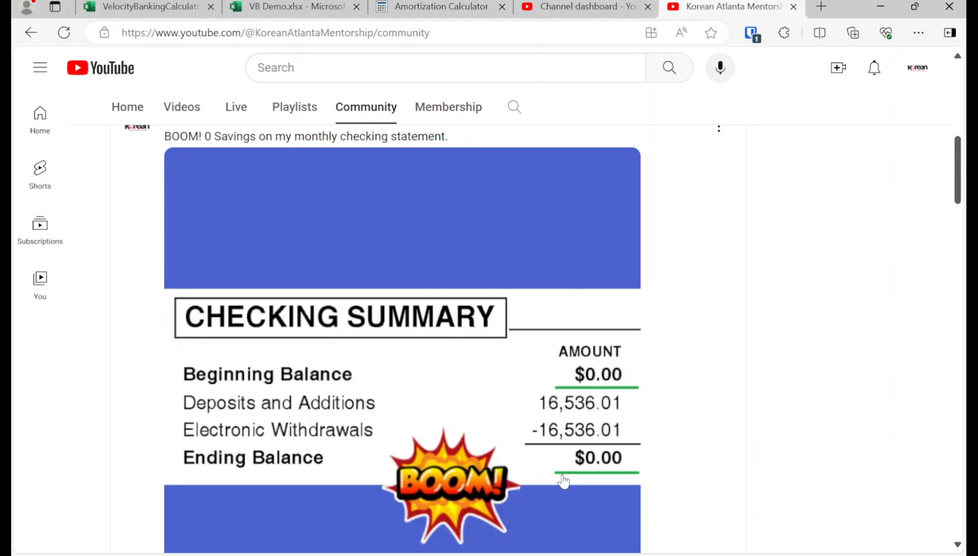
Step: Return to the VB Demo workbook and copy the Average American Income of $6,000.00 into the Velocity Banking column, cell C2
click(284, 11)
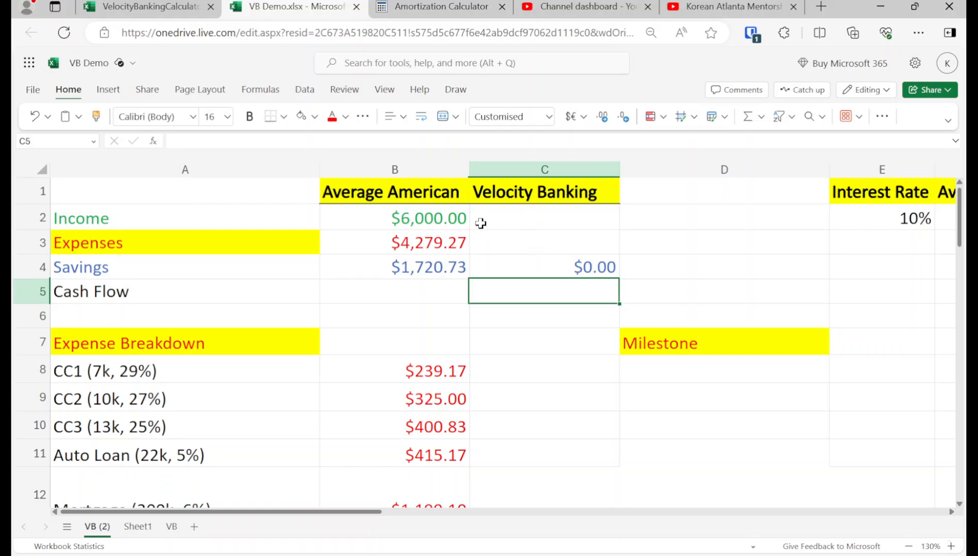
click(456, 220)
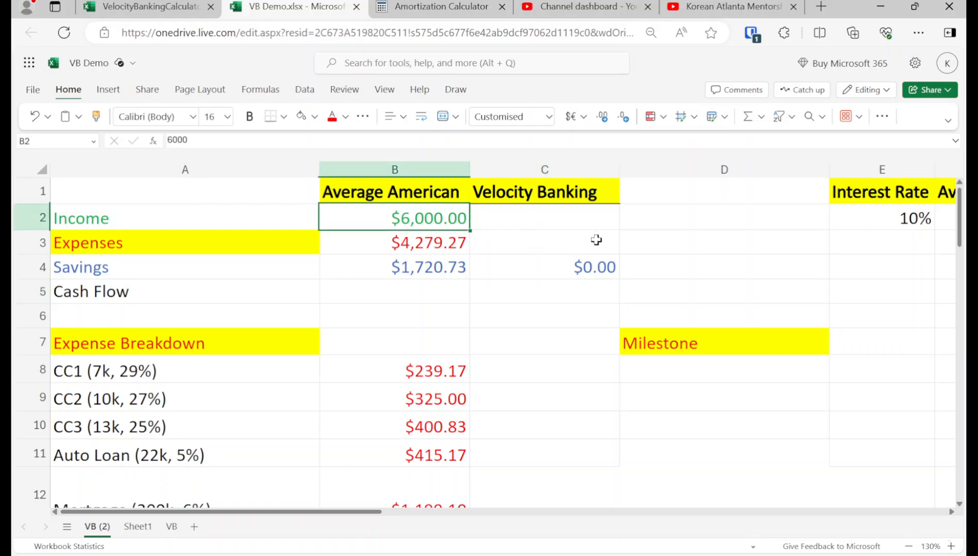
key(ctrl+c)
key(Right)
key(ctrl+v)
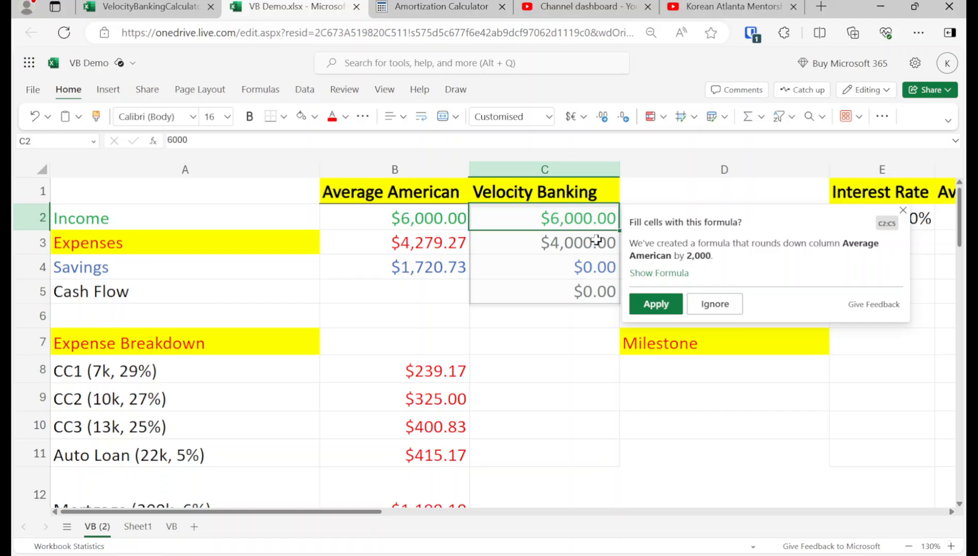
Step: Copy the Expenses formula from the Average American cell B3 into the Velocity Banking cell C3
key(Down)
key(Left)
key(ctrl+c)
key(Right)
key(ctrl+v)
key(Down)
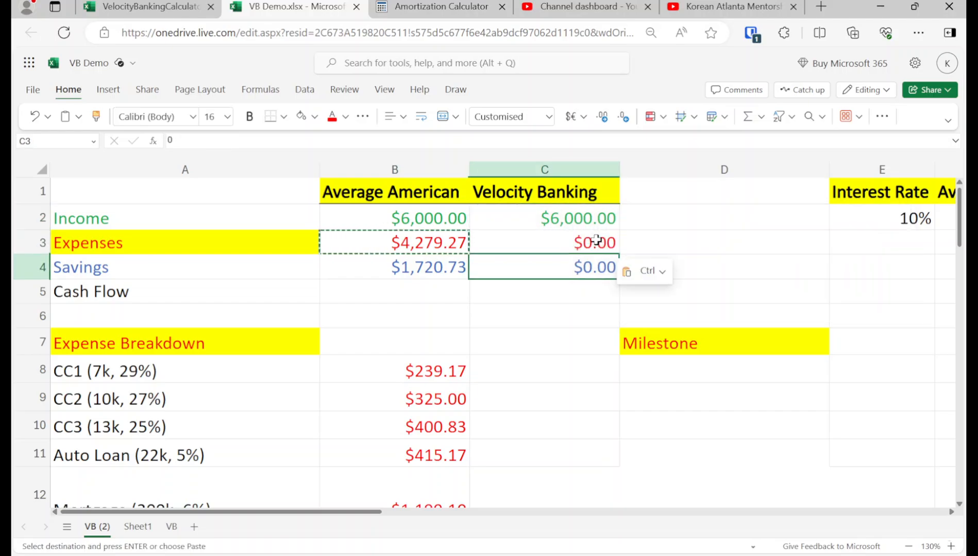
Step: Copy the six expense breakdown amounts, CC1 through Other, from B8:B13 into the Velocity Banking cells C8:C13
key(Left)
key(Down)
key(Down)
key(Down)
key(Down)
key(shift+Down)
key(shift+Down)
key(shift+Down)
key(shift+Down)
key(shift+Down)
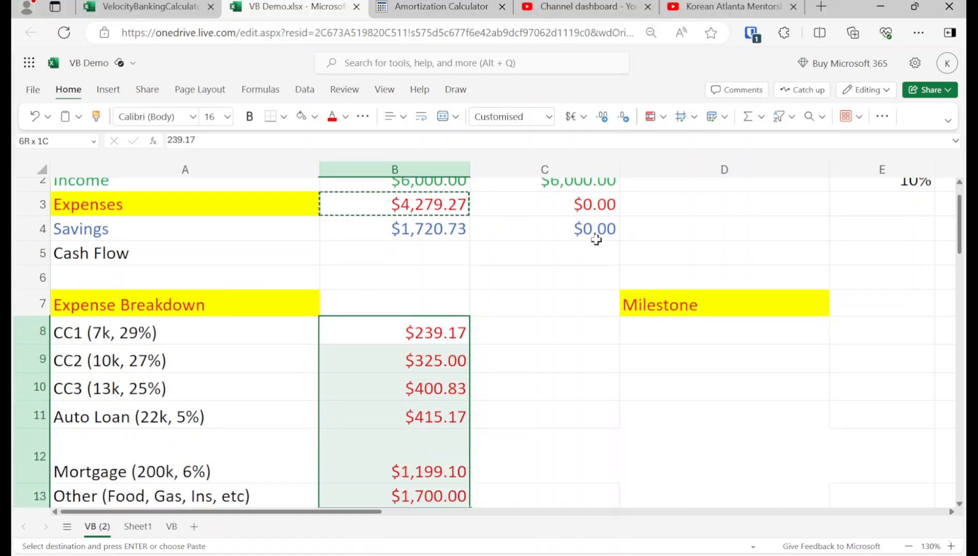
key(ctrl+c)
key(Right)
key(ctrl+v)
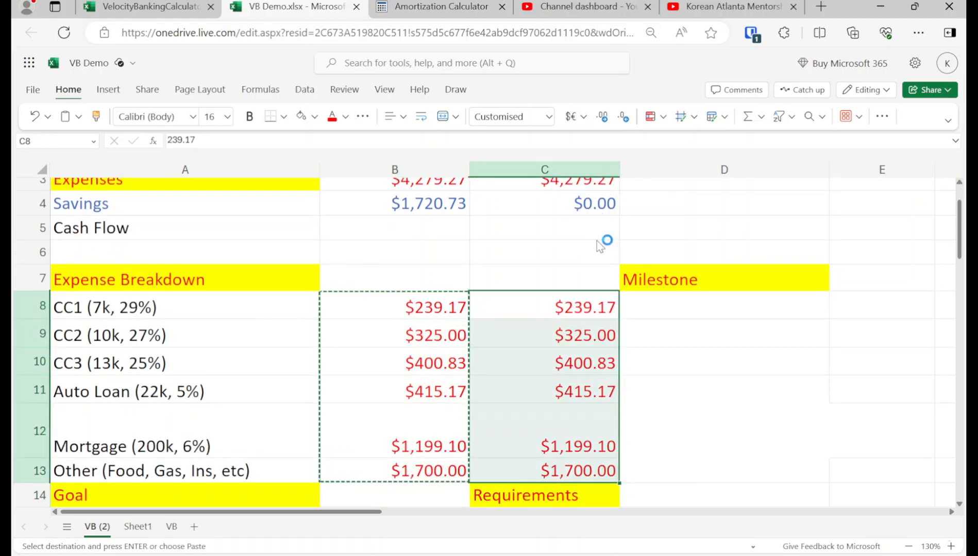
key(Up)
key(Up)
key(Up)
key(Up)
key(Up)
key(Up)
key(Up)
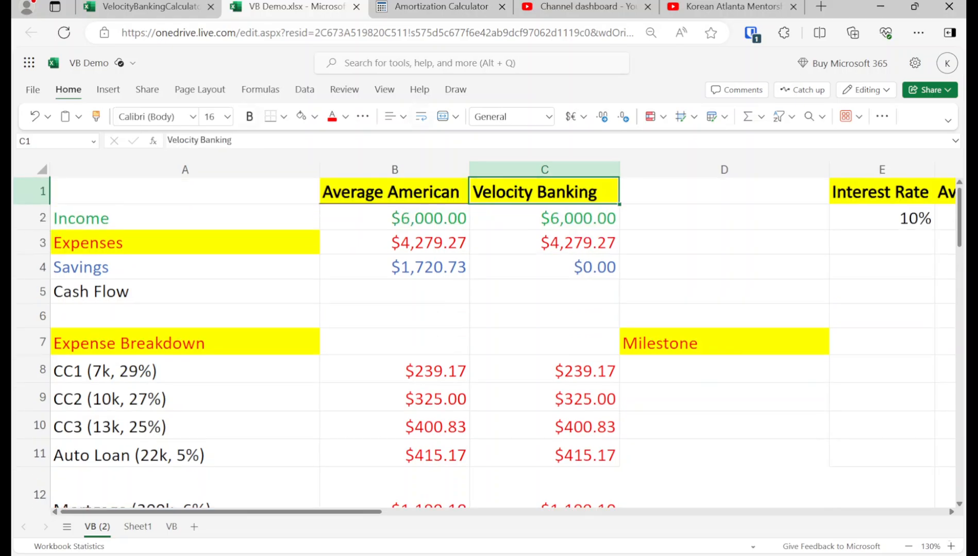
Step: Narrow the Milestone column D and calculate the Velocity Banking Cash Flow in C5 with =c2-c3
key(Down)
key(Down)
key(Down)
key(Down)
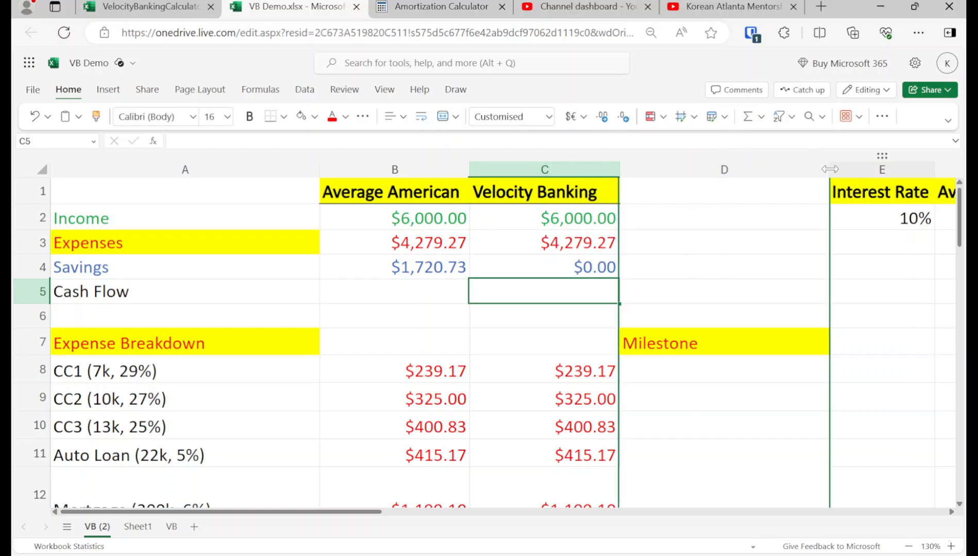
drag(829, 169, 767, 170)
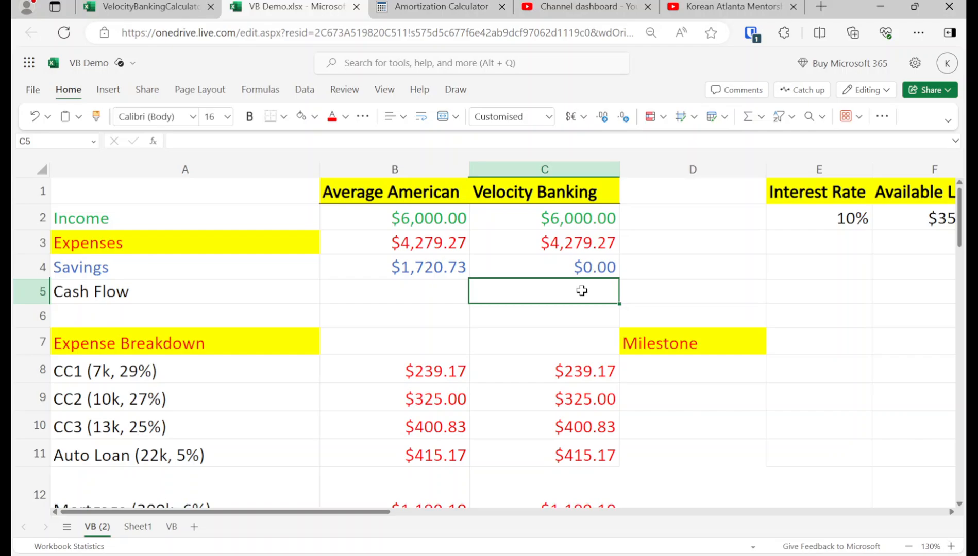
text(=c2-c3)
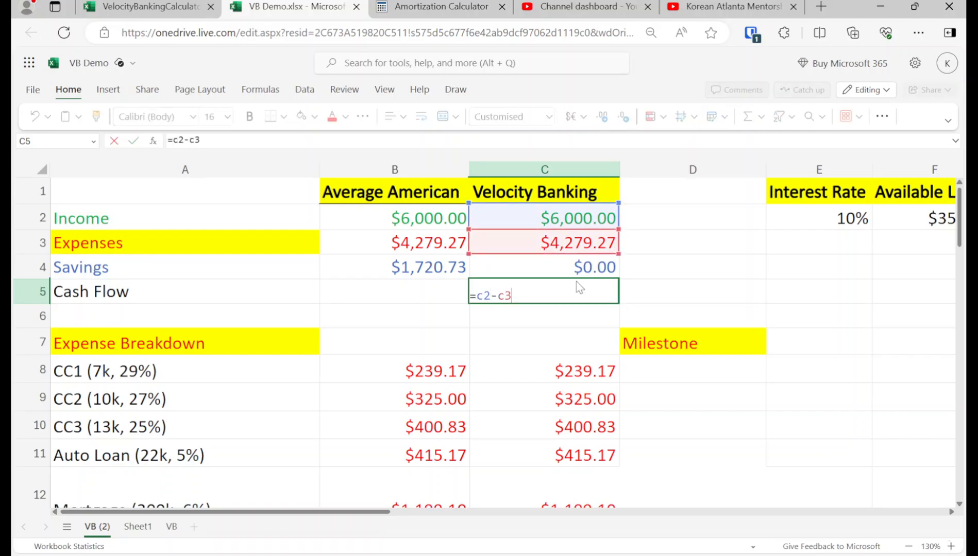
key(Return)
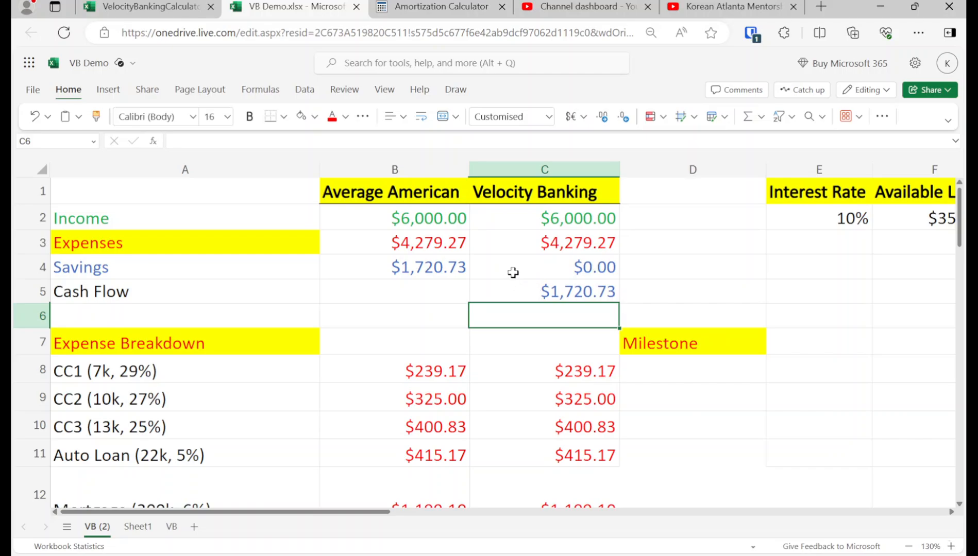
Step: Examine the Velocity Banking Savings and Cash Flow cells, the expense breakdown and the credit card entries CC1 to CC3
click(539, 268)
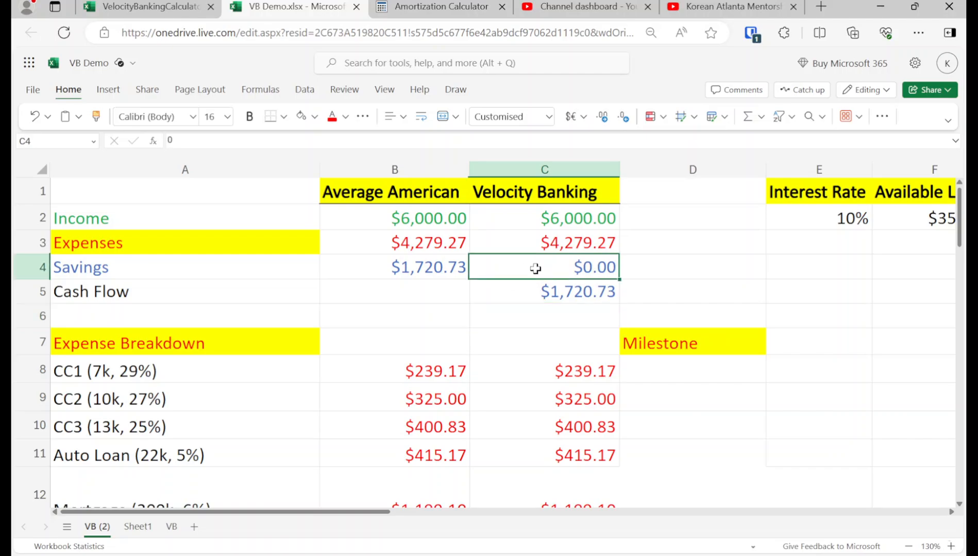
click(518, 289)
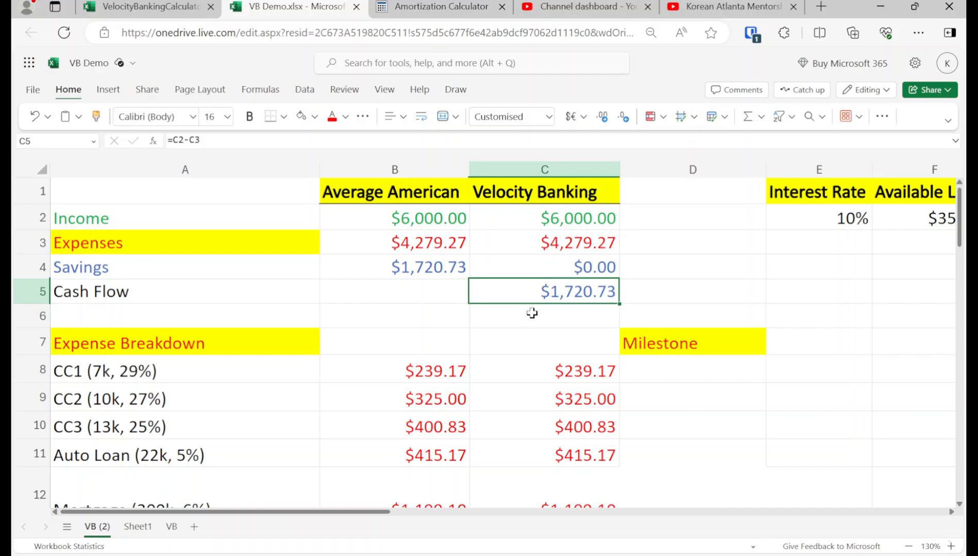
click(526, 273)
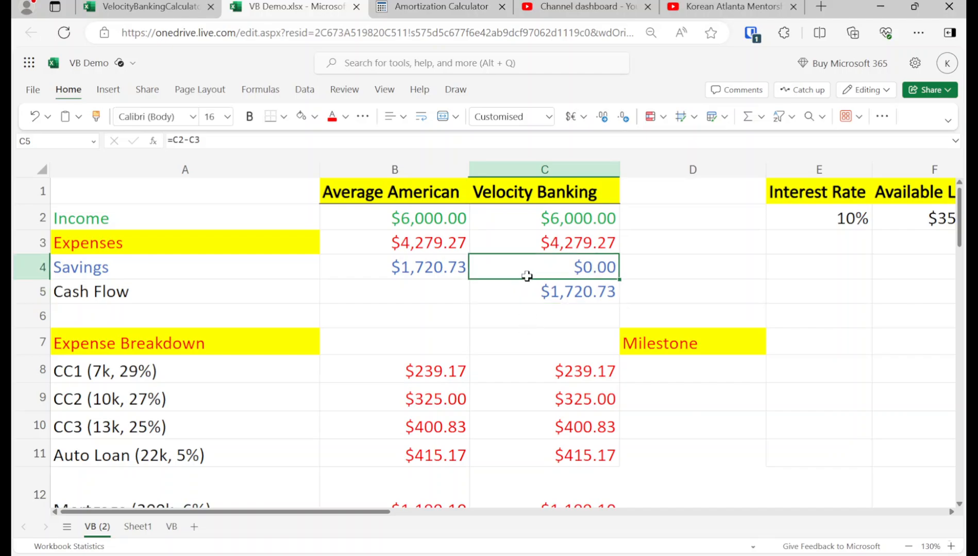
scroll(563, 290, down, 2)
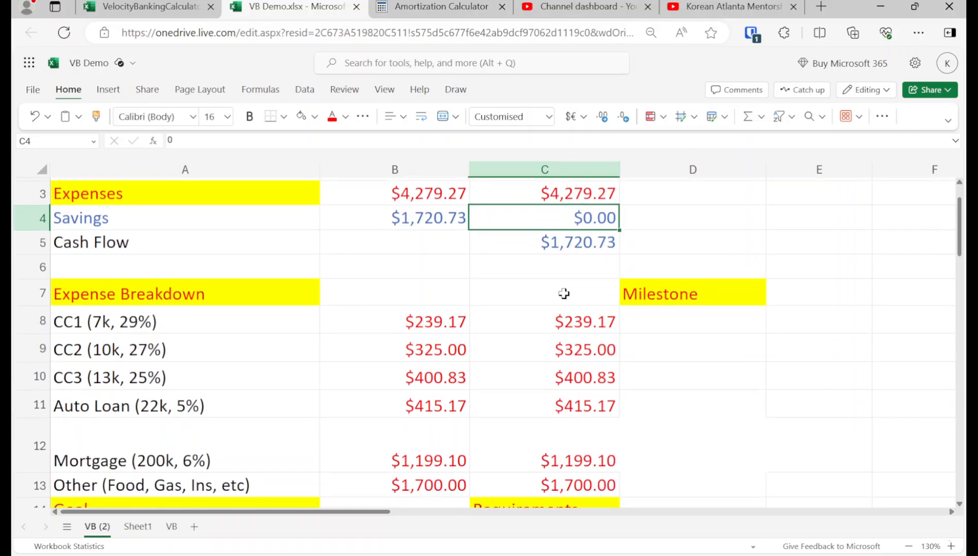
scroll(565, 305, up, 2)
click(140, 370)
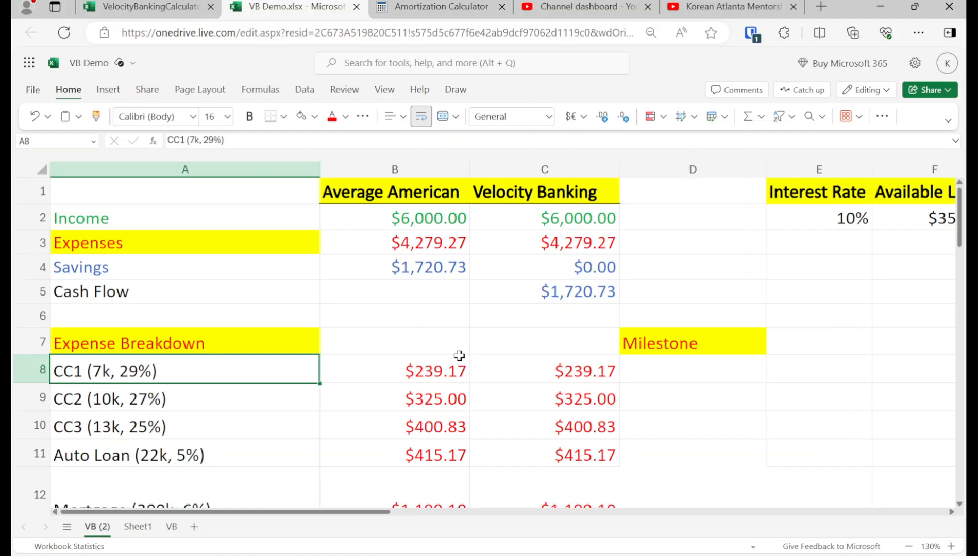
key(shift+Down)
key(shift+Down)
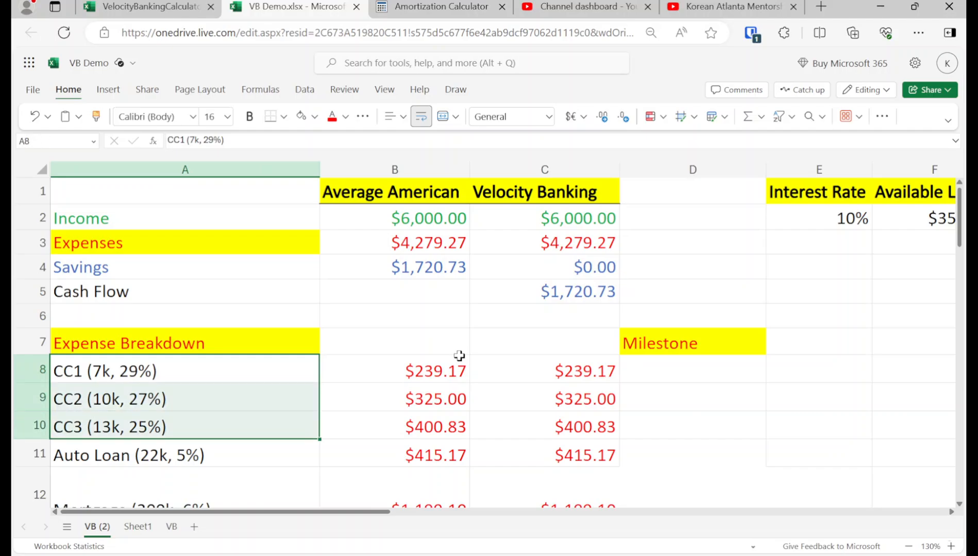
Step: Enter 30000 as the line of credit Balance in cell G2
key(Up)
key(Right)
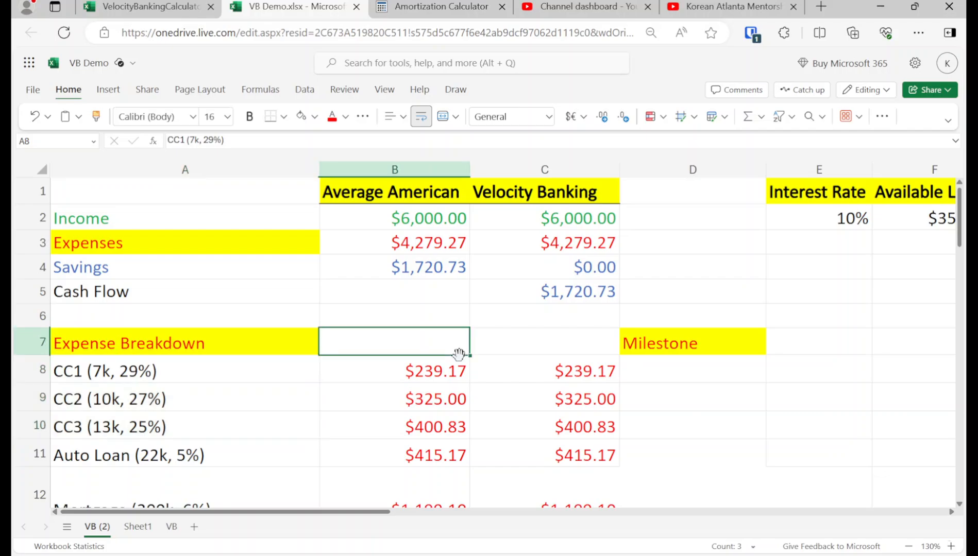
key(Up)
key(Right)
key(Up)
key(Right)
key(Up)
key(Right)
key(Up)
key(Right)
key(Up)
key(Right)
text(30000)
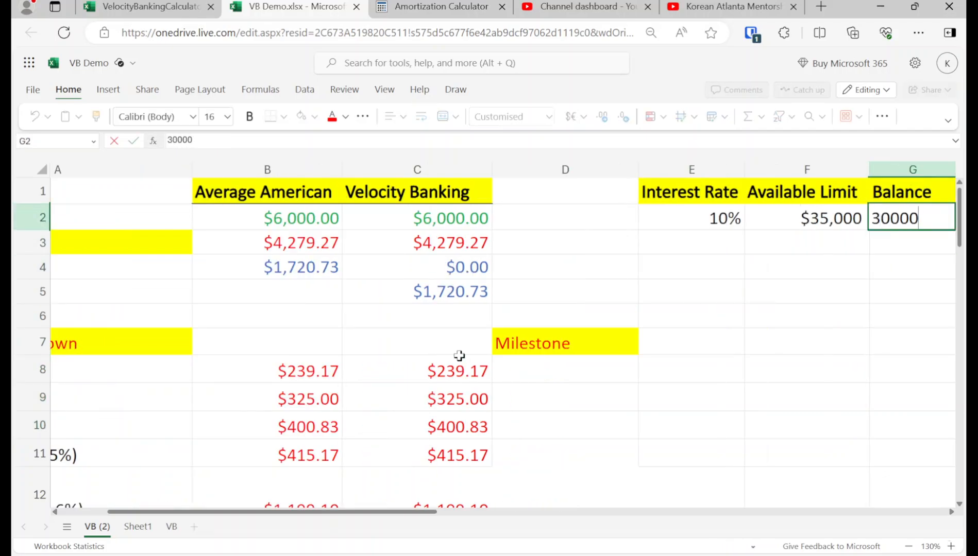
key(Return)
key(Up)
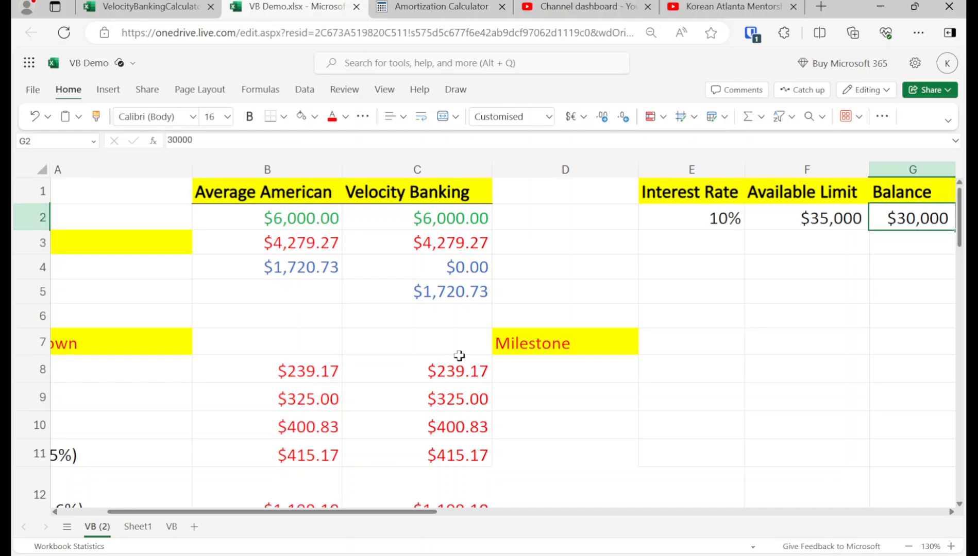
Step: Set the Velocity Banking payments for CC1, CC2 and CC3 to 0 in cells C8 to C10
key(Left)
key(Left)
key(Left)
key(Left)
key(Left)
key(Left)
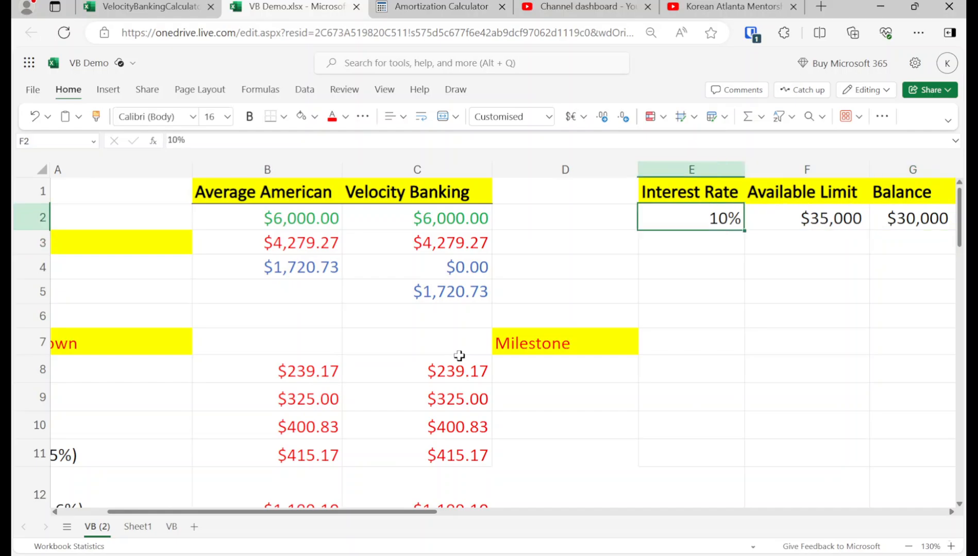
key(Down)
key(Down)
key(Down)
key(Down)
key(Down)
key(Down)
key(shift+Down)
key(shift+Down)
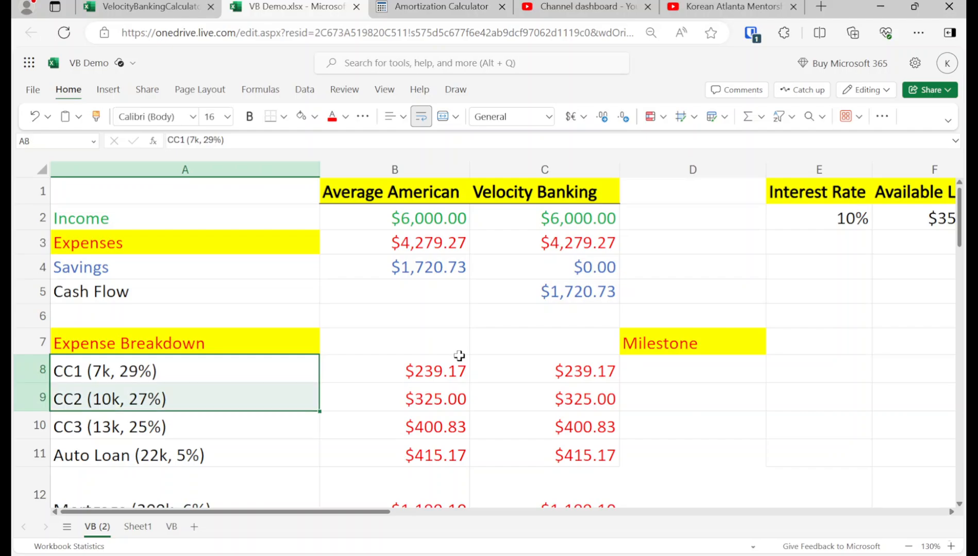
key(Right)
key(Right)
text(0)
key(Return)
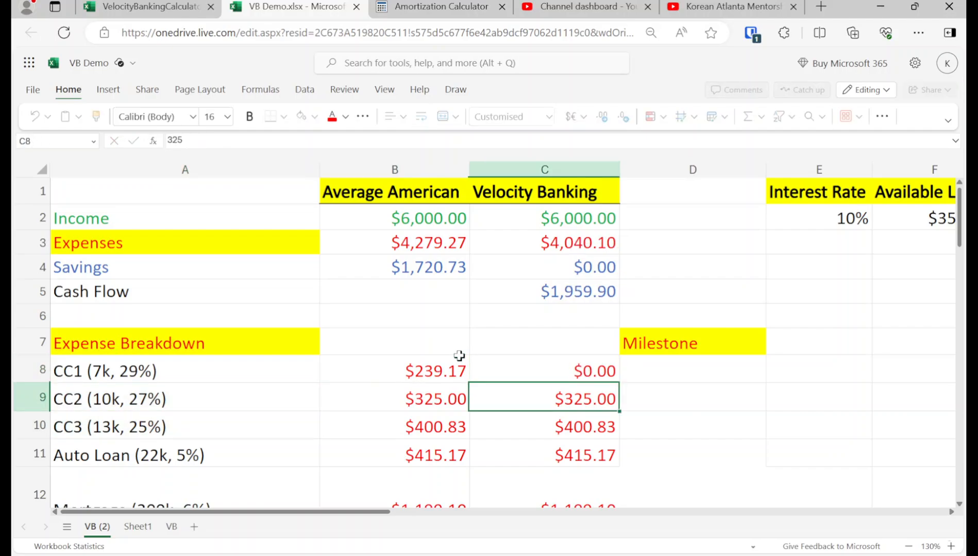
text(0)
key(Return)
text(0)
key(Return)
Step: Check the Velocity Banking Cash Flow in C5, the Income in C2 and the line of credit Balance in G2
key(Up)
key(Up)
key(Up)
key(Up)
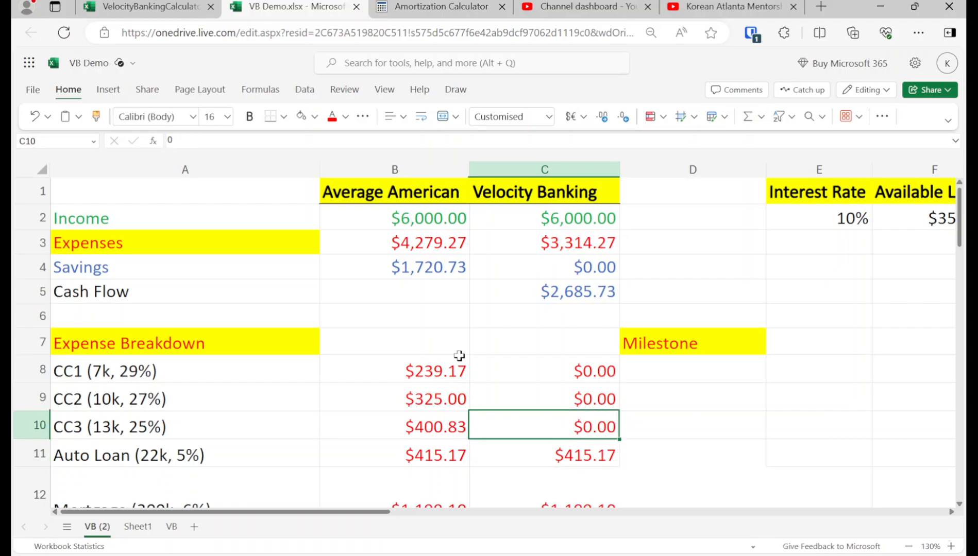
key(Left)
key(Up)
key(Up)
key(Up)
key(Down)
key(Right)
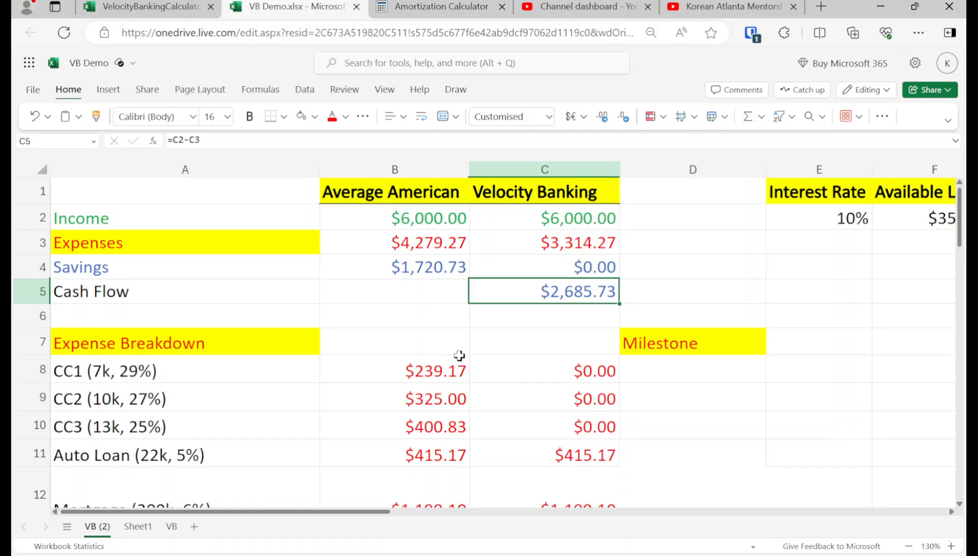
key(Up)
key(Up)
key(Up)
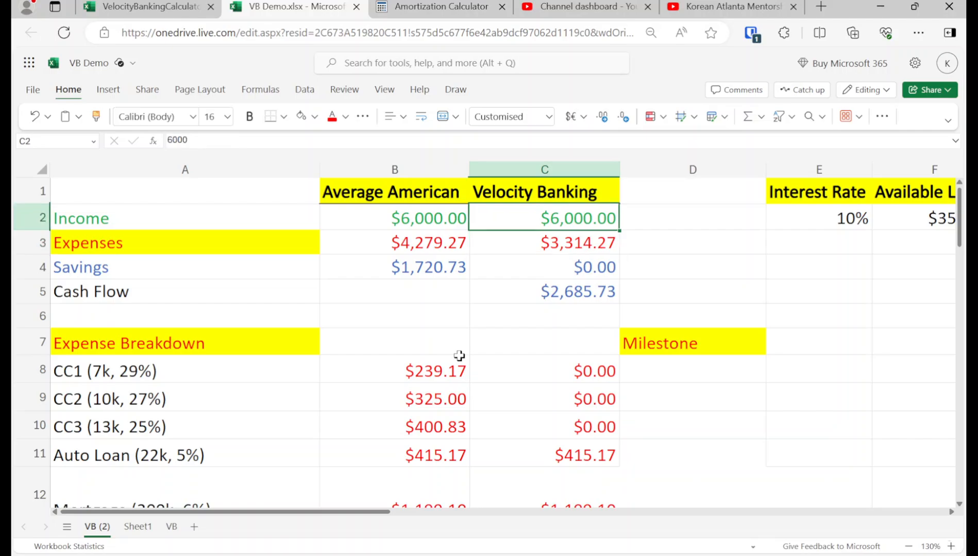
key(Right)
key(Right)
key(Right)
key(Right)
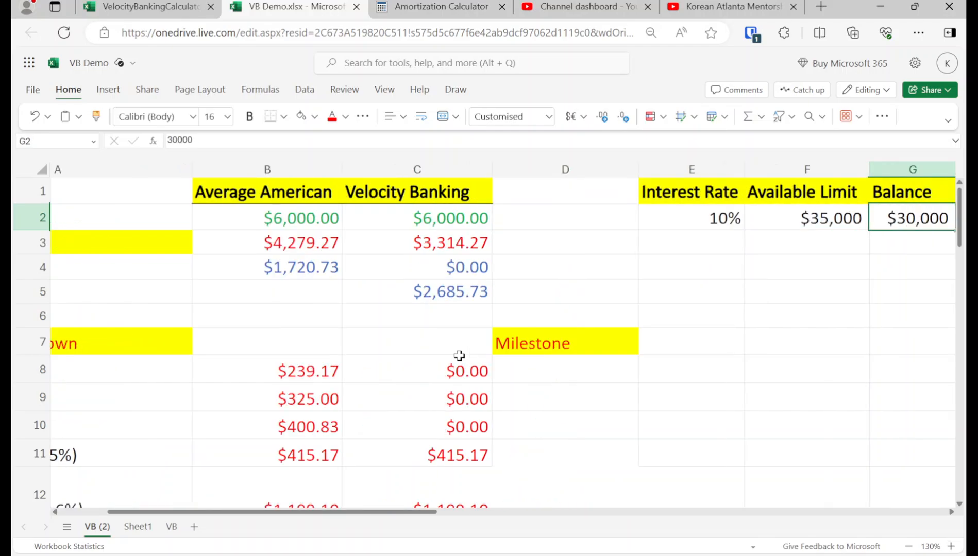
Step: Compare the line of credit Interest Rate, Available Limit and Balance with the Velocity Banking Cash Flow in C5
key(Left)
key(Left)
key(Left)
key(Left)
key(Down)
key(Right)
key(Right)
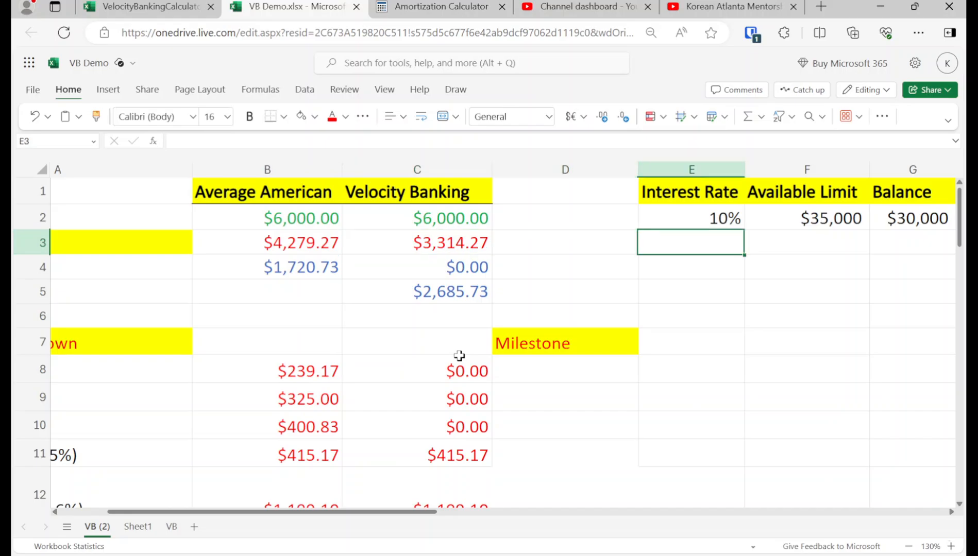
key(Right)
key(Right)
key(Up)
key(Down)
key(Left)
key(Left)
key(Left)
key(Left)
key(Down)
key(Down)
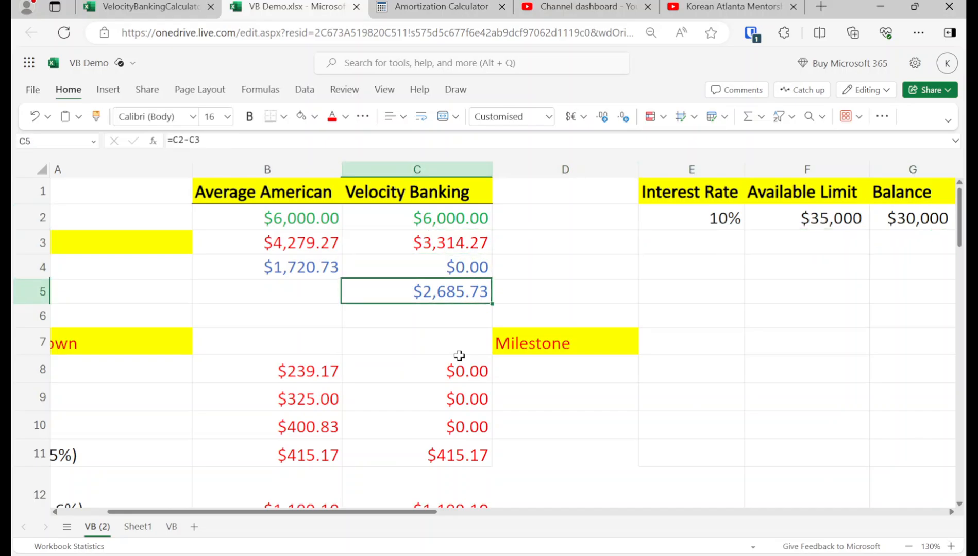
Step: Review how the Velocity Banking Income in C2 relates to the line of credit Balance in G2
key(Right)
key(Up)
key(Right)
key(Up)
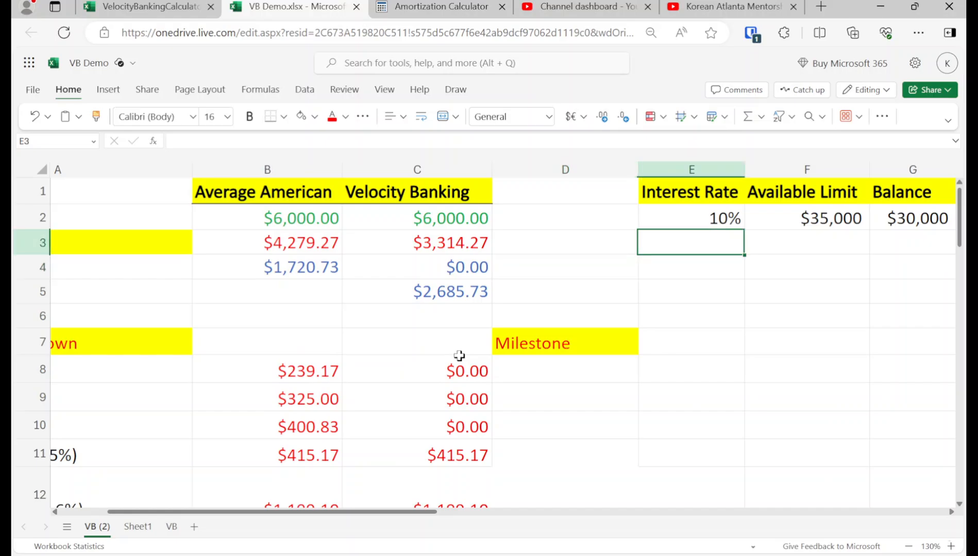
key(Up)
key(Left)
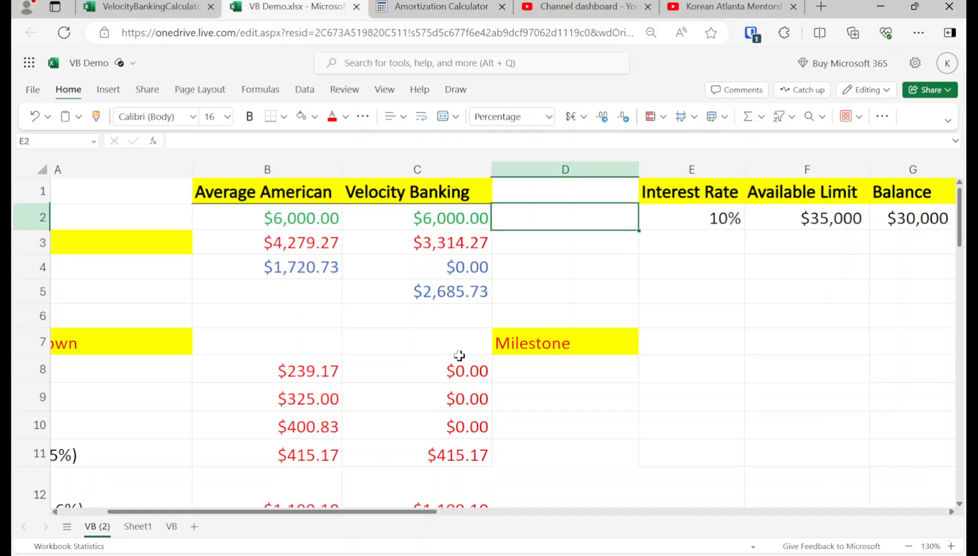
key(Left)
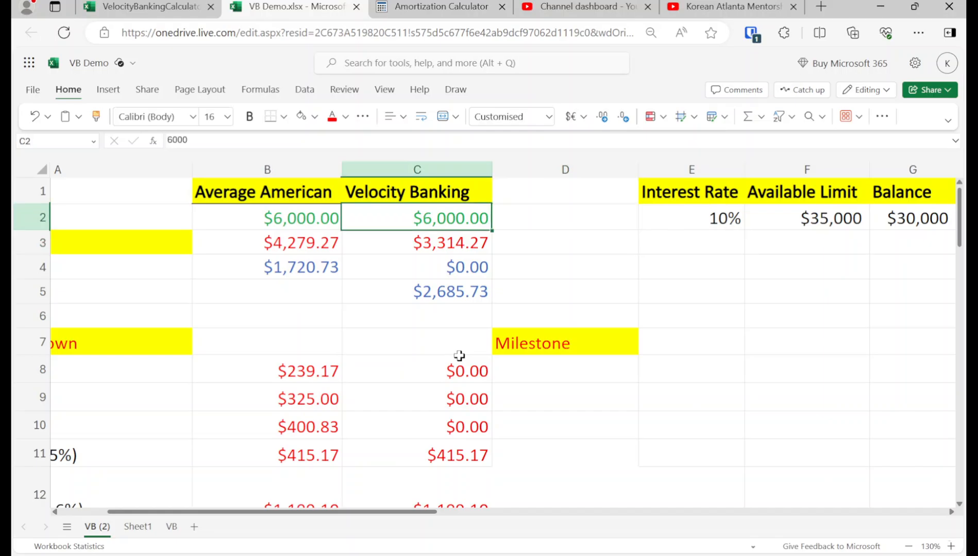
key(Right)
key(Right)
key(Right)
key(Right)
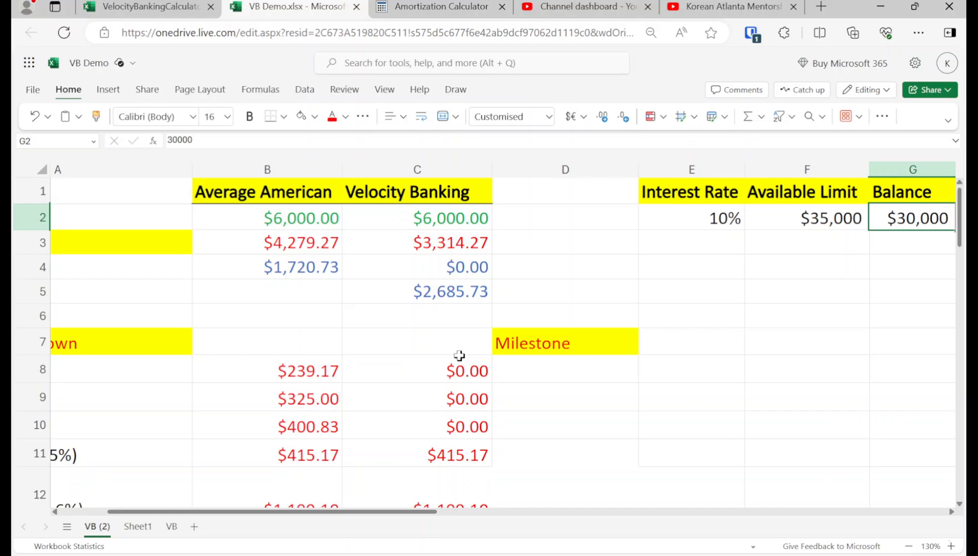
Step: Examine the empty Interest and Month rows of the line of credit table and the credit card entries CC1 to CC3
key(Right)
key(Right)
key(Right)
key(Down)
key(Left)
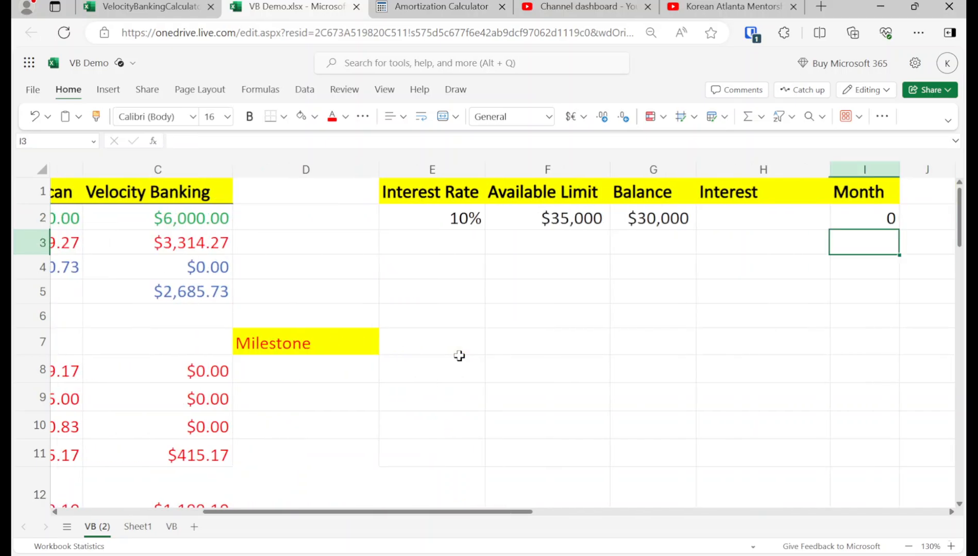
key(Left)
key(Left)
key(Left)
key(Left)
key(Left)
key(Left)
key(Left)
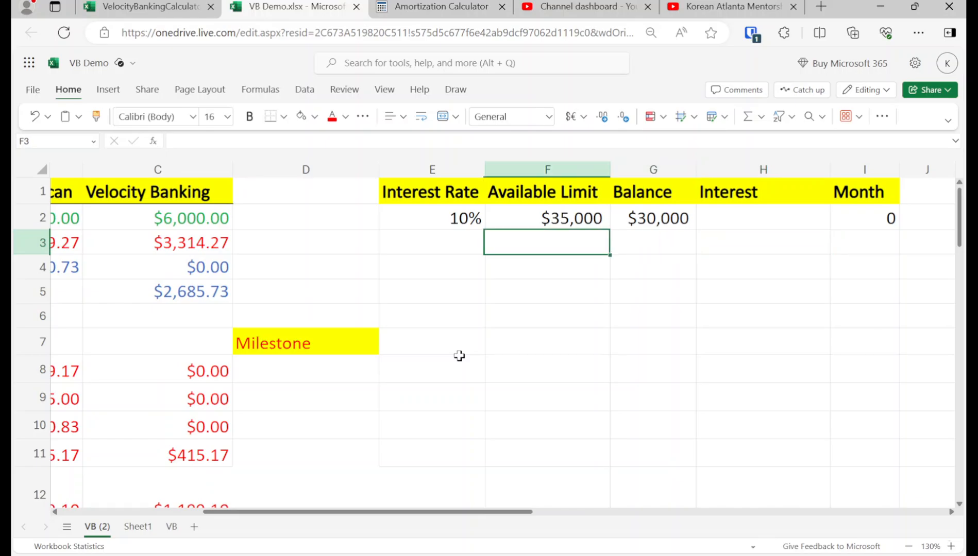
key(Down)
key(Right)
key(Left)
key(Down)
key(Down)
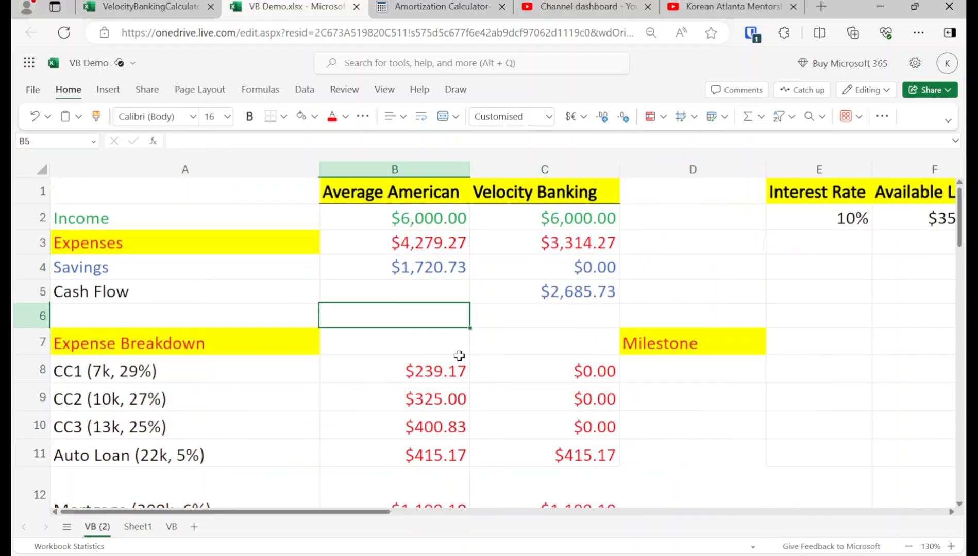
key(Down)
key(Down)
key(Left)
key(shift+Down)
key(shift+Down)
key(Right)
key(Up)
Step: Compare the Savings in B4 and C4 with the Velocity Banking Cash Flow in C5
key(Right)
key(Up)
key(Right)
key(Up)
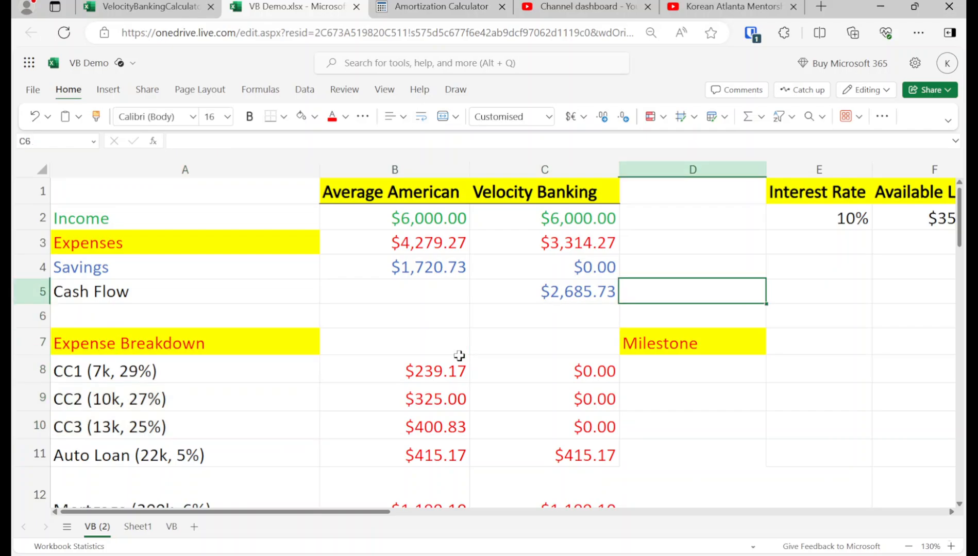
key(Right)
key(Up)
key(Right)
key(Up)
key(Right)
key(Up)
key(Right)
key(Down)
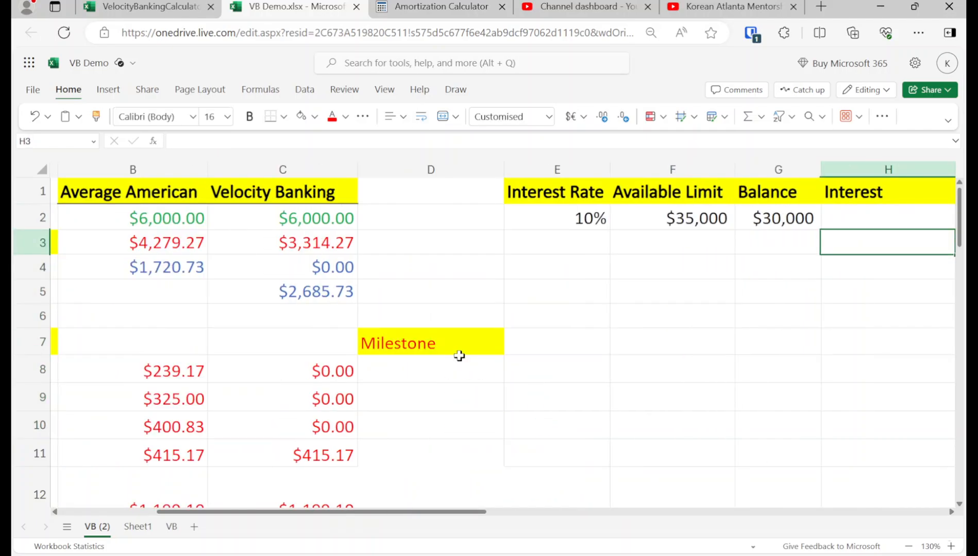
key(Right)
key(Left)
key(Left)
key(Left)
key(Left)
key(Left)
key(Left)
key(Left)
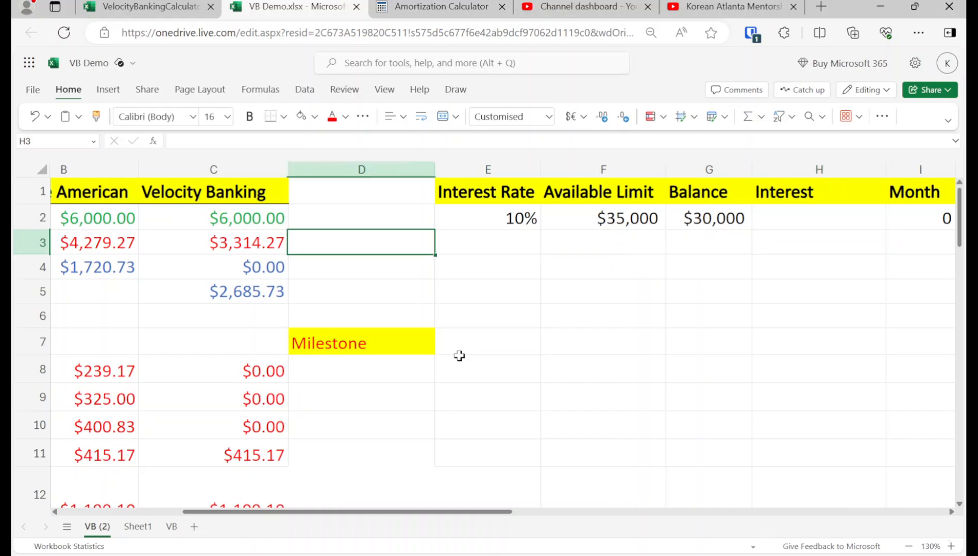
key(Down)
key(Right)
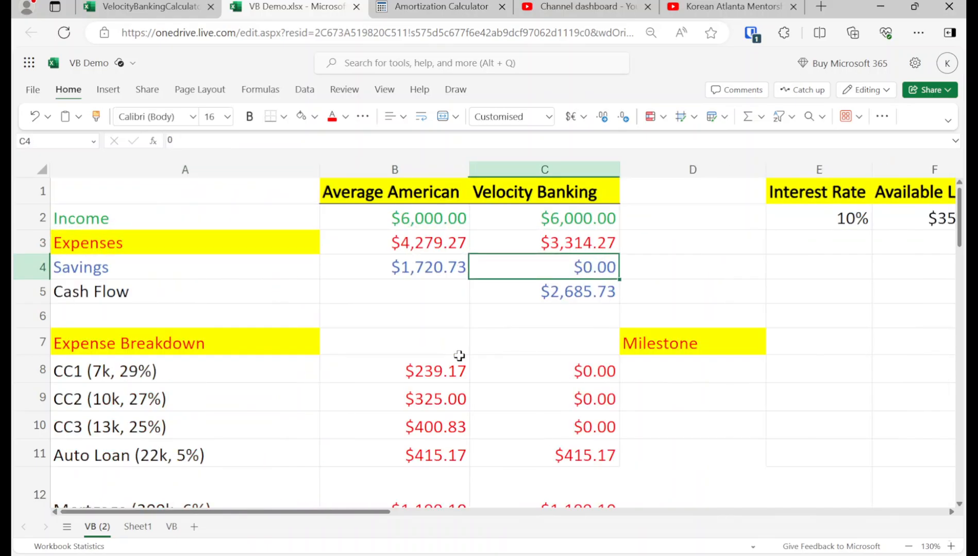
key(Left)
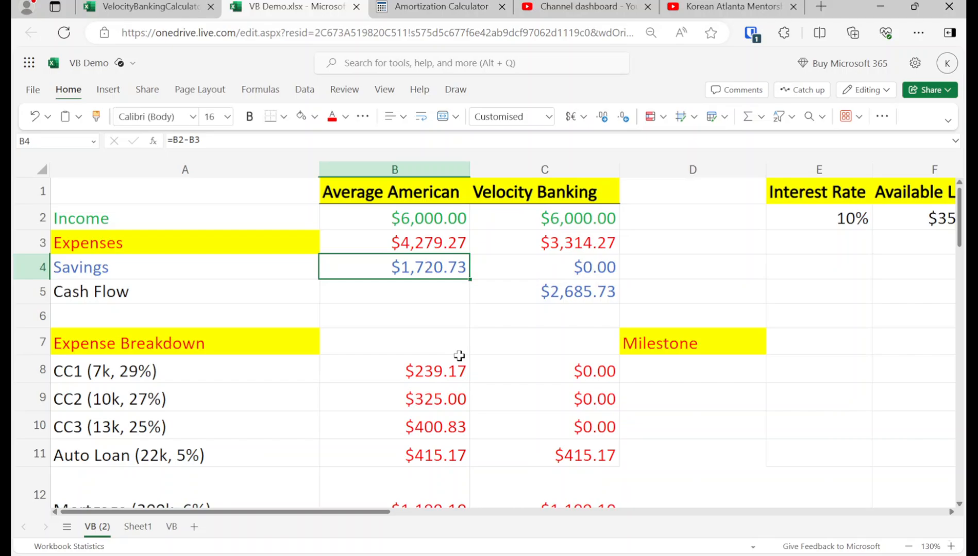
key(Down)
key(Right)
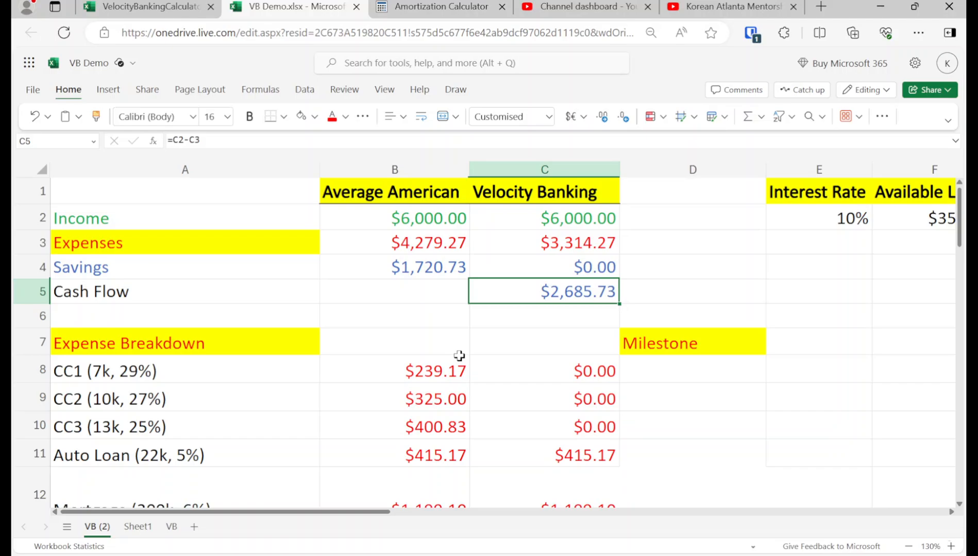
Step: Enter the formula =I2+1 in the Month cell I3
key(Right)
key(Right)
key(Right)
key(Right)
key(Right)
key(Right)
key(Right)
key(Up)
key(Left)
key(Up)
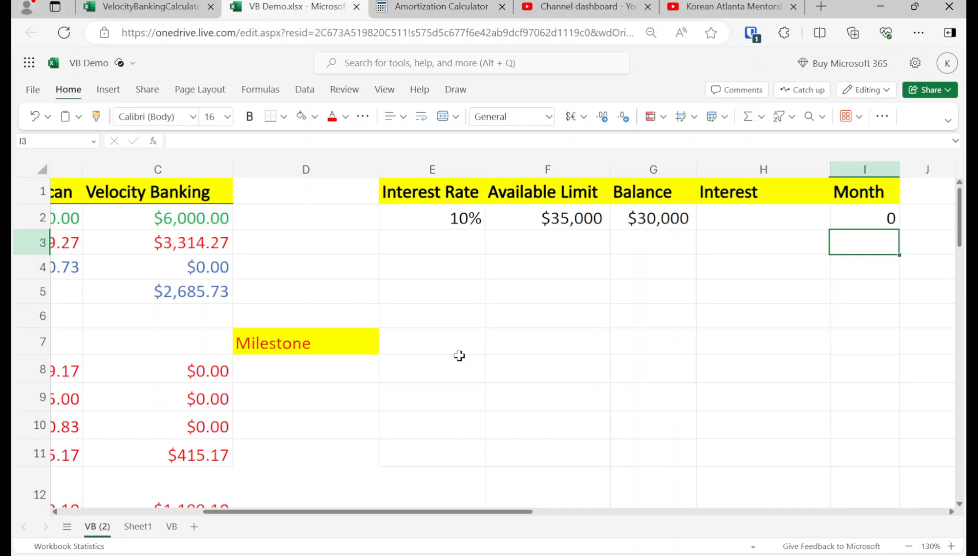
text(=I2+1)
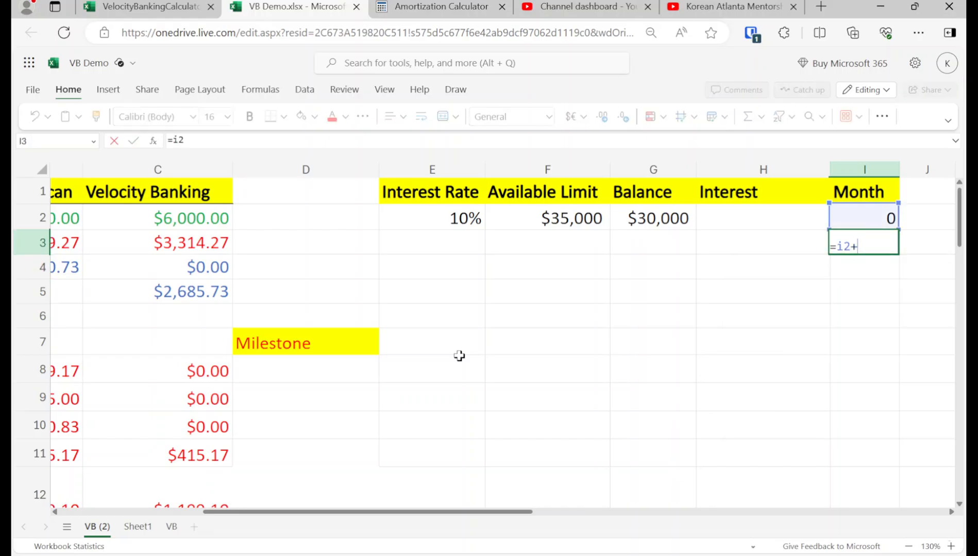
key(Return)
Step: Enter the formula =g2+h2-2685.73 in the Balance cell G3
key(Left)
key(Left)
key(Up)
text(=g2)
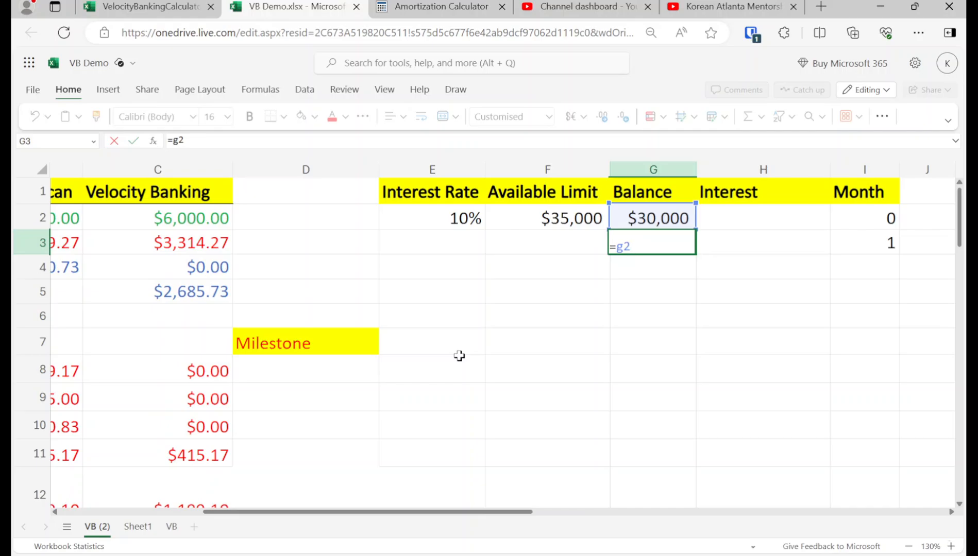
text(+h2-)
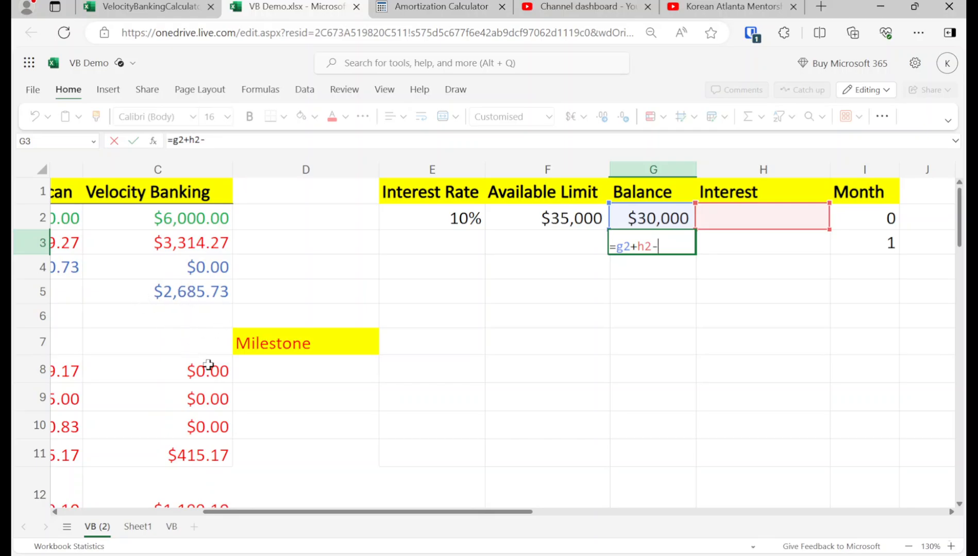
text(2685.76)
key(BackSpace)
text(3)
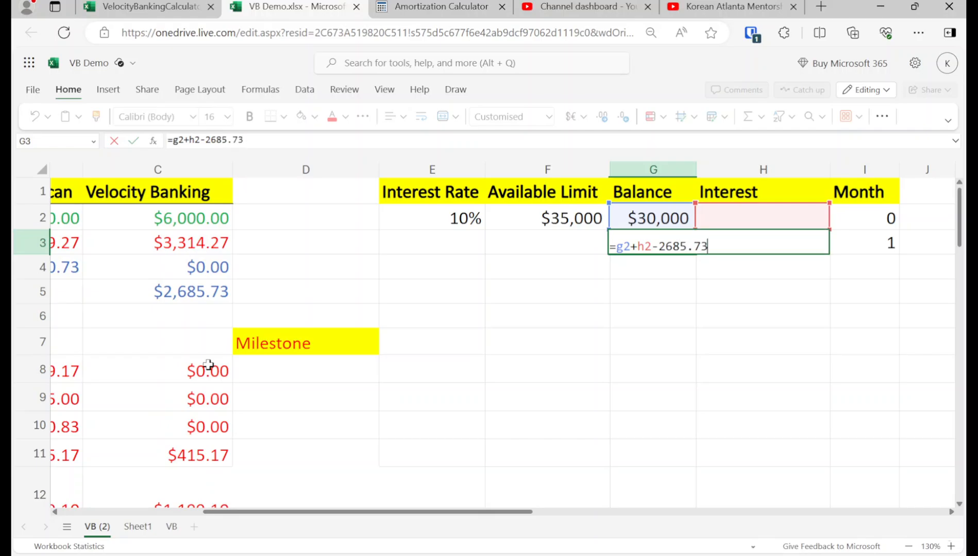
key(Return)
Step: Enter the monthly interest formula =AVERAGE(G3,G2)*.1/12 in the Interest cell H3
key(Up)
key(Right)
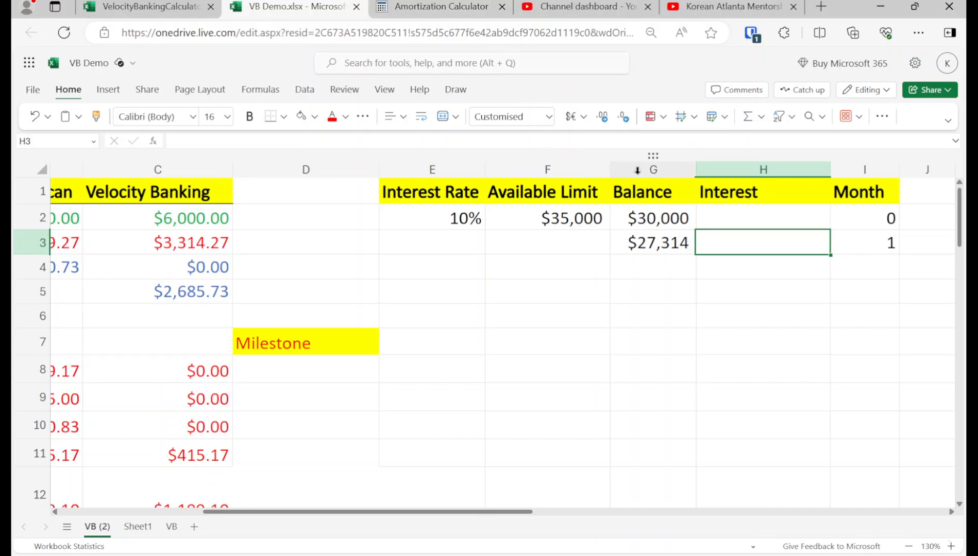
click(760, 122)
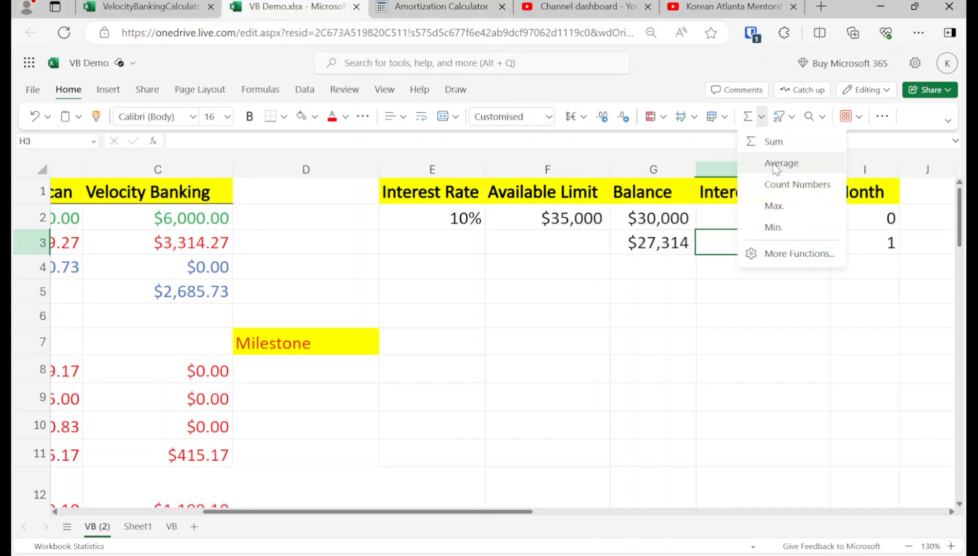
click(753, 163)
ctrl+click(660, 218)
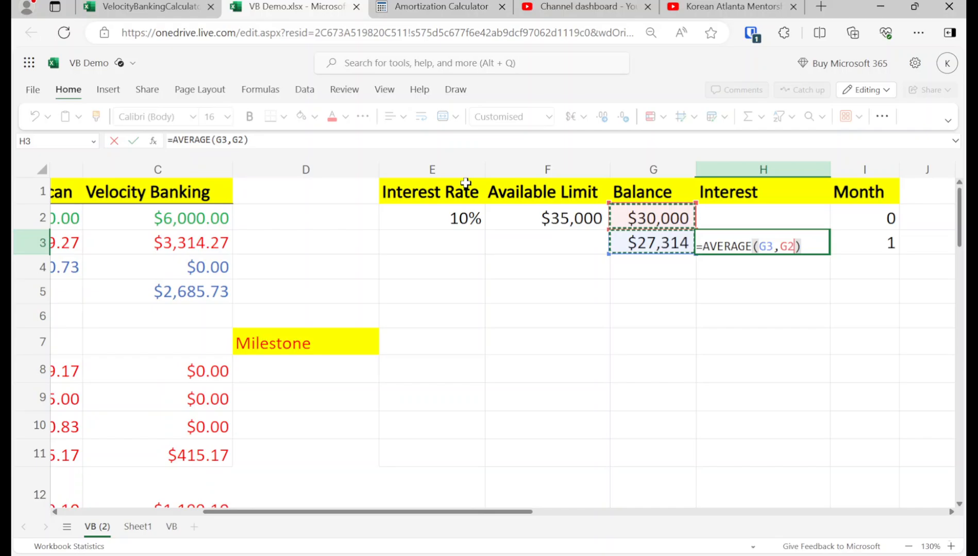
click(319, 140)
text(*)
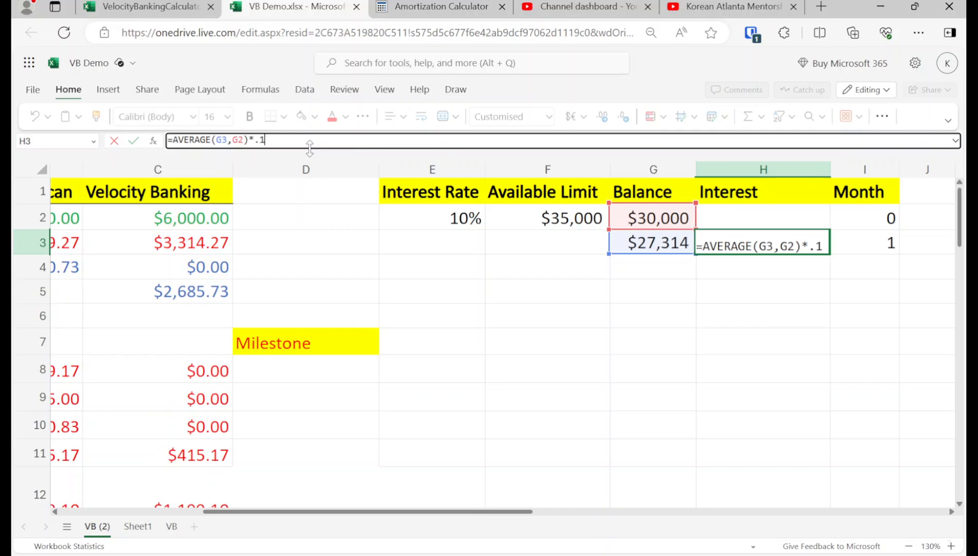
text(.1/12)
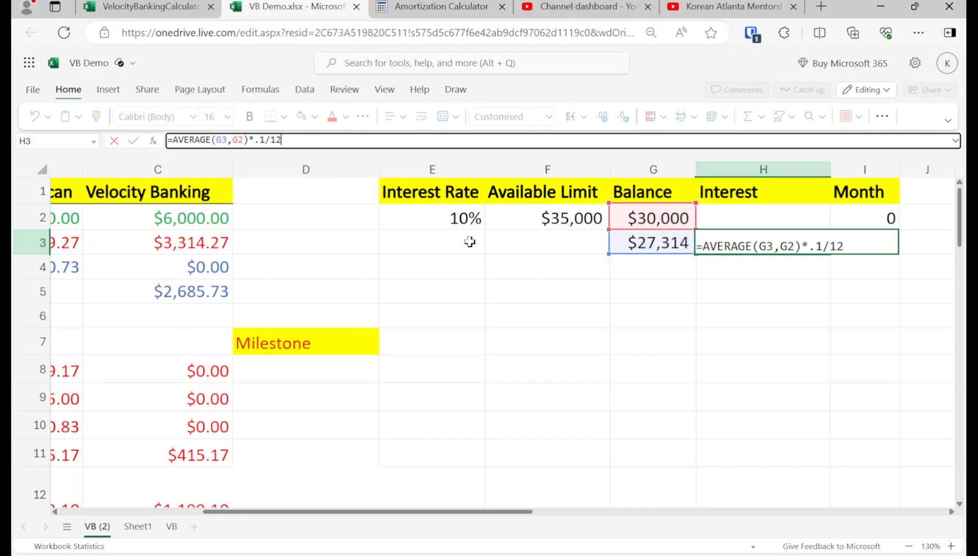
key(Return)
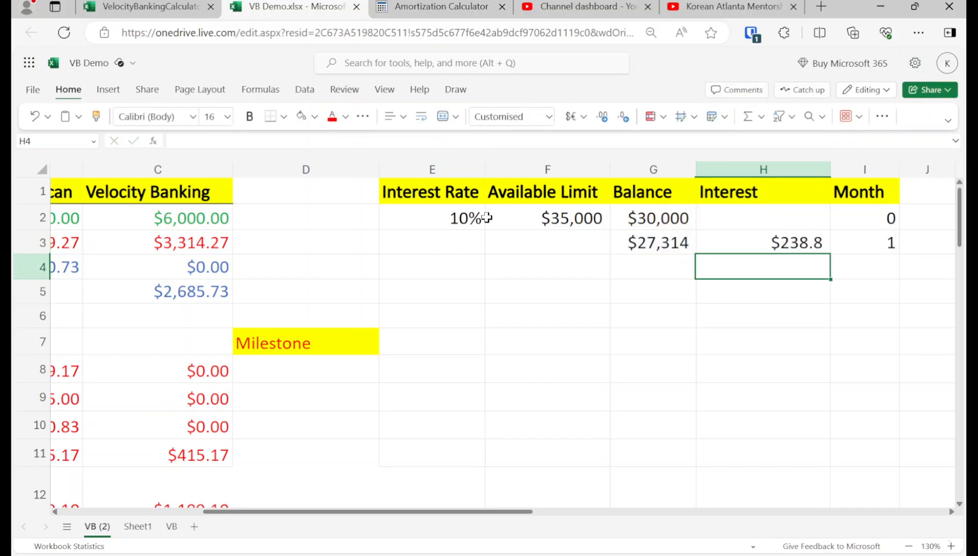
Step: Copy the Balance, Interest and Month formulas in G3:I3 down through the rows below, past row 18
key(Up)
key(Left)
key(shift+Right)
key(shift+Right)
key(ctrl+c)
key(shift+Down)
key(shift+Down)
key(shift+Down)
key(shift+Down)
key(shift+Down)
key(shift+Down)
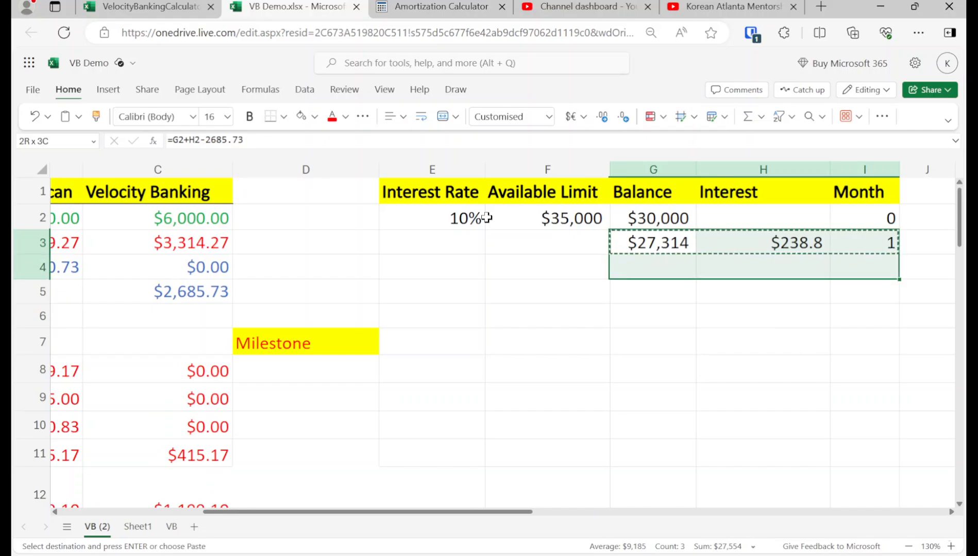
key(shift+Down)
key(shift+Down)
key(shift+Down)
key(shift+Down)
key(shift+Down)
key(shift+Down)
key(shift+Down)
key(shift+Down)
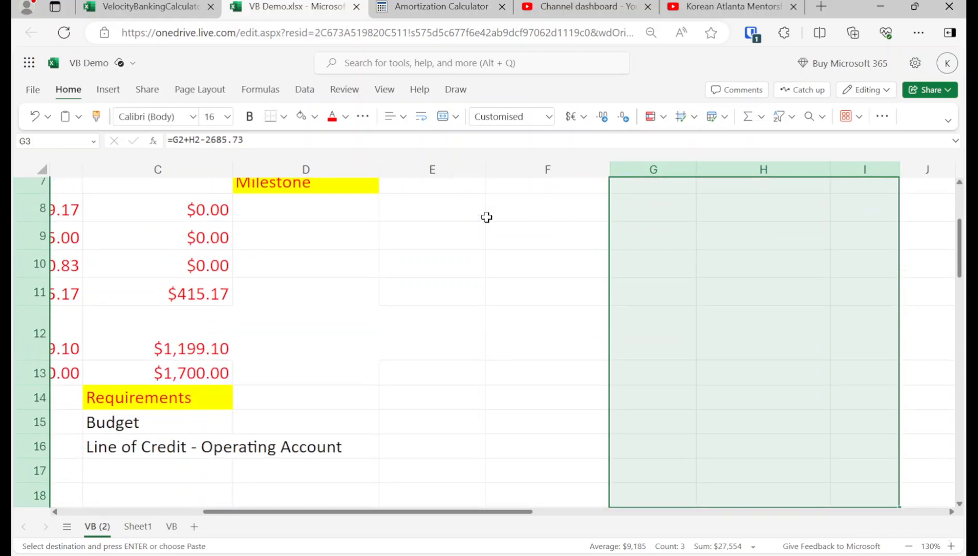
key(Return)
Step: Highlight the month 12 Balance cell G14 with a yellow fill
key(Up)
key(Down)
key(Down)
key(Down)
key(Down)
key(Down)
key(Down)
key(Down)
key(Down)
key(Down)
key(Down)
key(Down)
key(Down)
key(Down)
key(Down)
key(Down)
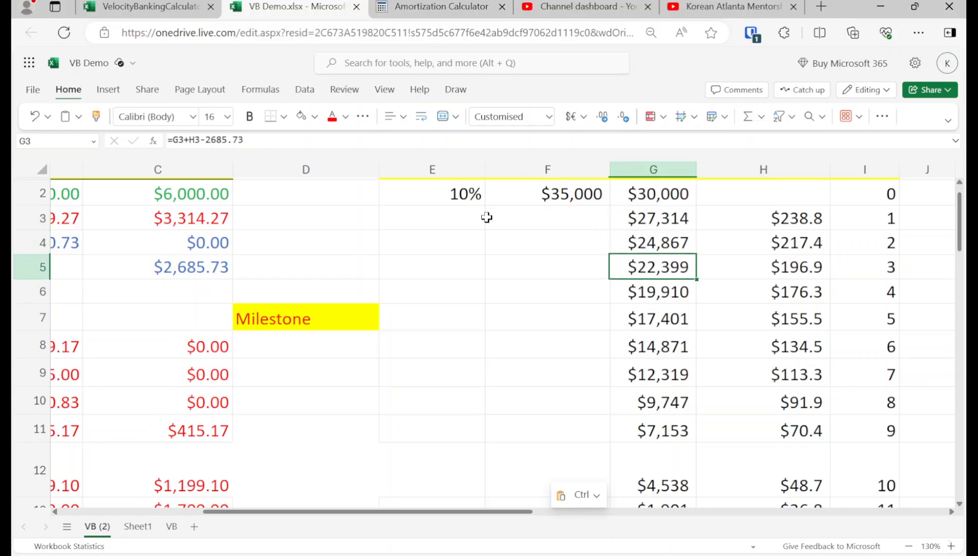
key(Up)
key(Up)
key(Up)
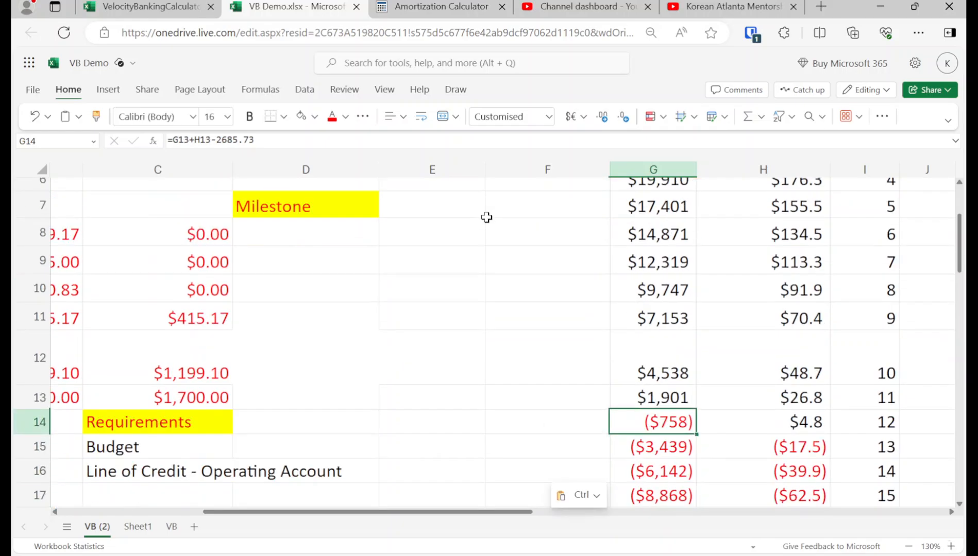
click(315, 119)
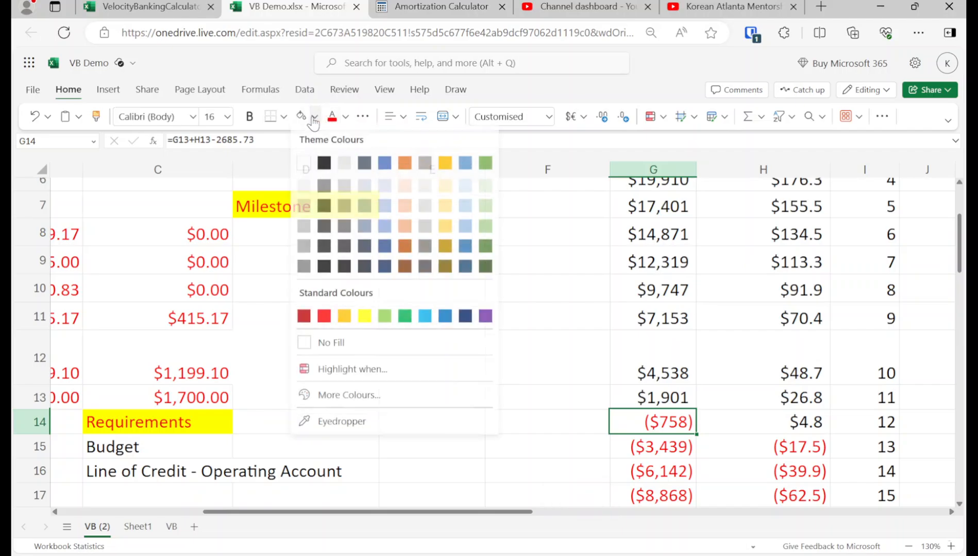
click(364, 316)
click(520, 310)
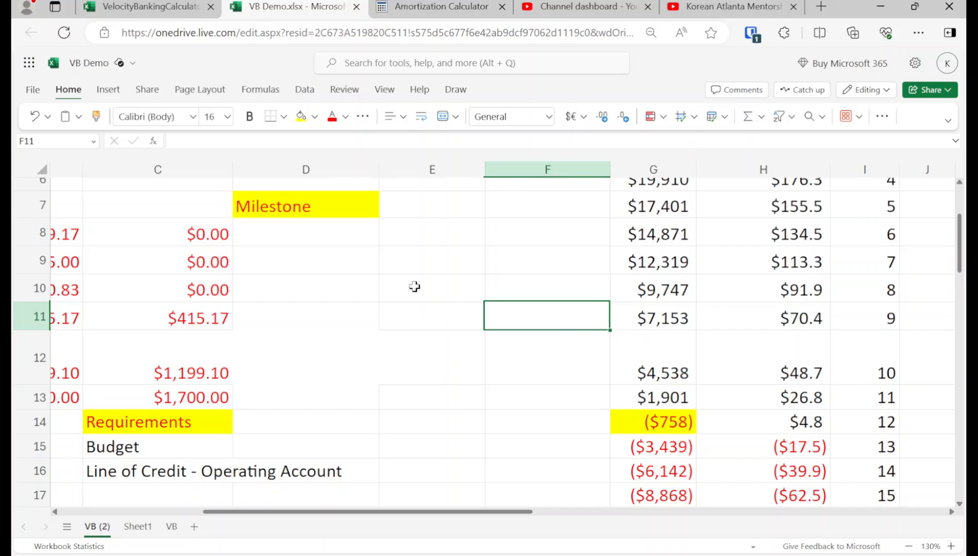
Step: Enter the milestone "12 months, 30k" for CC1 in cell D8
click(294, 241)
key(Left)
scroll(306, 255, left, 5)
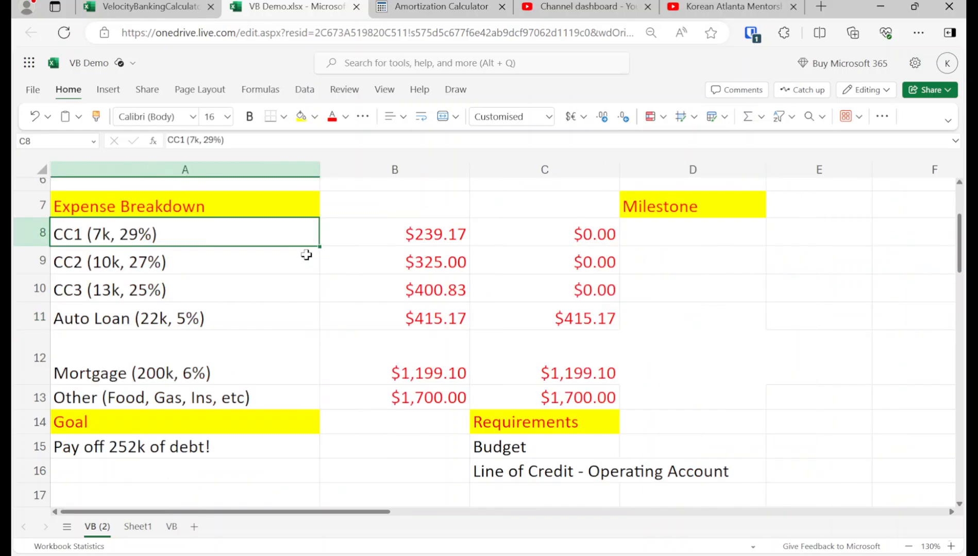
key(Right)
text(12)
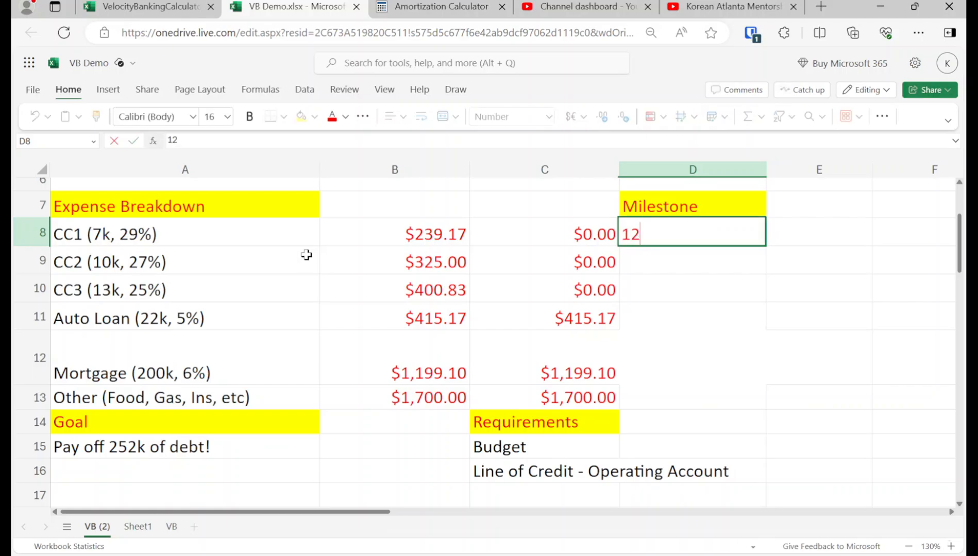
text( months,)
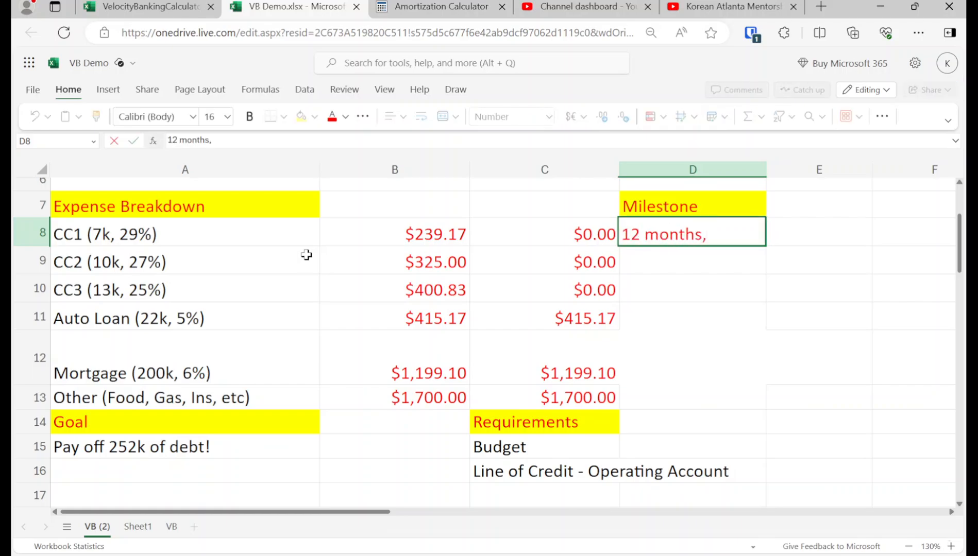
text( 30k)
key(Return)
Step: Copy the CC1 milestone into the CC2 and CC3 rows, cells D9 and D10
key(Up)
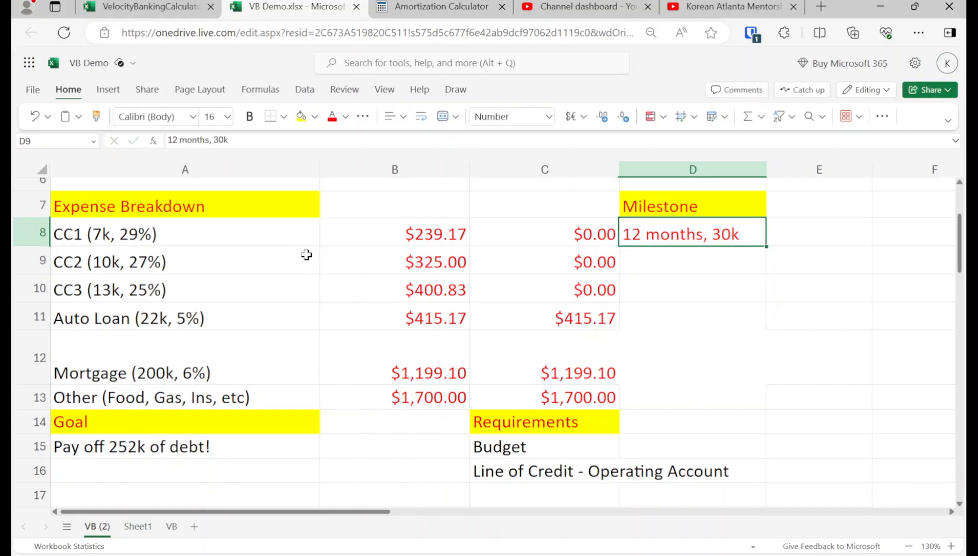
key(ctrl+c)
key(Down)
key(ctrl+v)
key(Down)
key(ctrl+v)
Step: Review the line of credit columns, and the auto loan and mortgage entries in the Expense Breakdown
key(Up)
key(Up)
key(Up)
key(Up)
key(Up)
key(Up)
key(Up)
key(Up)
key(Up)
key(Right)
key(Right)
key(Right)
key(Right)
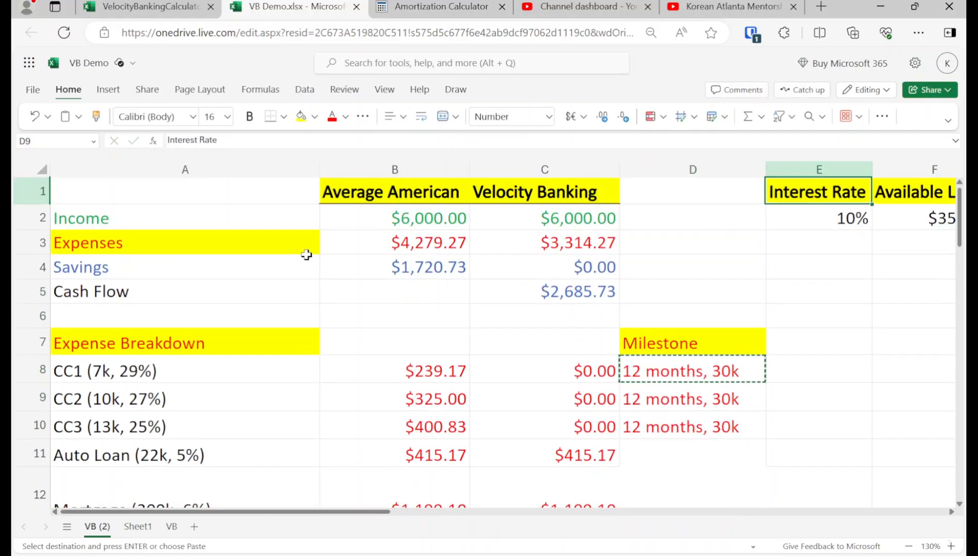
key(Down)
key(Down)
key(Down)
key(Down)
key(Down)
key(Left)
key(Left)
key(Left)
key(Left)
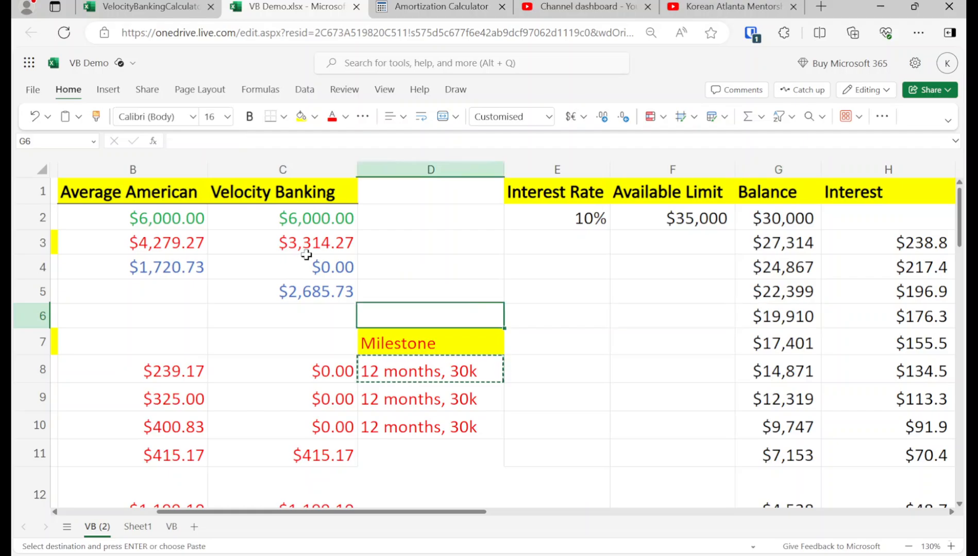
key(Left)
key(Left)
key(Left)
key(Down)
key(Down)
key(Down)
key(Down)
key(Down)
key(Down)
key(Down)
key(Down)
key(Down)
key(Up)
key(Up)
key(Up)
key(Up)
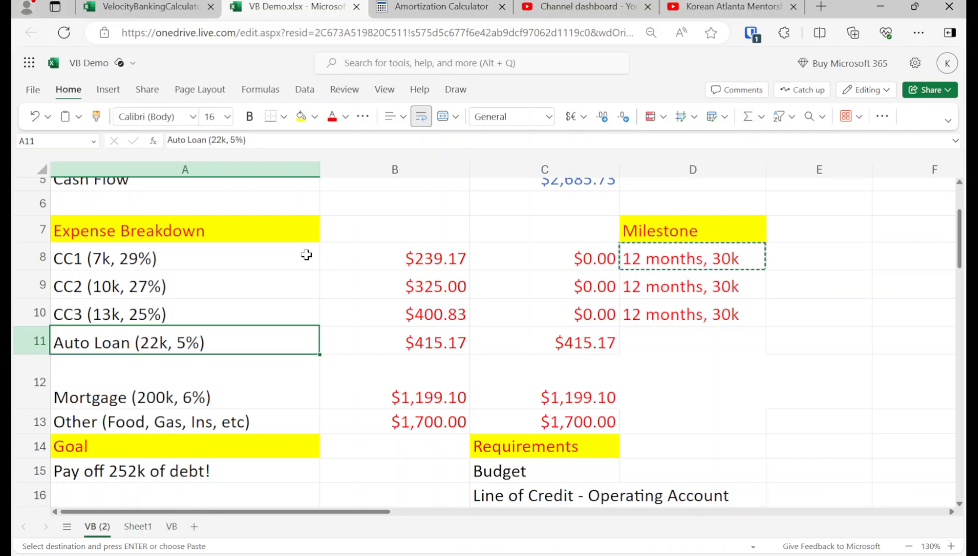
key(Down)
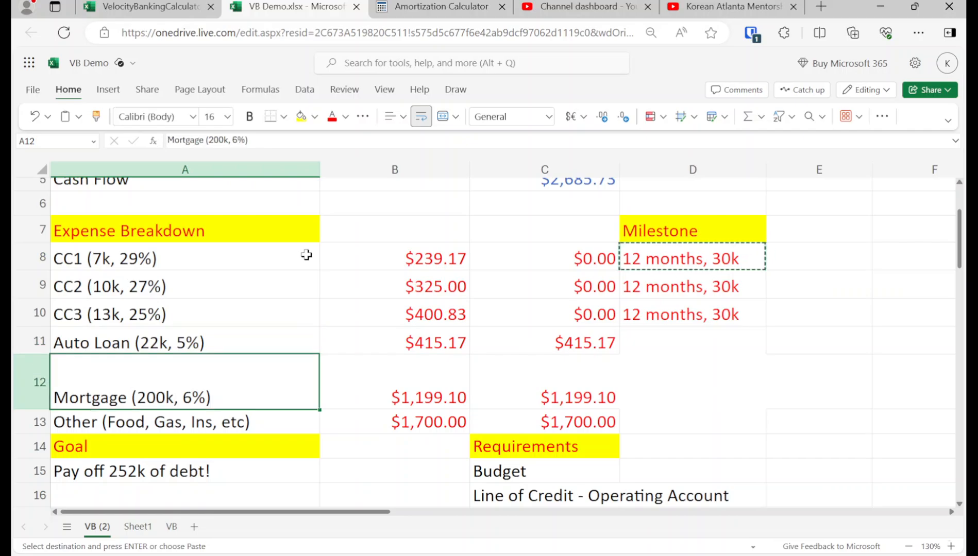
key(Up)
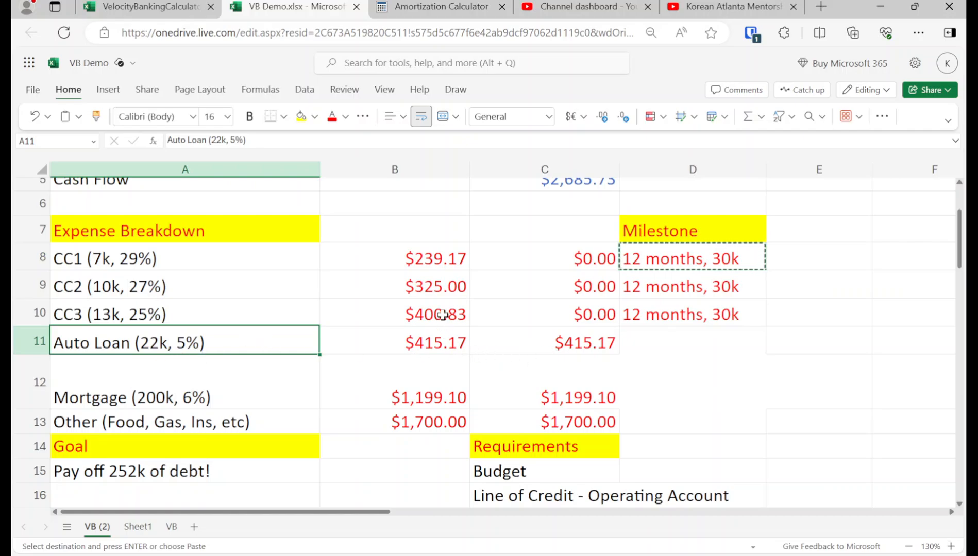
Step: Switch to the Amortization Calculator and display the monthly schedule for the $22,000 auto loan
click(442, 5)
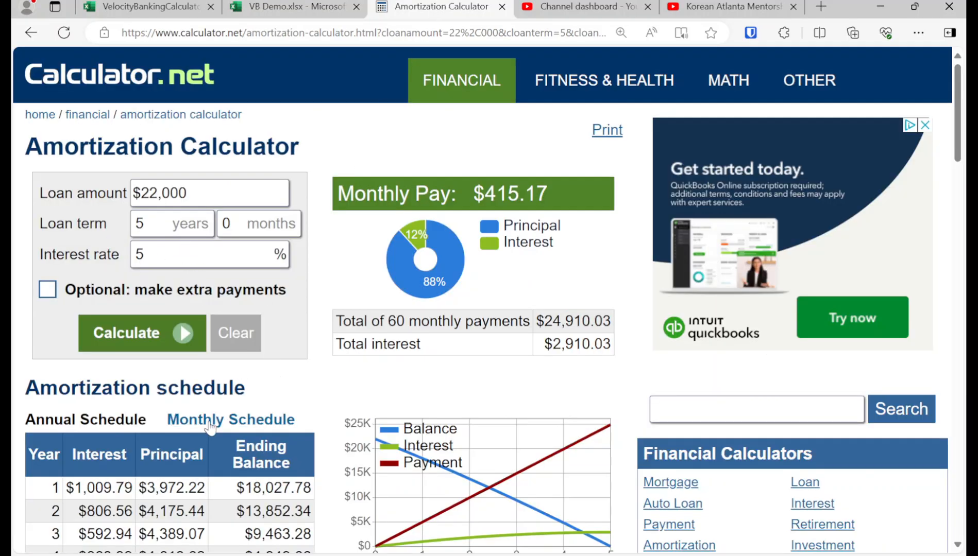
scroll(224, 447, down, 1)
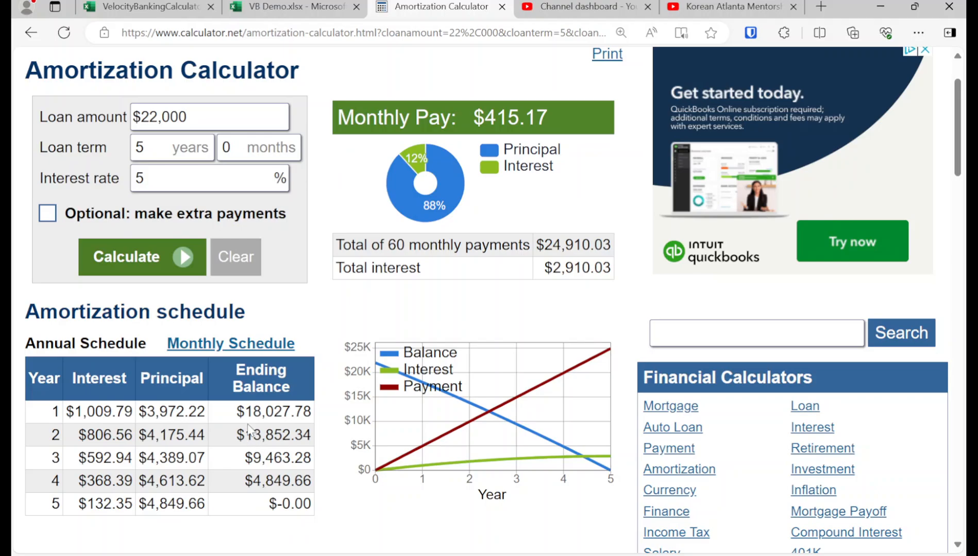
drag(245, 412, 303, 412)
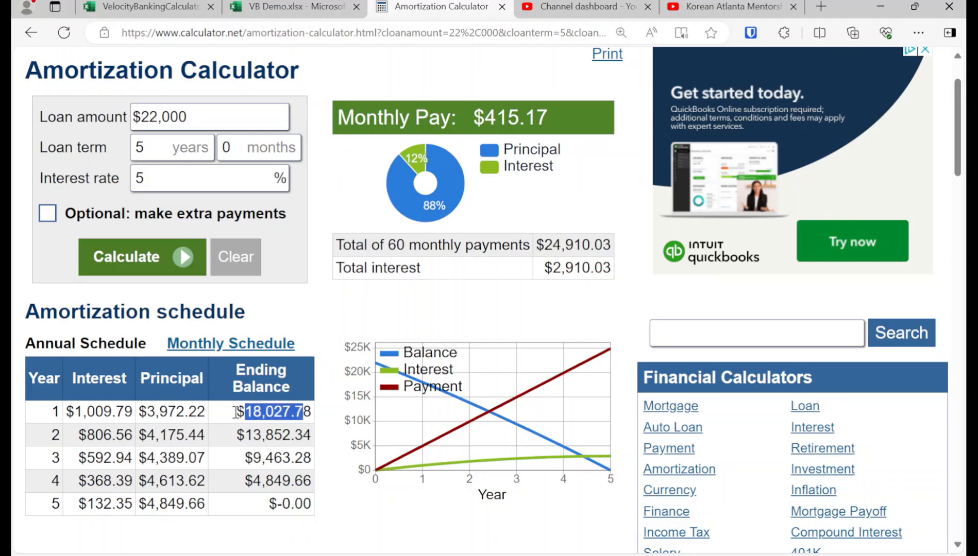
click(231, 346)
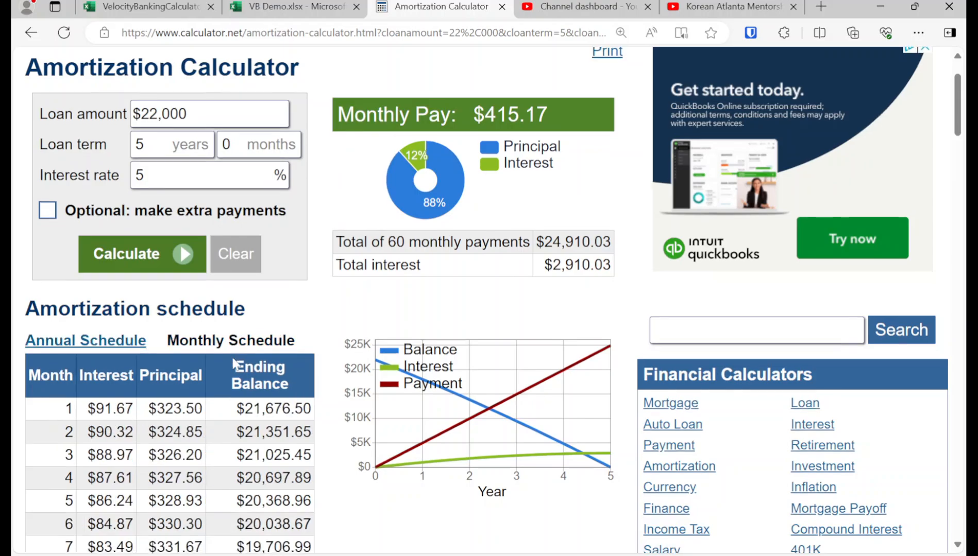
scroll(232, 366, down, 6)
scroll(232, 366, up, 1)
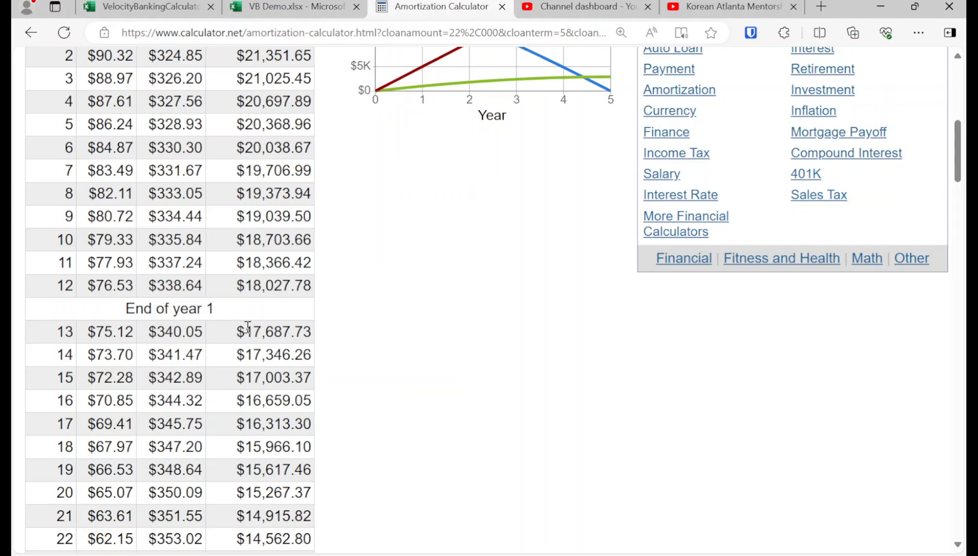
Step: Copy the month 12 ending balance from the auto loan's amortization schedule
drag(246, 332, 315, 332)
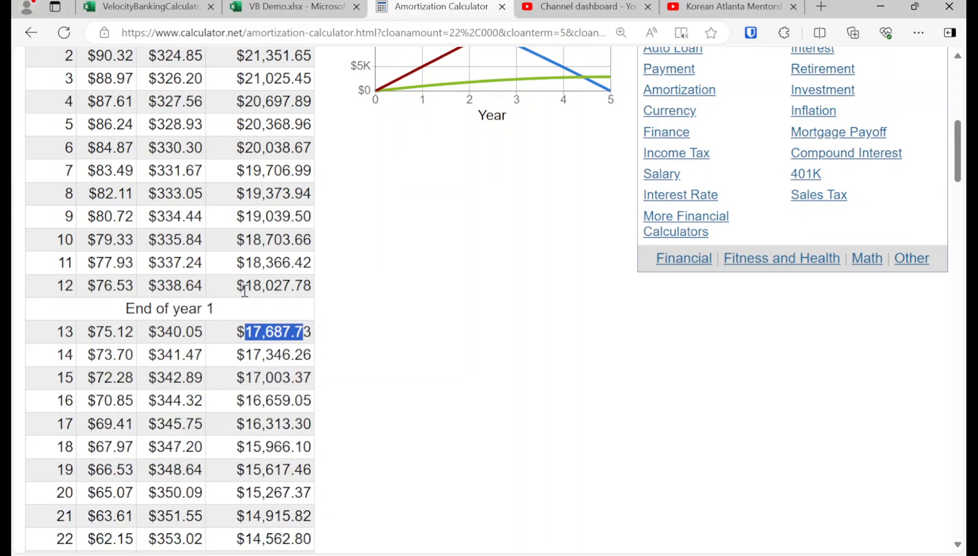
drag(245, 285, 305, 283)
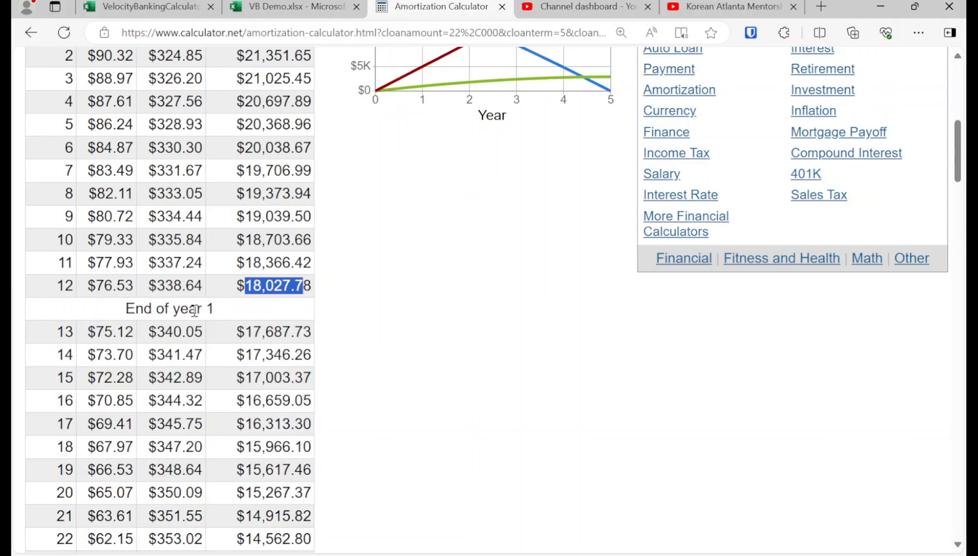
drag(245, 286, 310, 287)
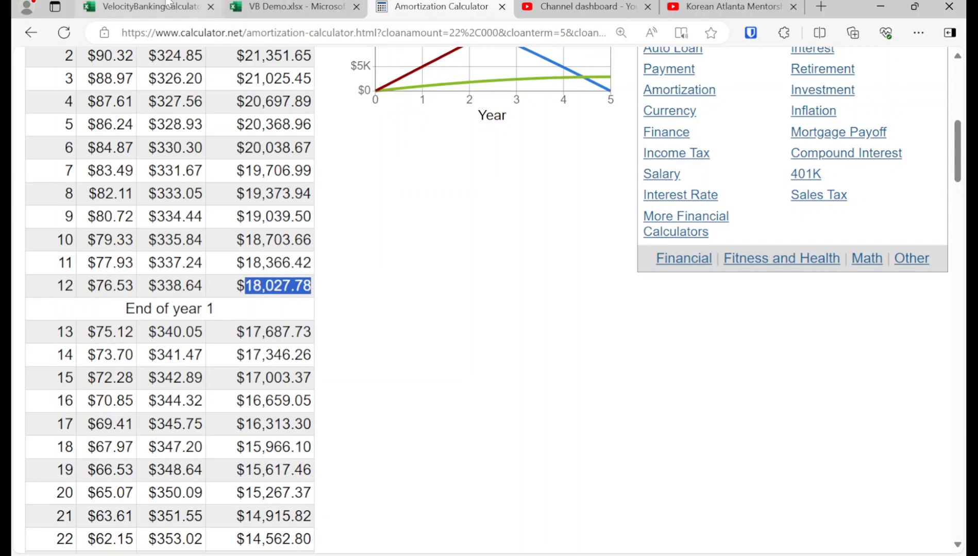
Step: Switch back to the VB Demo workbook and append "-> 18,027.78" to the Auto Loan label in A11
click(289, 7)
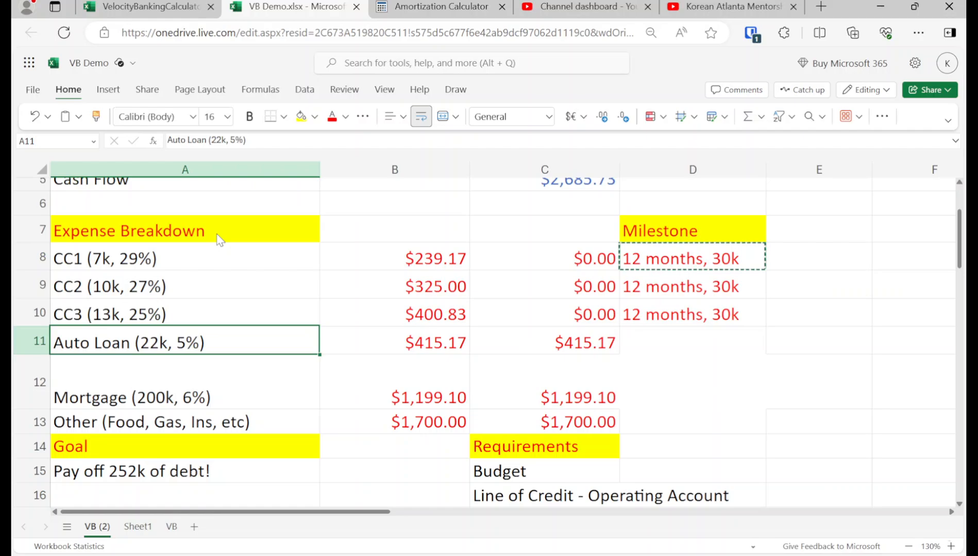
double_click(227, 336)
text(-)
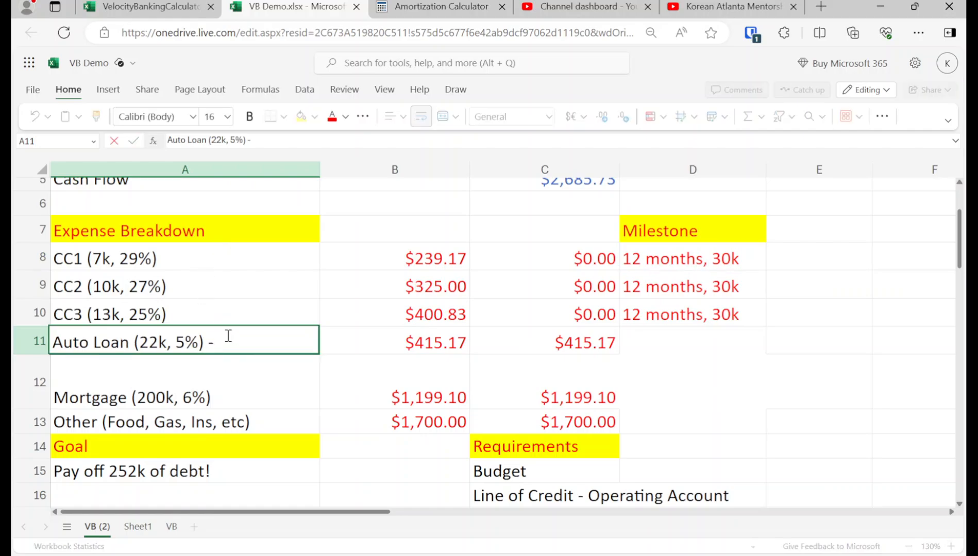
text(>)
key(ctrl+v)
key(Return)
key(Up)
Step: Examine the auto loan row and the Debt Payoff Criteria and Cash Flow Index sections
key(Right)
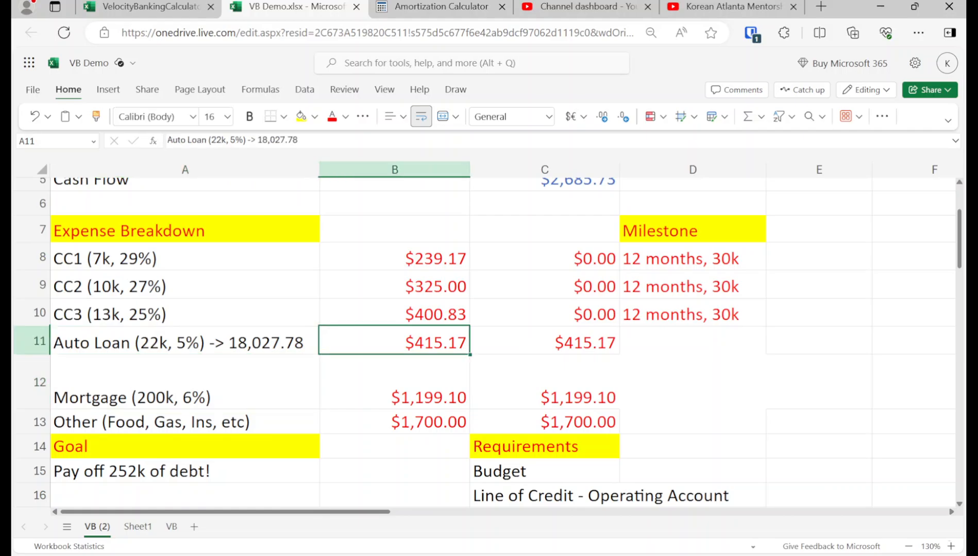
key(Right)
key(Right)
key(Left)
key(Left)
key(Left)
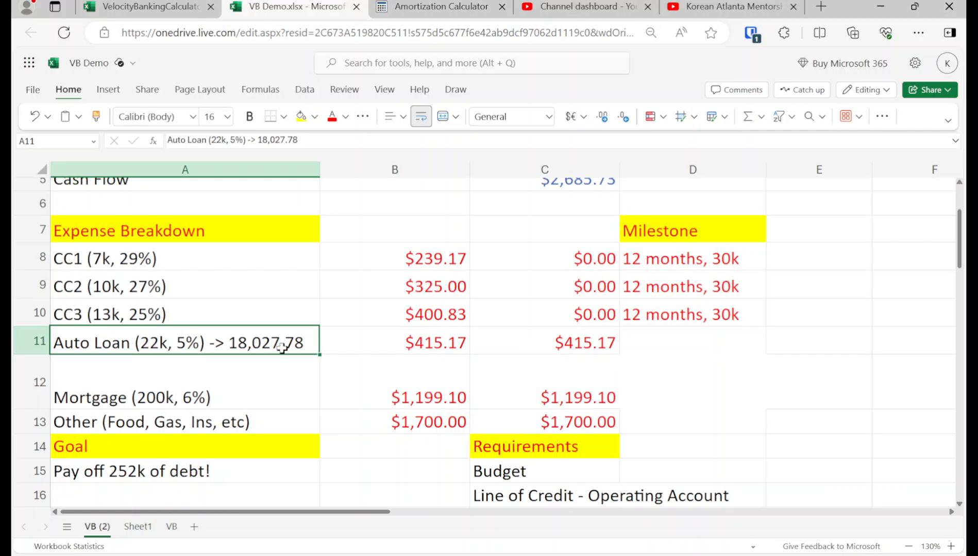
scroll(279, 361, down, 5)
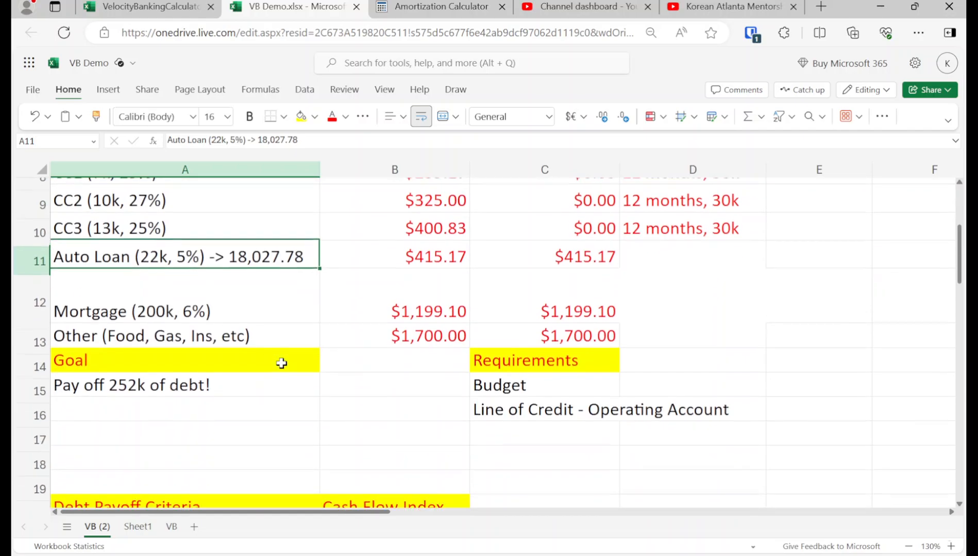
scroll(349, 432, up, 4)
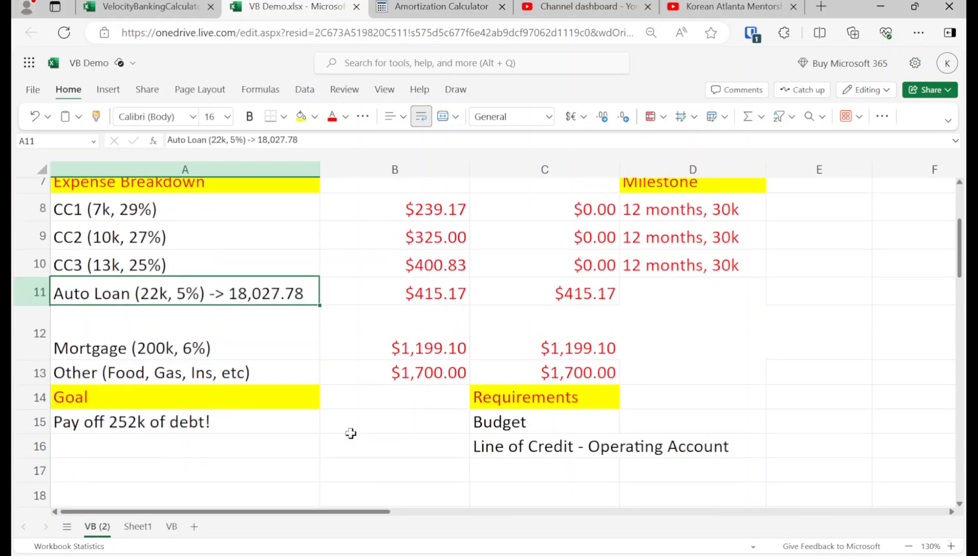
scroll(349, 432, down, 5)
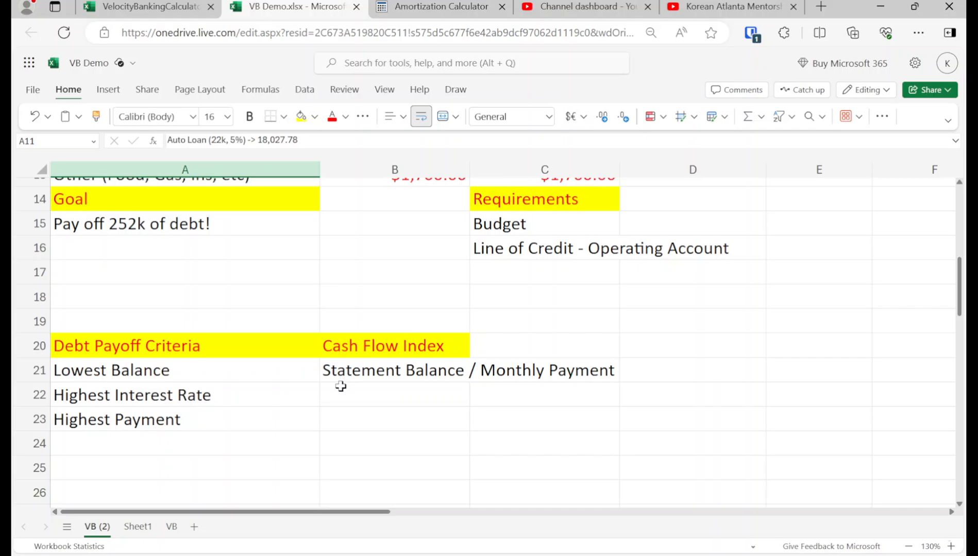
scroll(339, 393, up, 3)
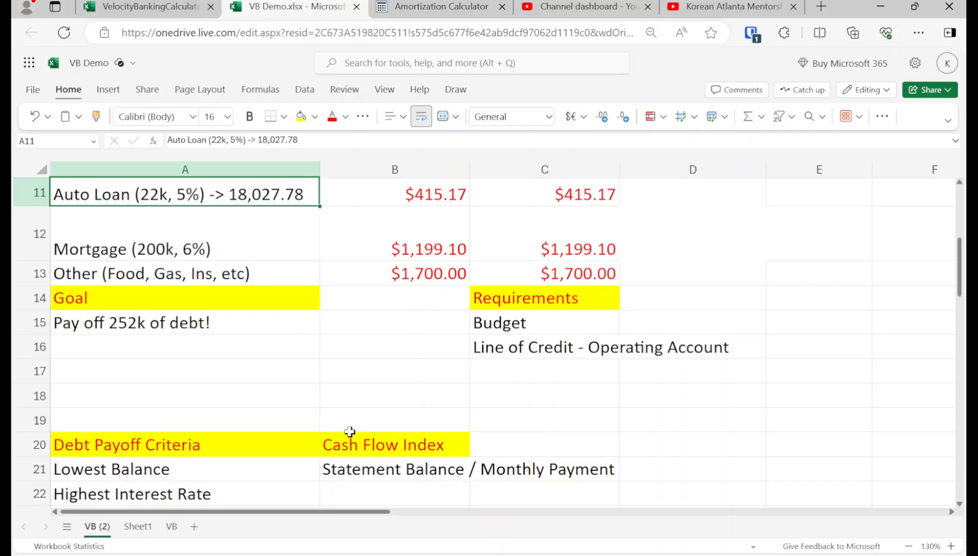
scroll(340, 427, up, 2)
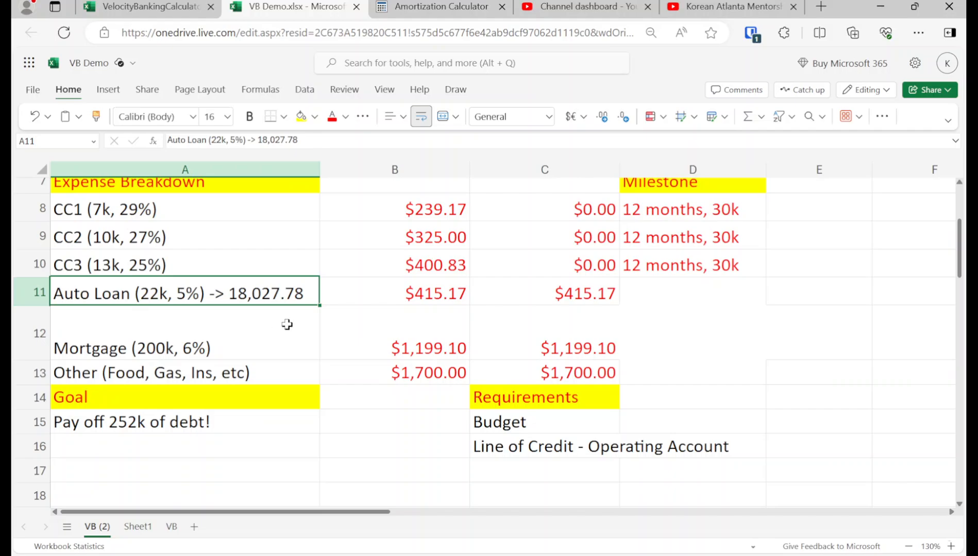
Step: Calculate the auto loan's cash flow index in D11 with =18027.78/415.17 and clear the cell again
double_click(234, 295)
drag(234, 295, 323, 294)
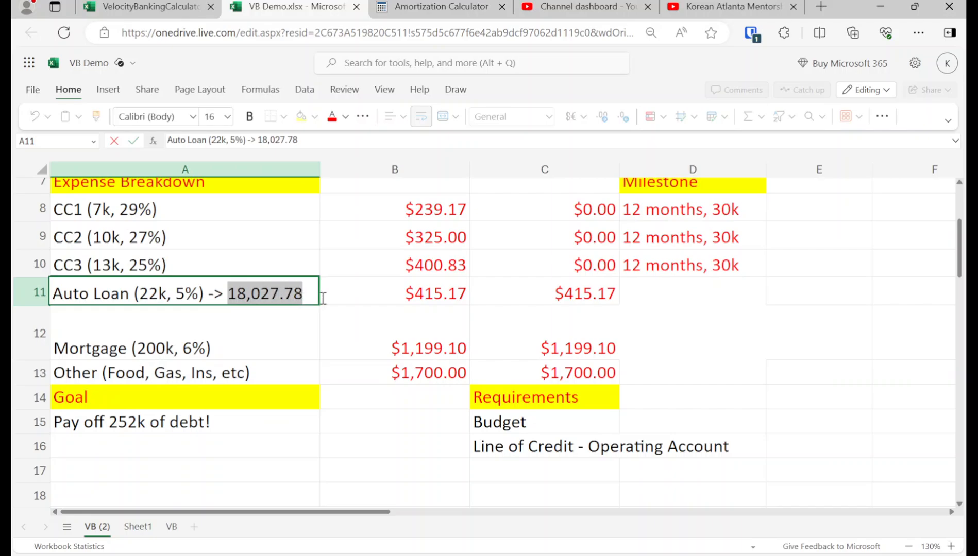
click(613, 296)
click(662, 290)
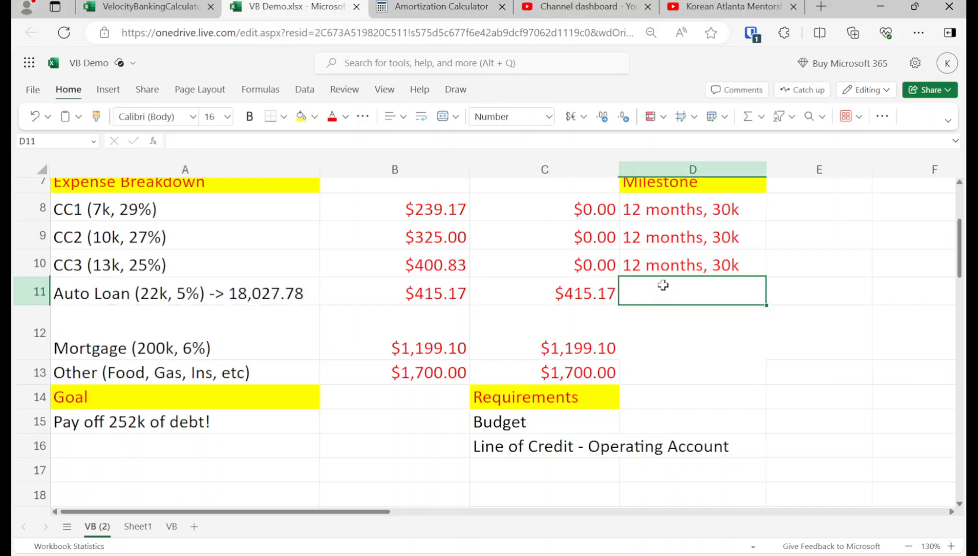
text(=)
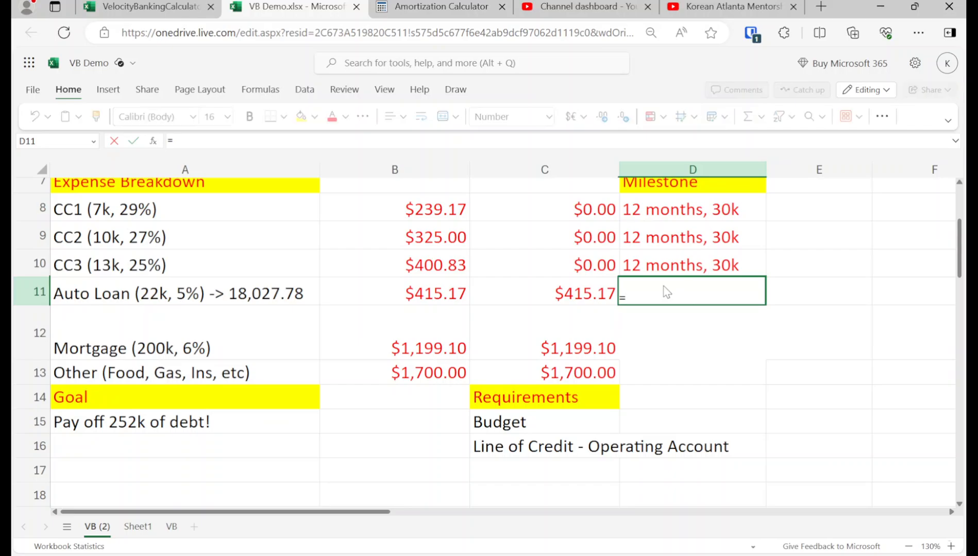
text(18027.)
text(72)
text(/415.17)
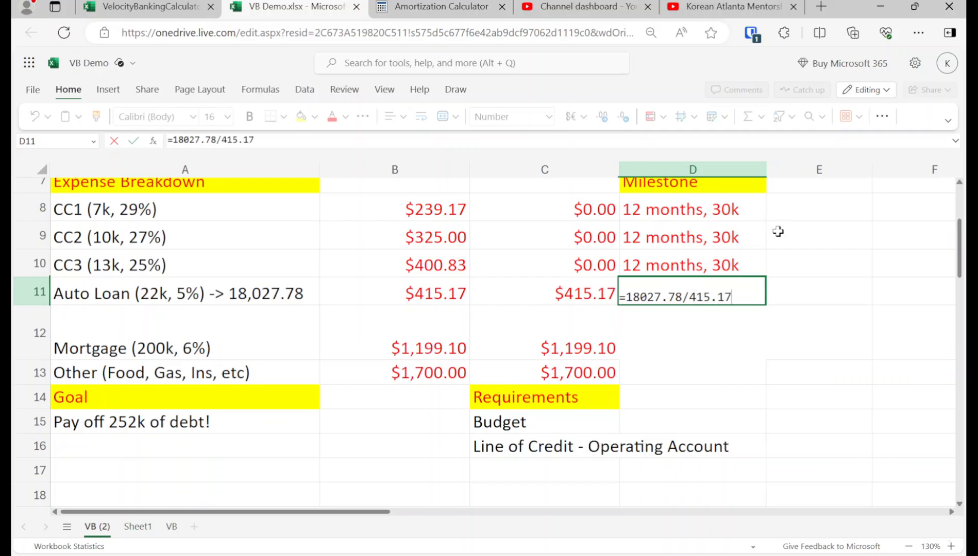
key(Return)
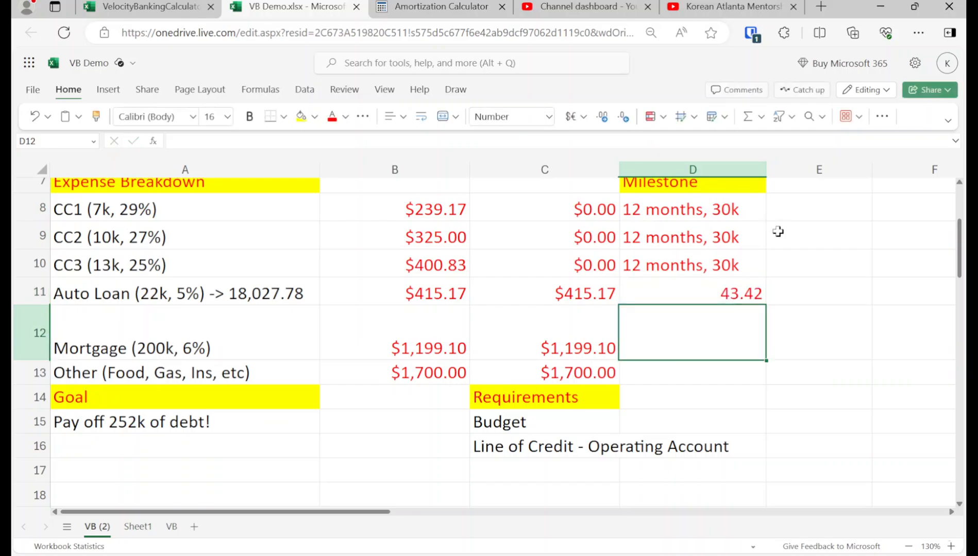
key(Up)
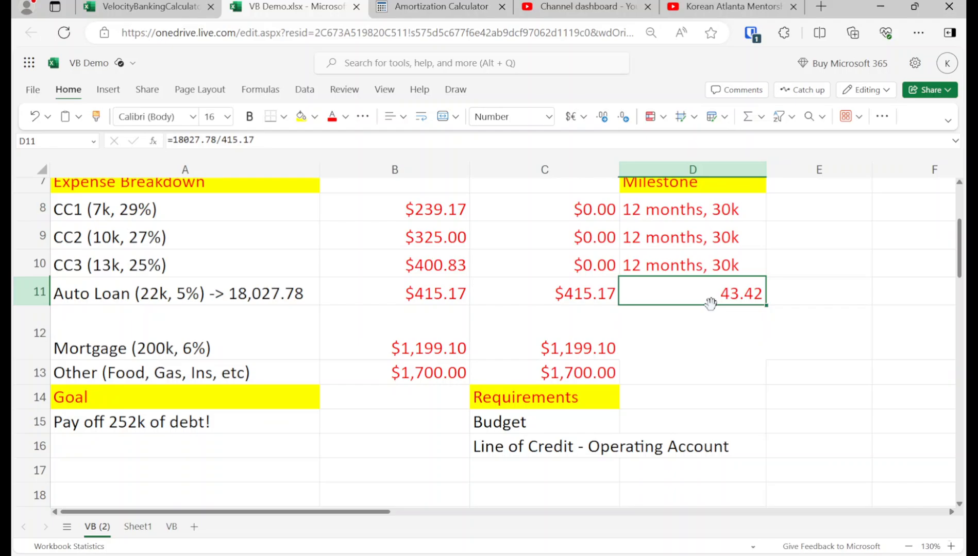
key(Delete)
Step: Copy the 18,027.78 balance from the Auto Loan label in A11
key(Left)
key(Left)
key(Left)
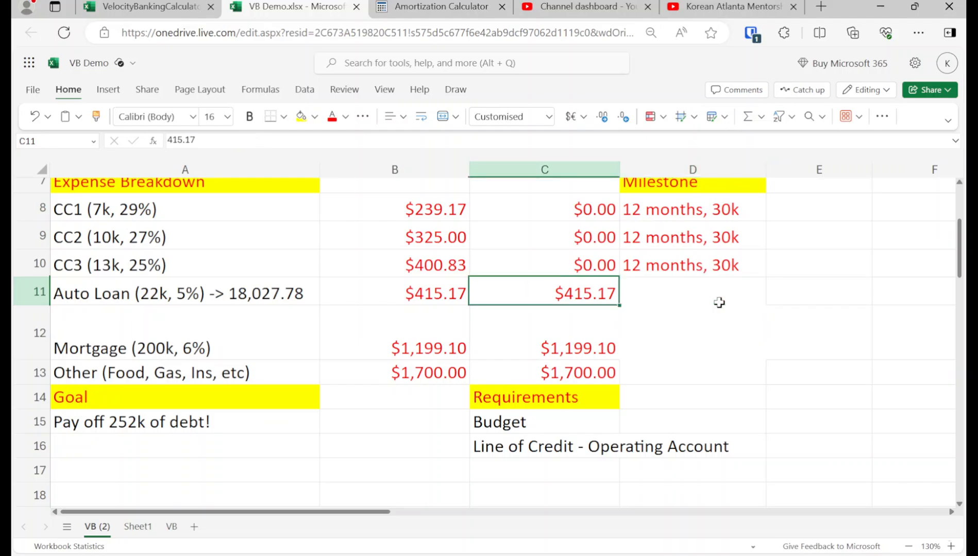
double_click(312, 297)
drag(306, 292, 227, 293)
key(ctrl+c)
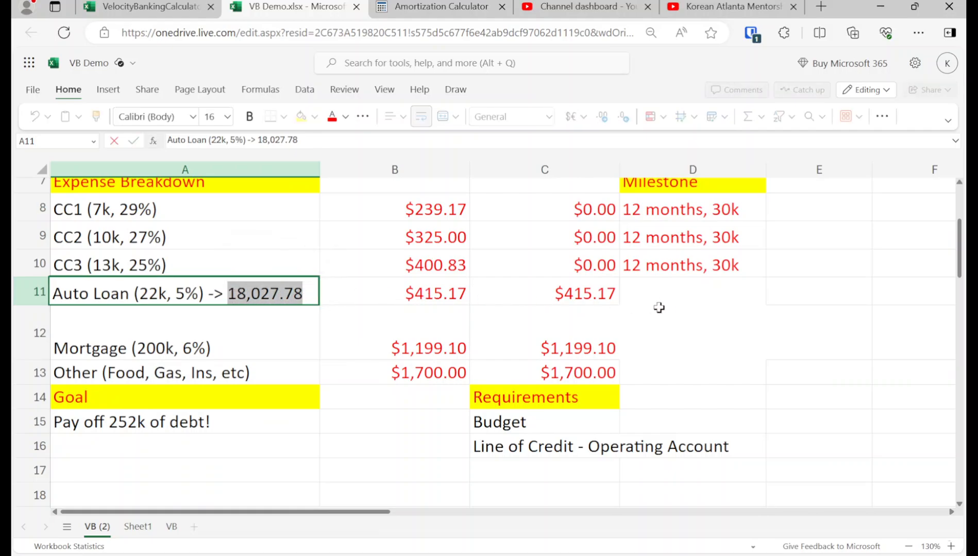
Step: Add 18027.78 to the month 12 balance formula in G14, making it =G13+H13-2685.73+18027.78
click(691, 307)
key(Right)
key(Right)
key(Right)
key(Down)
key(Down)
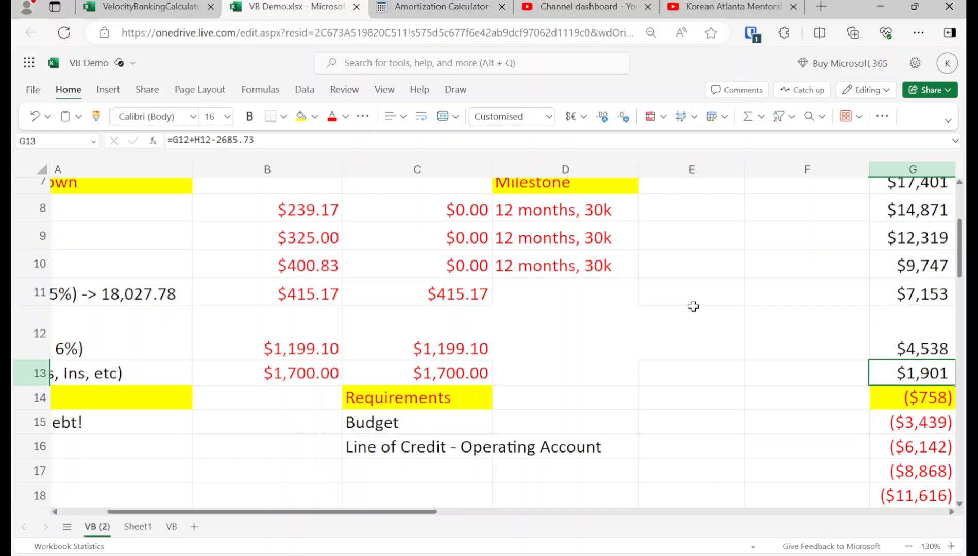
key(Right)
key(Left)
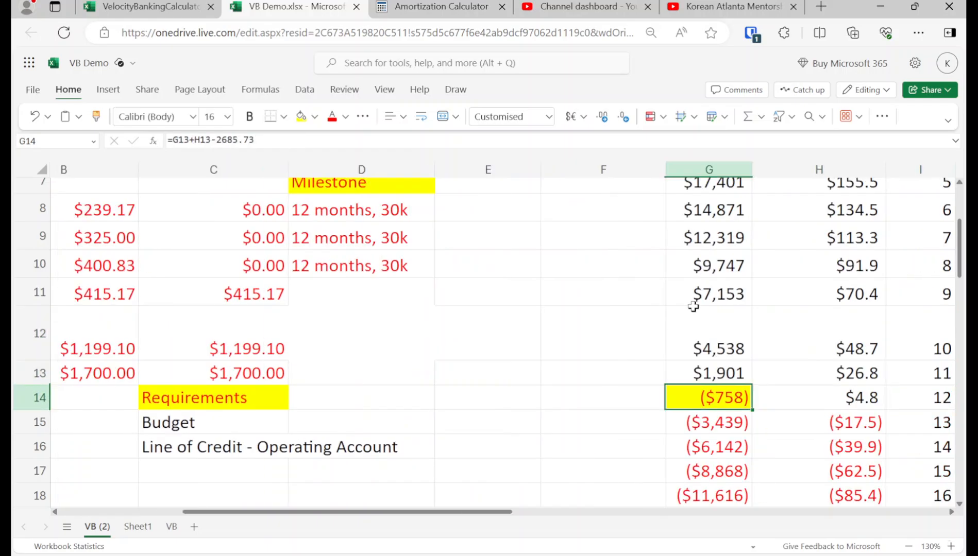
click(329, 141)
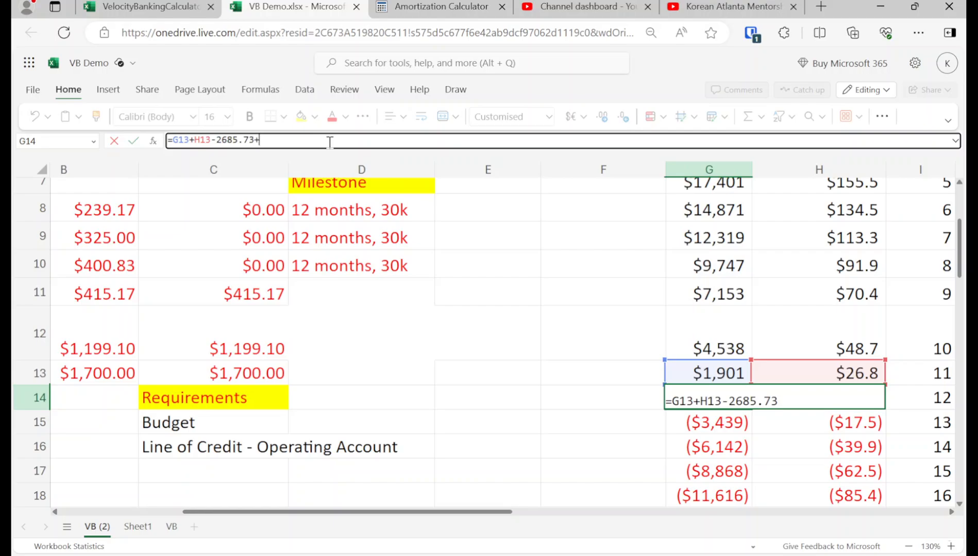
text(+)
key(ctrl+v)
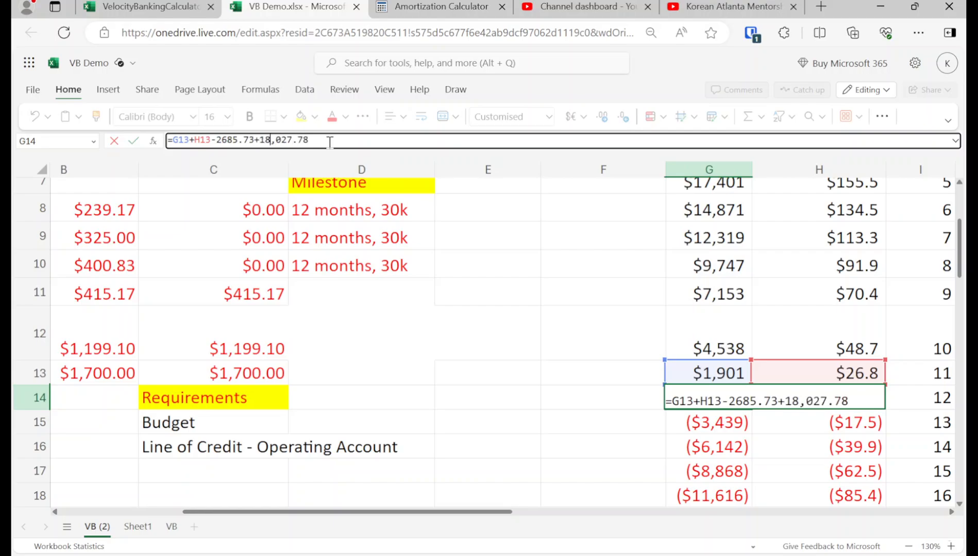
key(Delete)
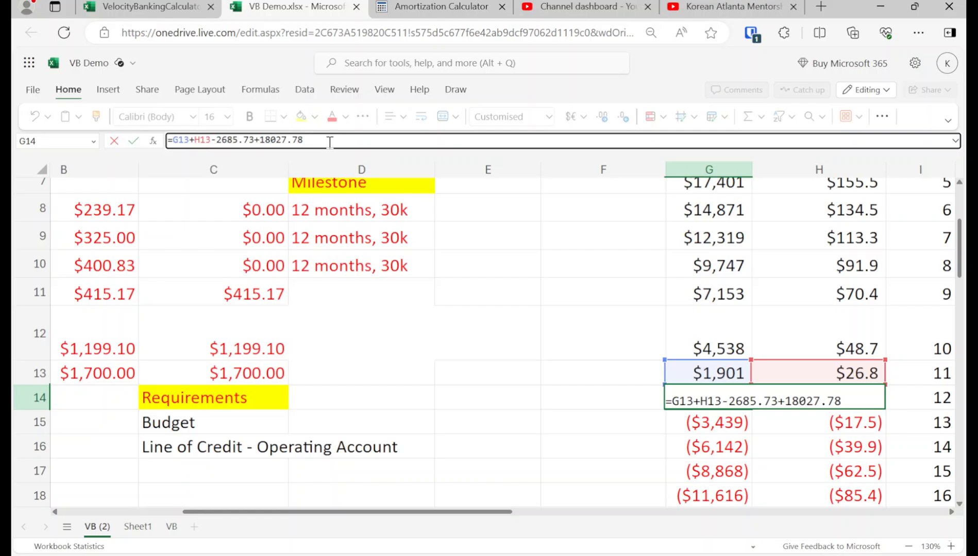
key(Return)
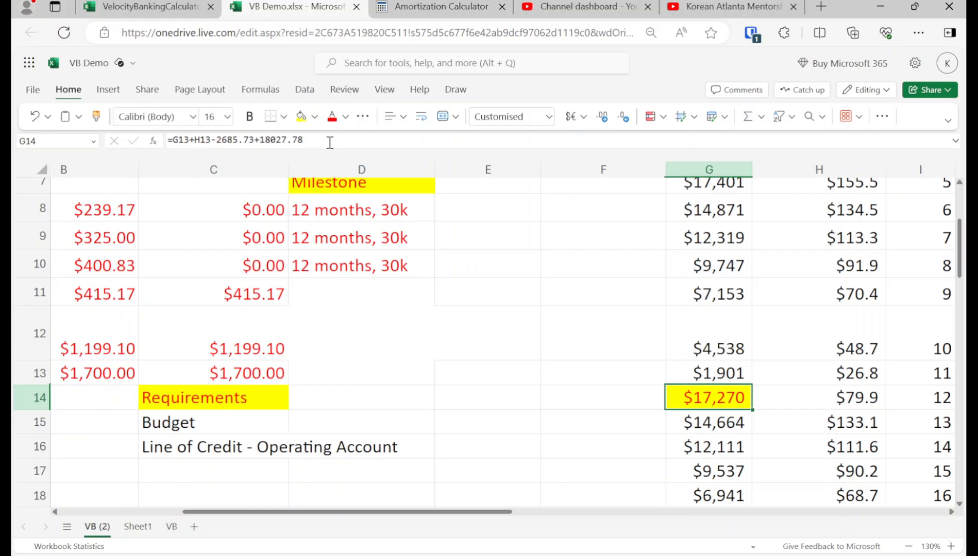
Step: Set the auto loan's Velocity Banking expense in C11 to 0
key(Up)
key(Left)
key(Left)
key(Left)
key(Left)
key(Left)
key(Left)
key(Up)
key(Up)
key(Up)
key(Up)
key(Up)
key(Up)
key(Up)
key(Up)
key(Up)
key(Up)
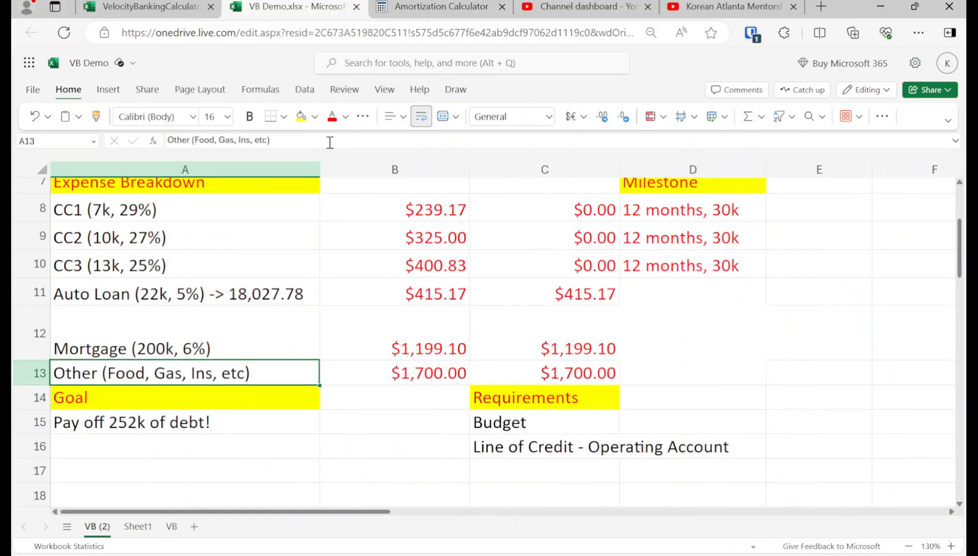
key(Up)
key(Up)
key(Up)
key(Right)
key(Down)
key(Down)
key(Down)
key(Down)
key(Down)
key(Down)
key(Down)
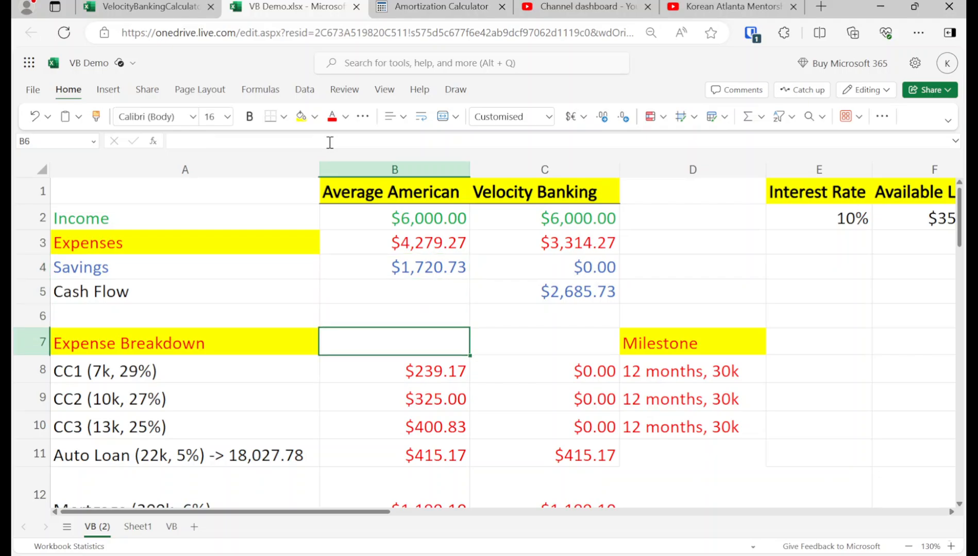
key(Right)
key(Down)
key(Down)
key(Down)
text(0)
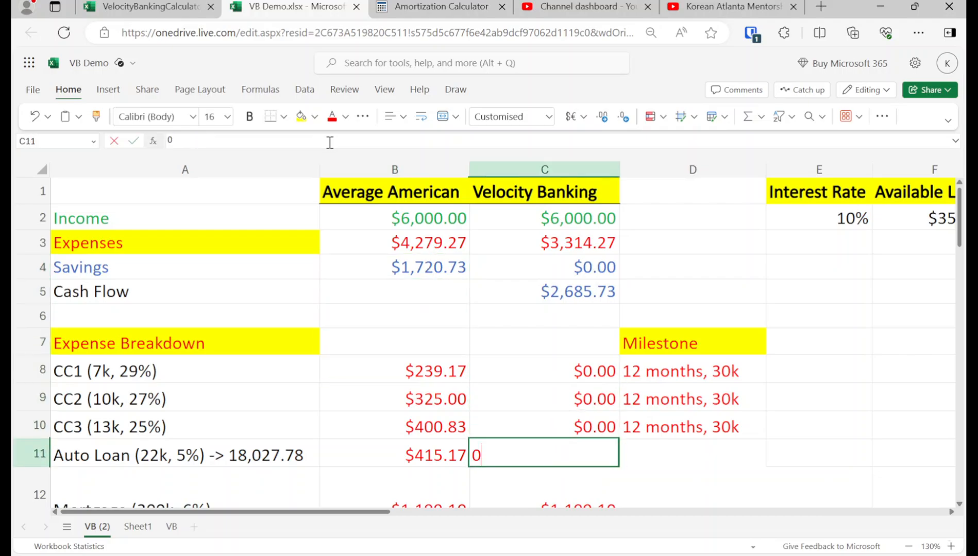
key(Return)
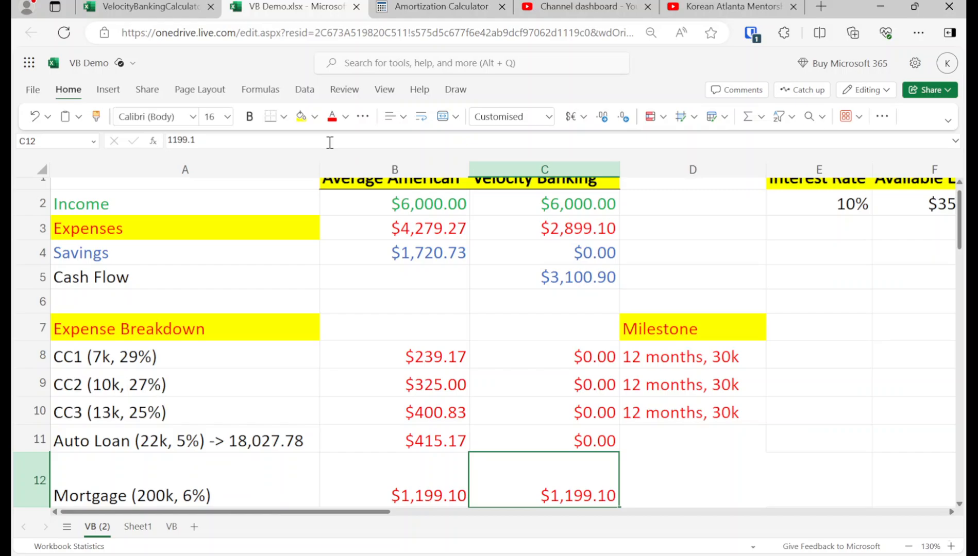
Step: Replace the 2685.73 cash flow in the month 13 balance formula in G15 with 3100.9
key(Right)
key(Right)
key(Right)
key(Right)
key(Right)
key(Right)
key(Down)
key(Down)
key(Down)
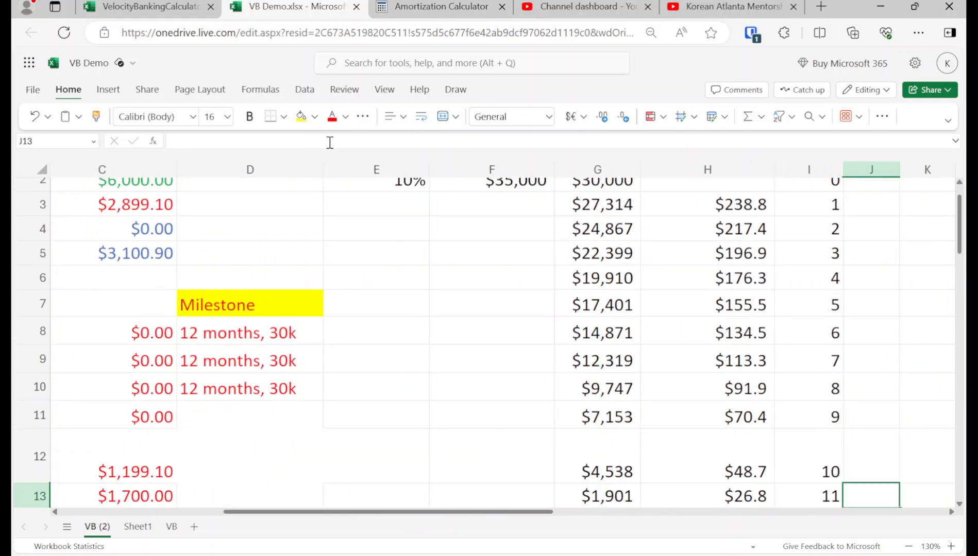
key(Left)
key(Left)
click(329, 143)
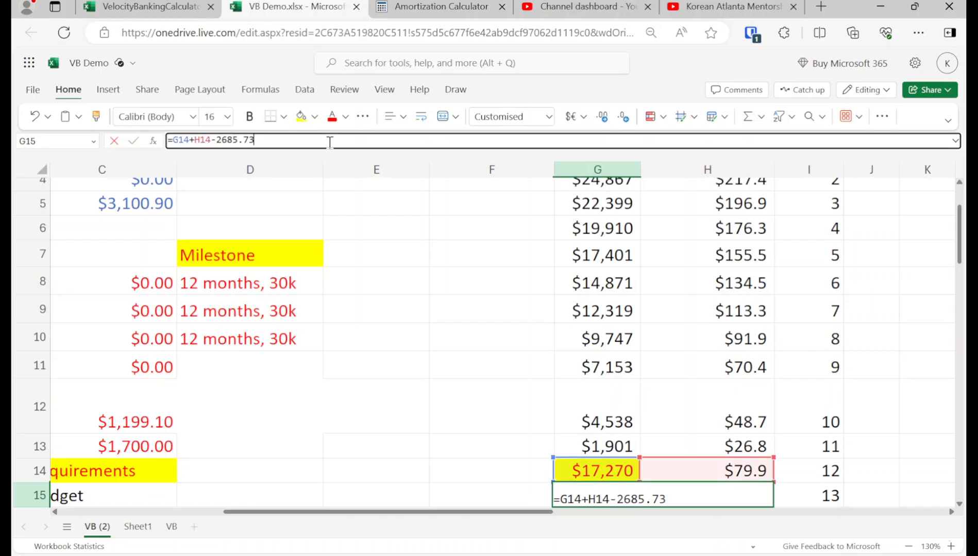
double_click(227, 140)
scroll(291, 308, up, 1)
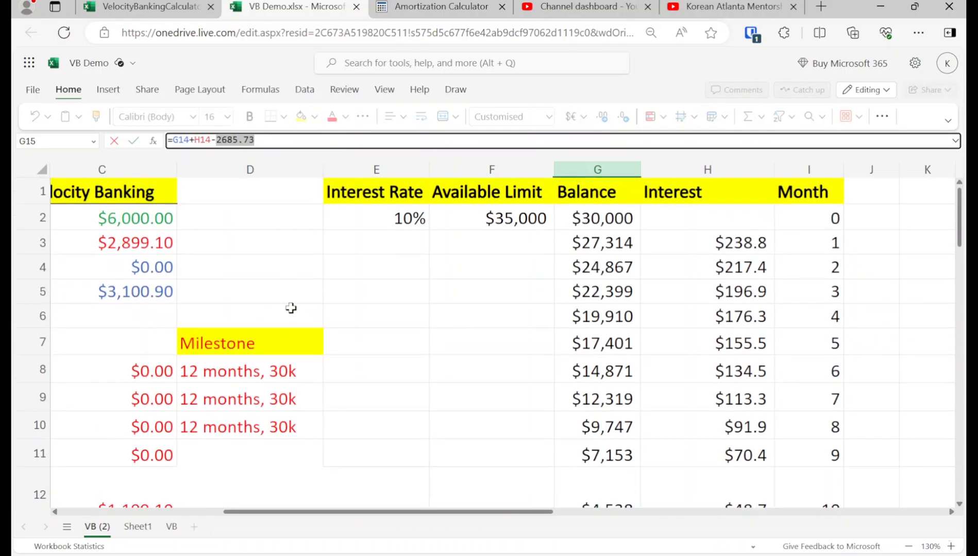
text(31)
text(9)
key(Return)
Step: Copy the month 13 balance formula from G15 down through G19
key(Up)
key(Down)
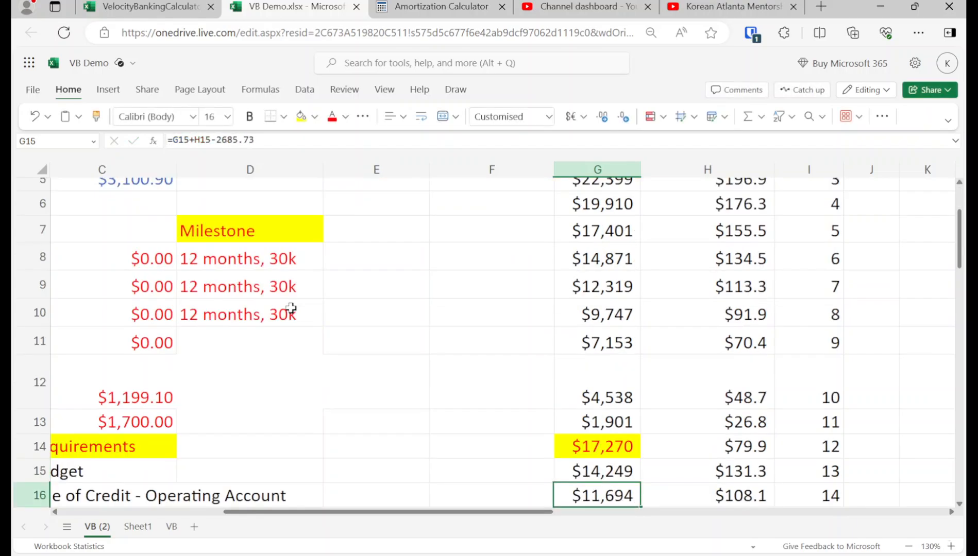
key(Up)
key(ctrl+c)
key(Down)
key(ctrl+v)
key(Down)
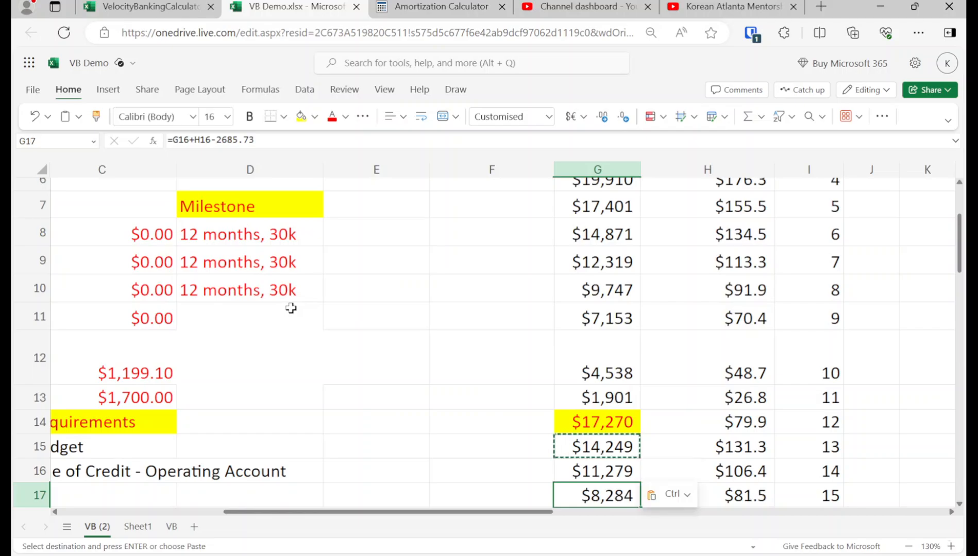
key(Up)
key(Down)
key(ctrl+v)
key(Down)
key(ctrl+v)
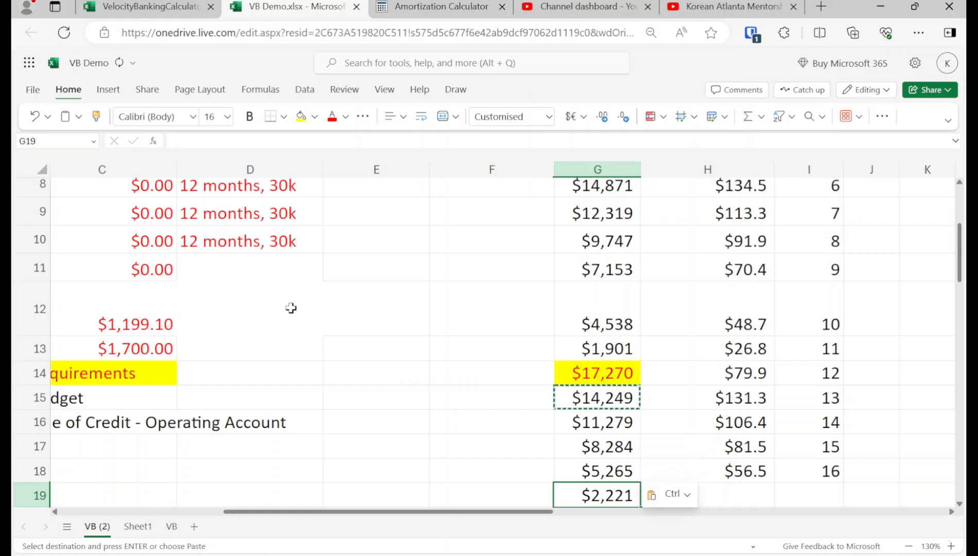
Step: Extend the Interest and Month columns to row 19, and copy the balance, interest and month of that row into row 20
key(Up)
key(Right)
key(shift+Right)
key(ctrl+c)
key(Down)
key(ctrl+v)
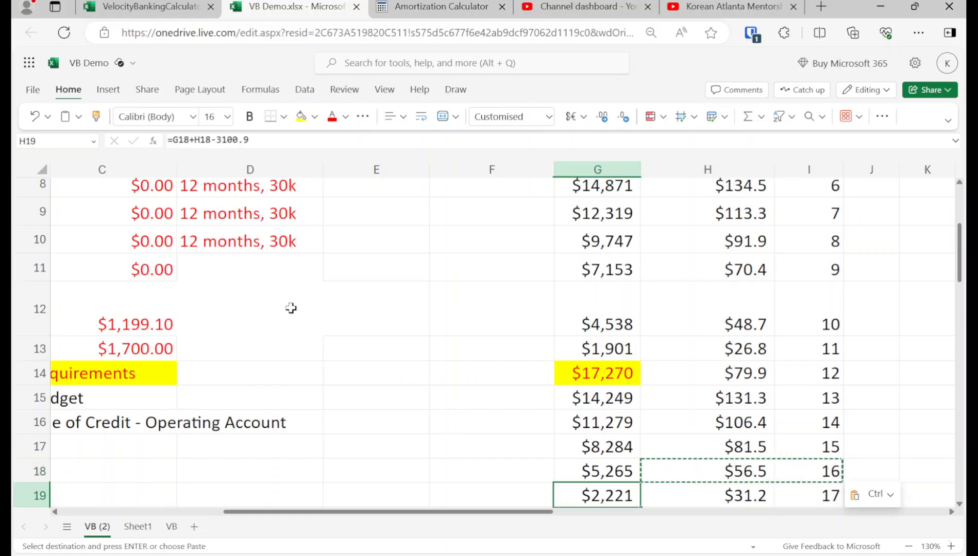
key(shift+Right)
key(shift+Right)
key(ctrl+c)
key(Down)
key(ctrl+v)
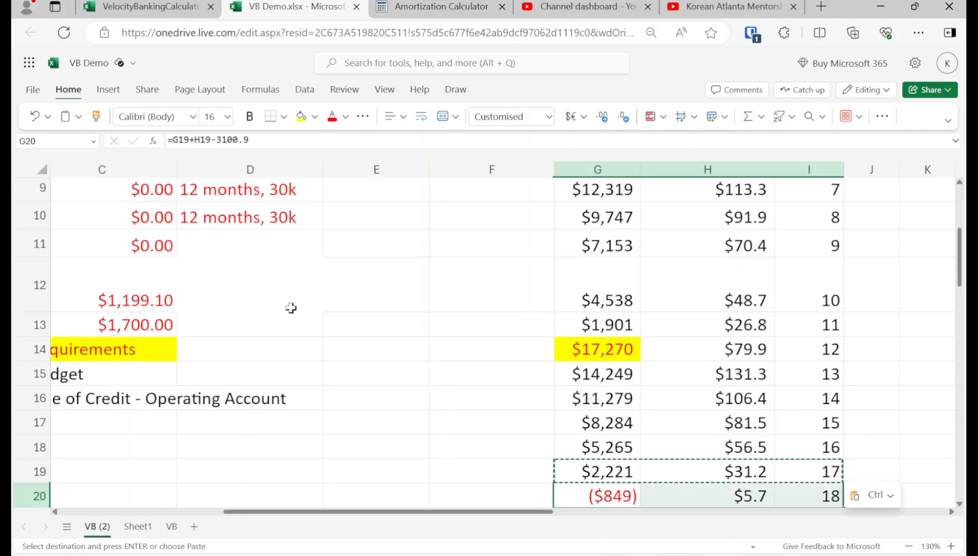
Step: Highlight the month 18 balance in G20 with a yellow fill
key(Up)
key(Up)
key(Up)
key(Up)
key(Up)
key(Down)
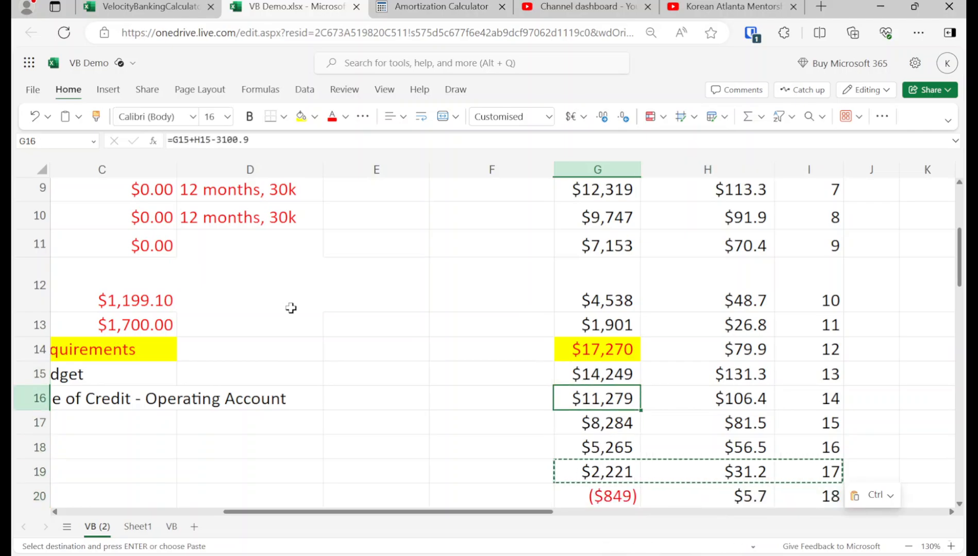
key(Up)
key(Up)
key(Down)
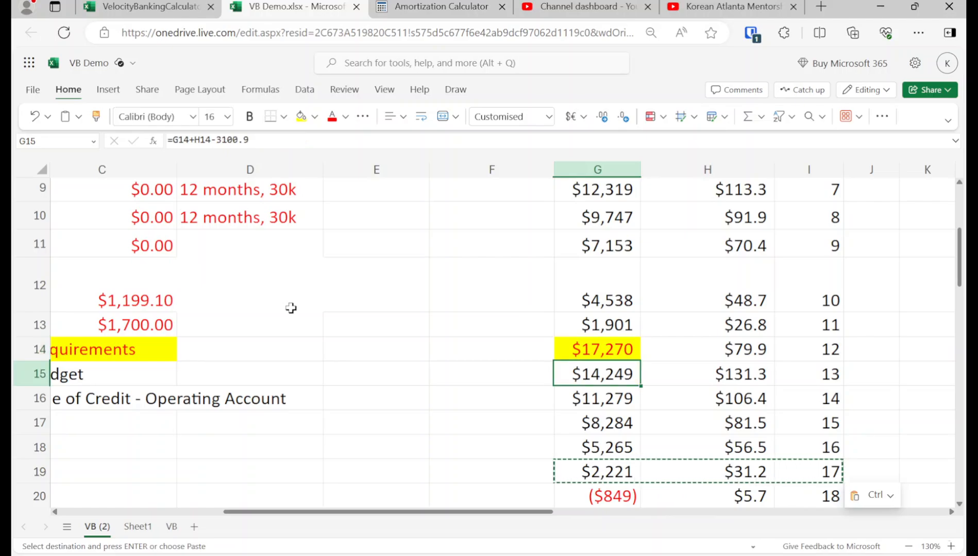
key(Down)
key(Down)
key(Down)
key(Down)
key(Down)
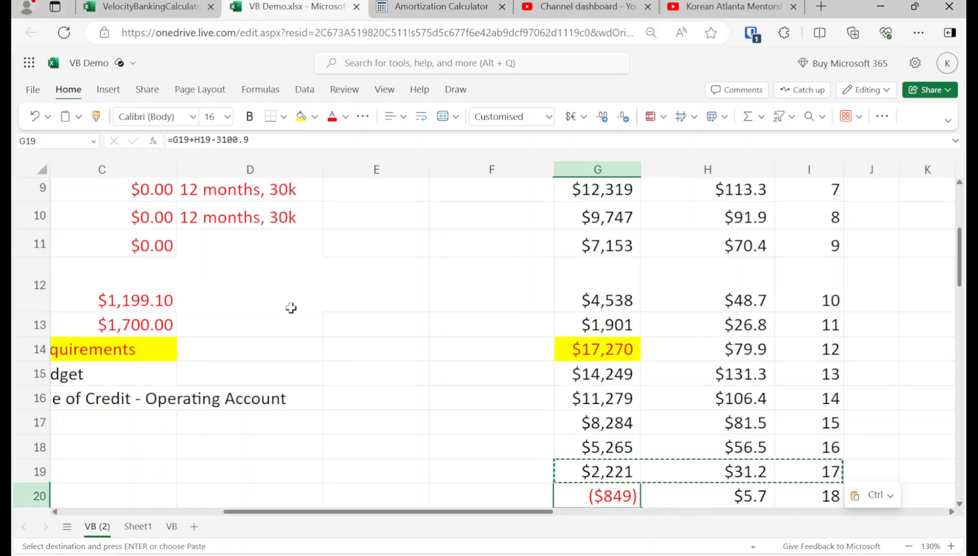
click(303, 122)
Step: Enter "18 months, 52k" as the auto loan's milestone in D11
click(237, 241)
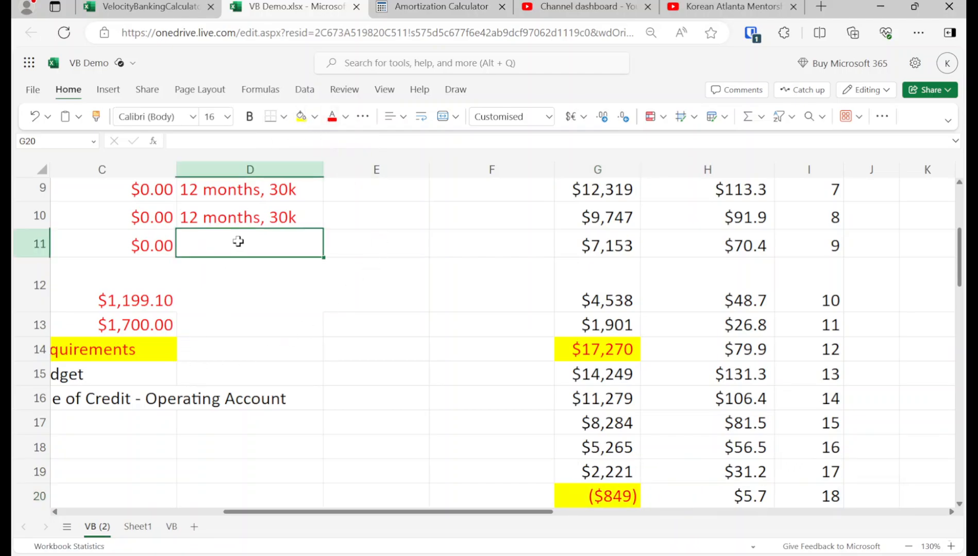
key(Left)
key(Left)
key(Left)
key(Up)
key(Up)
key(Right)
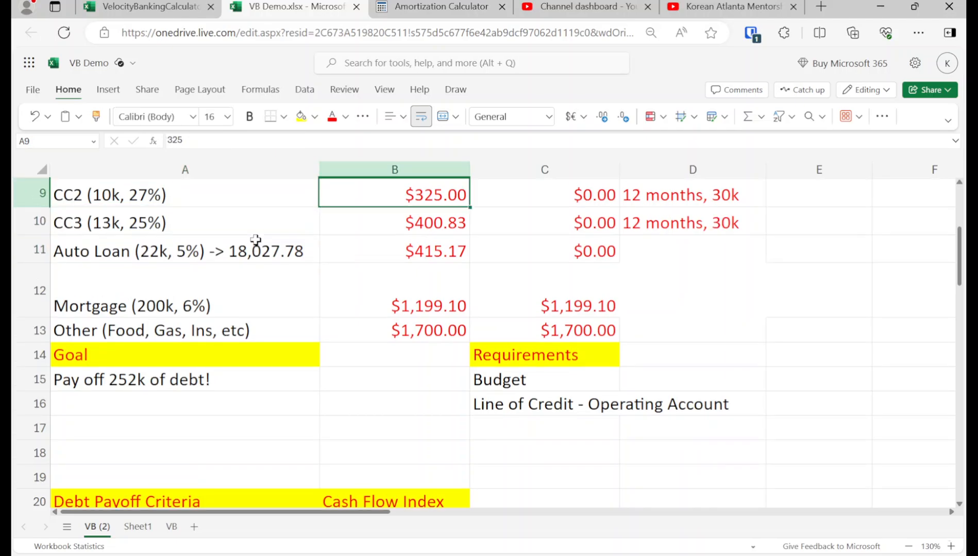
key(Right)
key(Right)
key(Down)
key(Down)
text(18 mo)
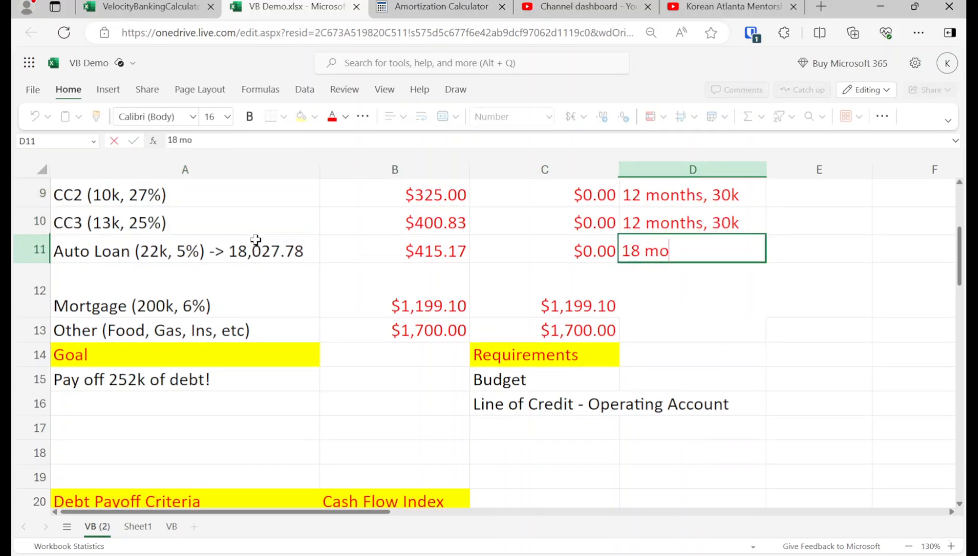
text(nths, 52k)
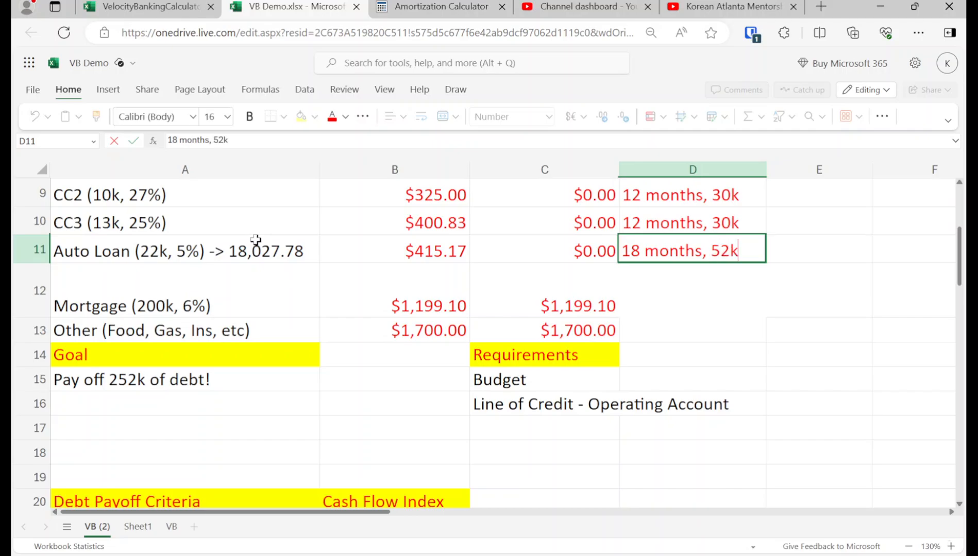
key(Return)
Step: Remove "-> 18,027.78" from the Auto Loan label in A11 and append "->" to the Mortgage label in A12
key(Left)
key(Left)
key(Left)
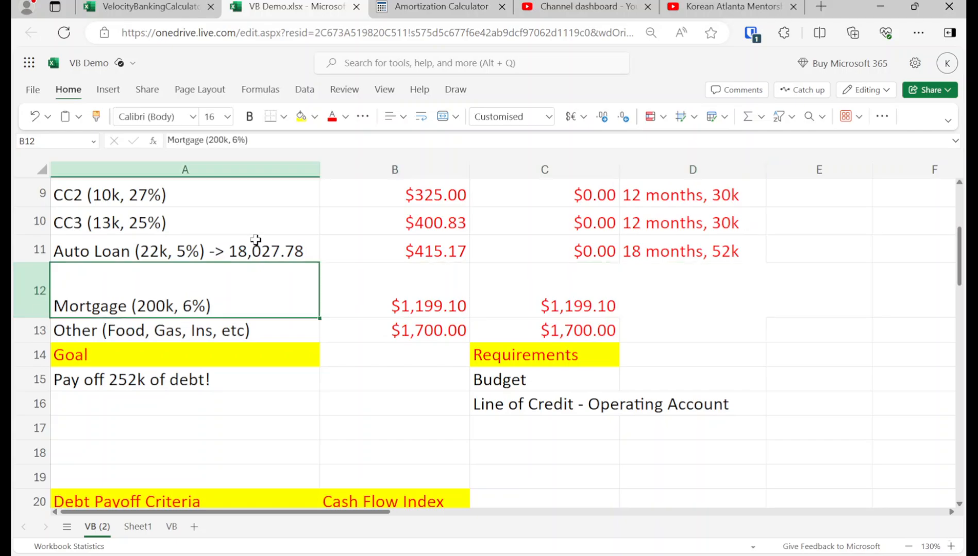
key(Up)
key(Up)
key(Up)
key(Up)
key(Up)
key(Up)
key(Up)
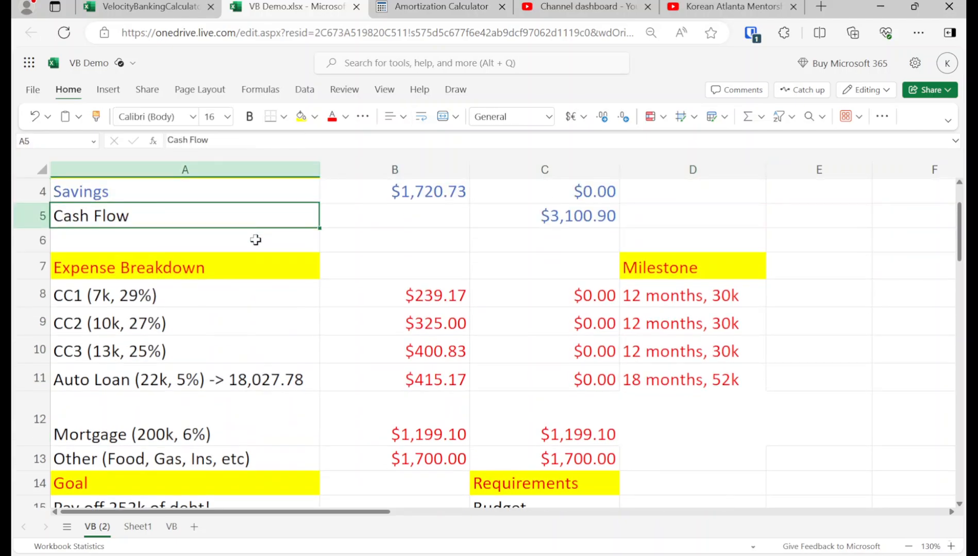
key(Down)
key(Down)
key(Down)
key(Down)
key(Down)
key(Down)
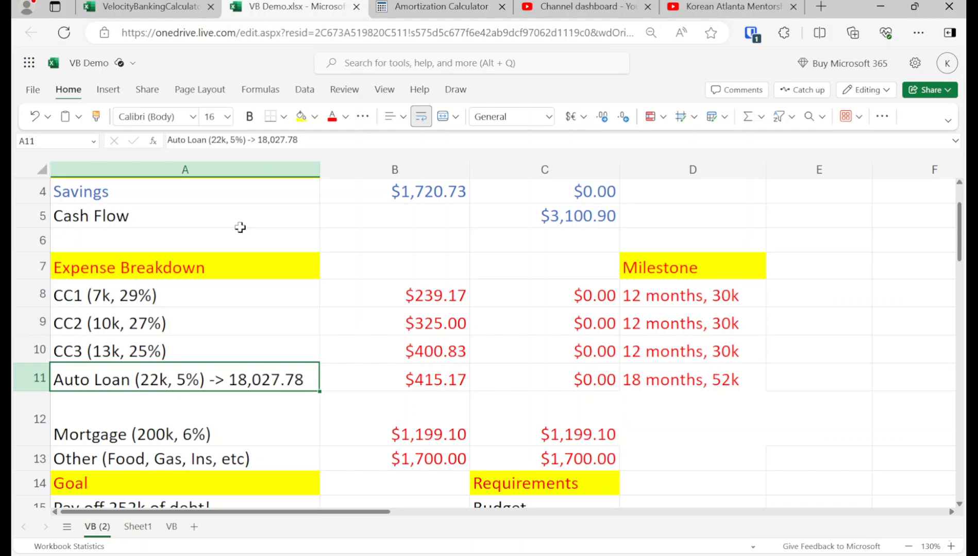
double_click(247, 381)
drag(214, 379, 323, 379)
key(BackSpace)
key(BackSpace)
key(BackSpace)
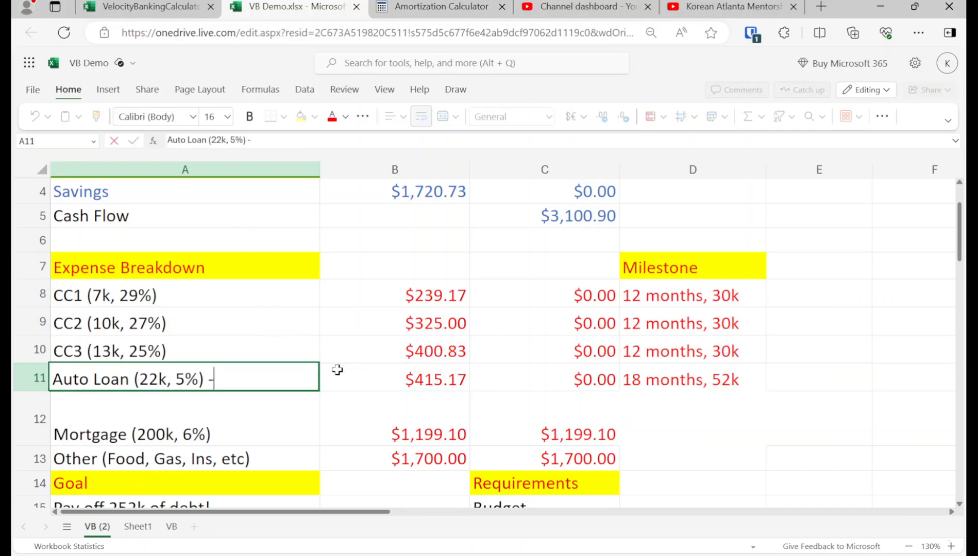
key(Return)
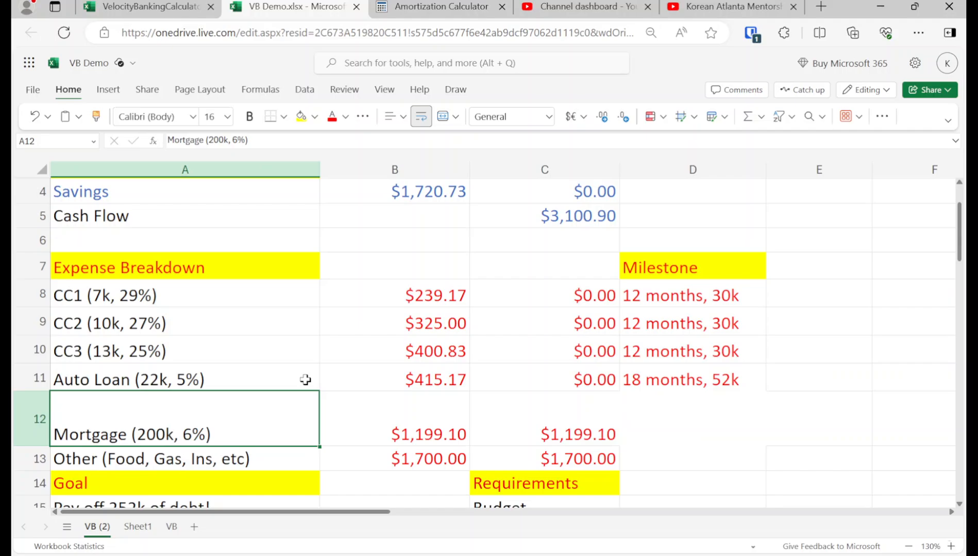
double_click(272, 435)
text(->)
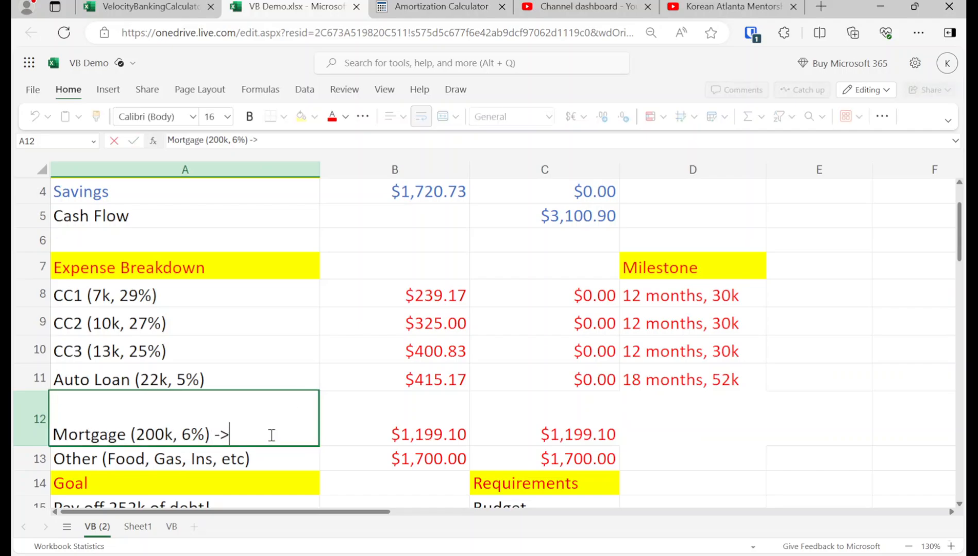
Step: Switch to the Amortization Calculator page and calculate a $200,000 loan over 30 years at 6% interest
click(436, 6)
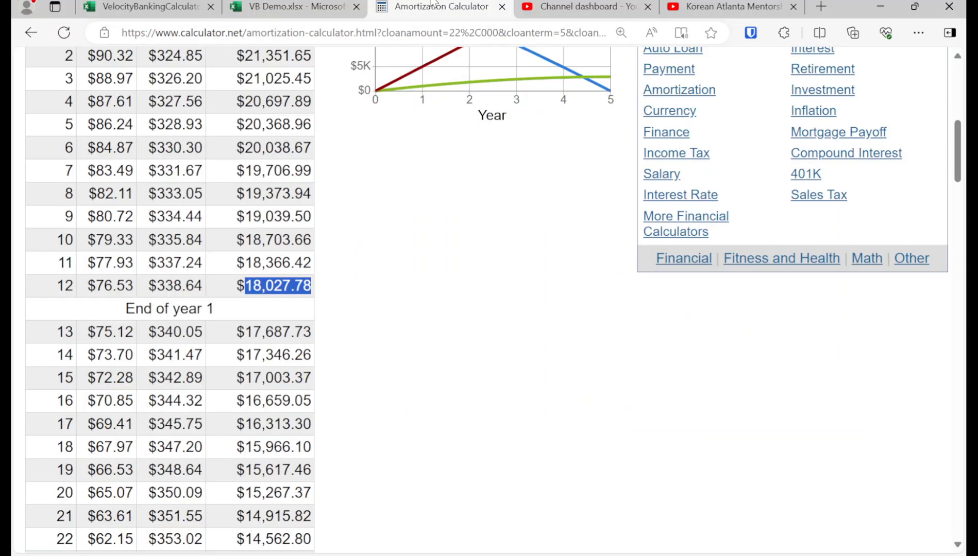
scroll(219, 228, up, 8)
double_click(213, 193)
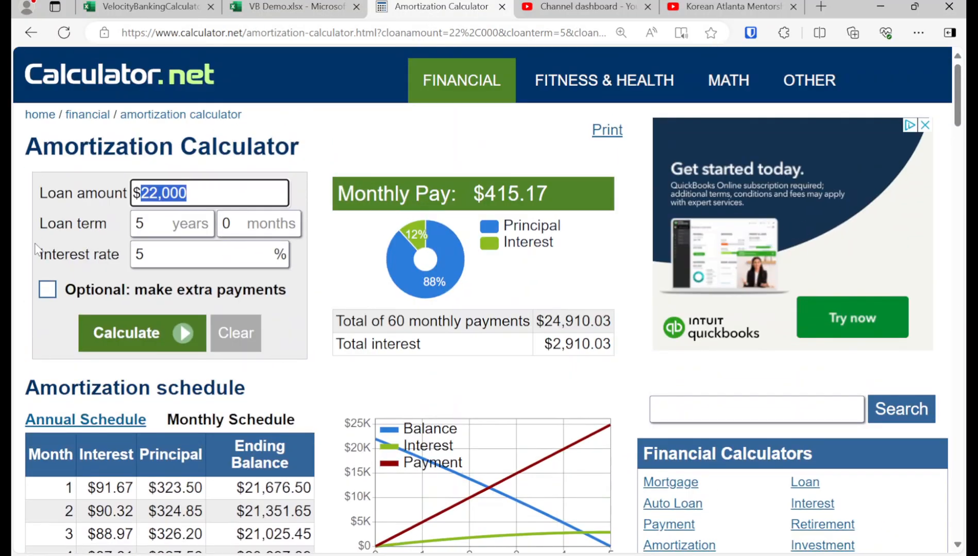
text(200000)
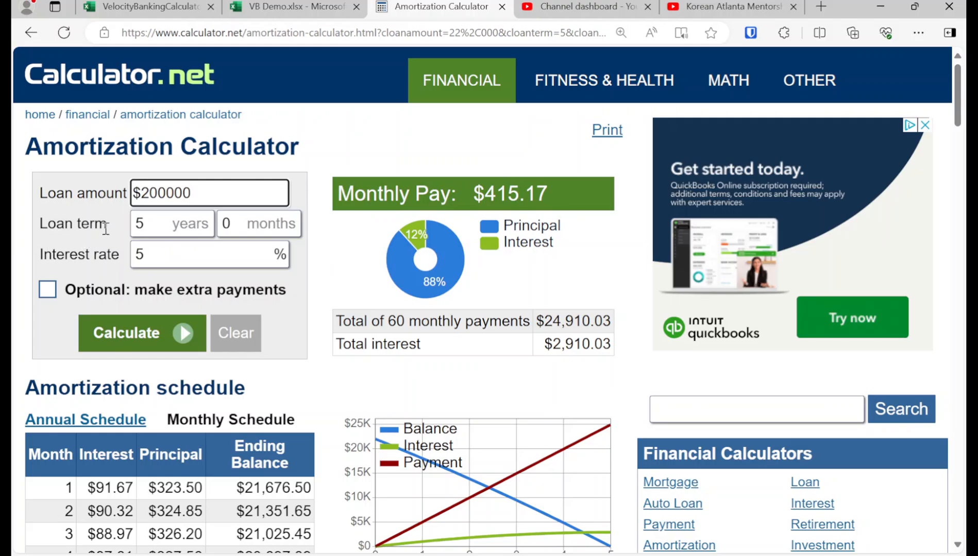
double_click(154, 229)
text(30)
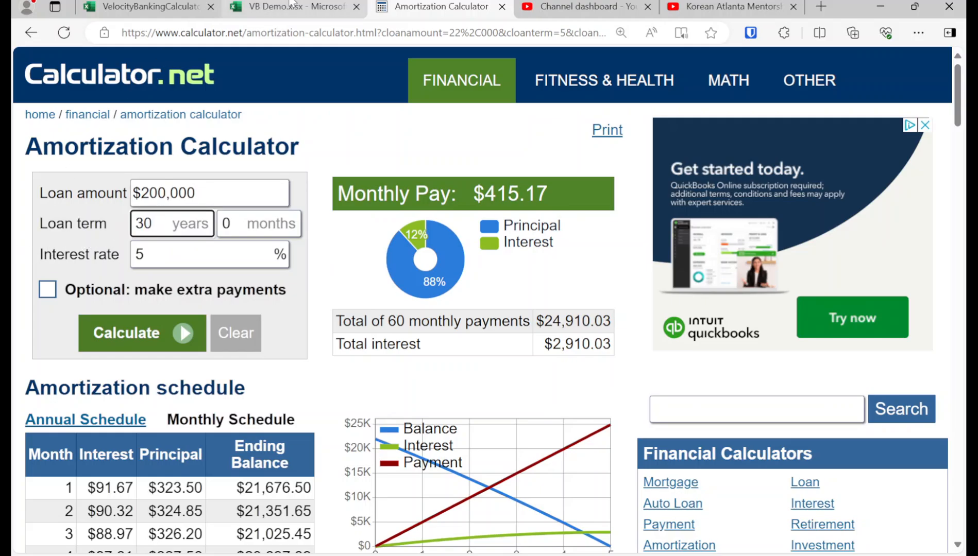
click(292, 4)
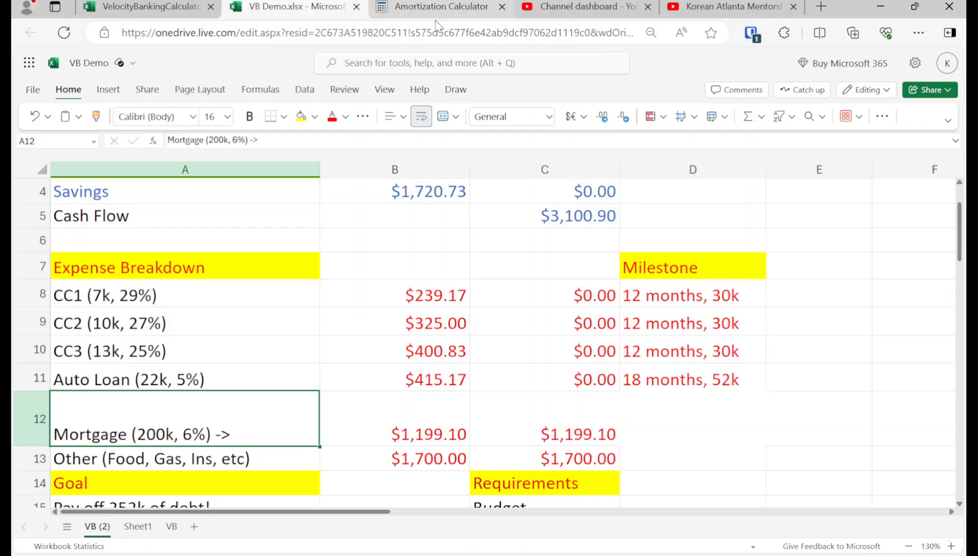
click(435, 7)
double_click(177, 260)
text(6)
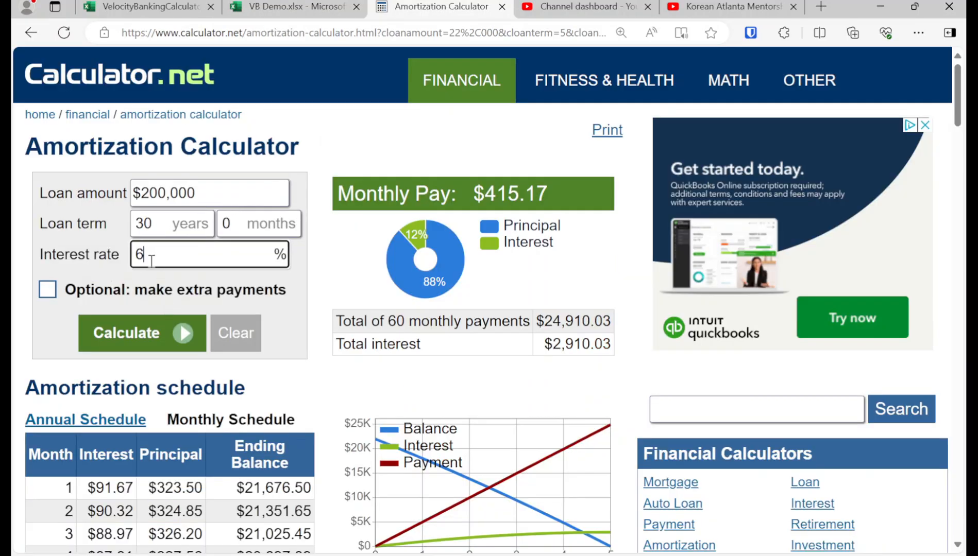
click(169, 332)
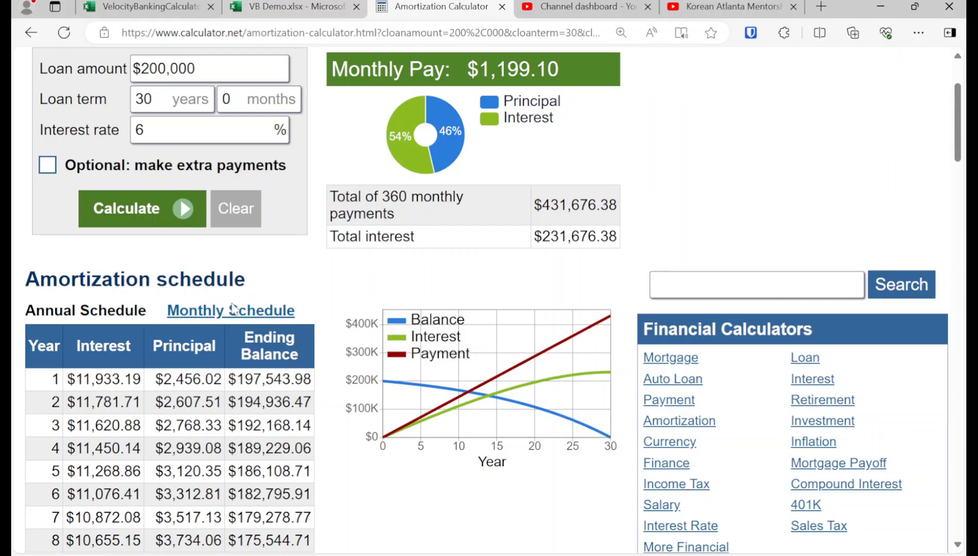
Step: Display the monthly amortization schedule and copy the ending balance of month 18
click(233, 309)
click(270, 7)
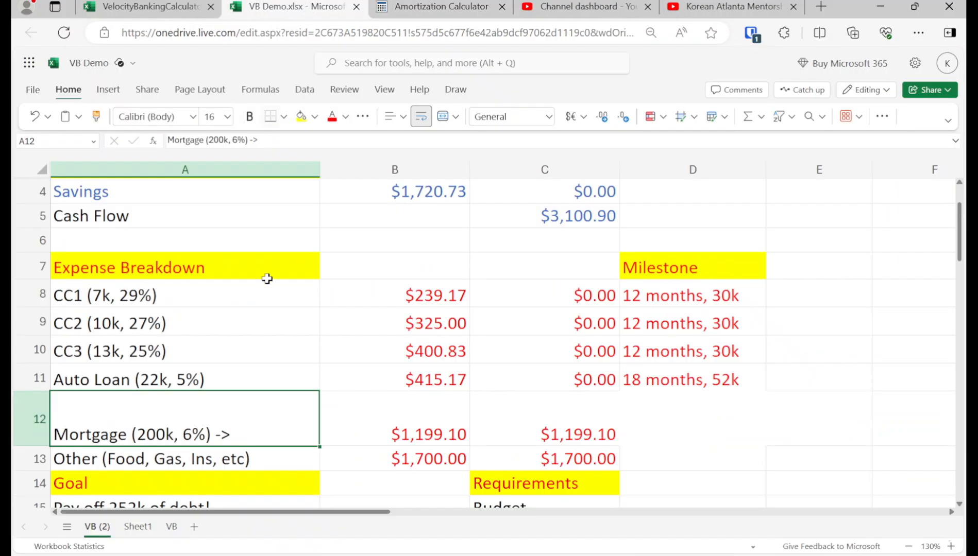
click(440, 8)
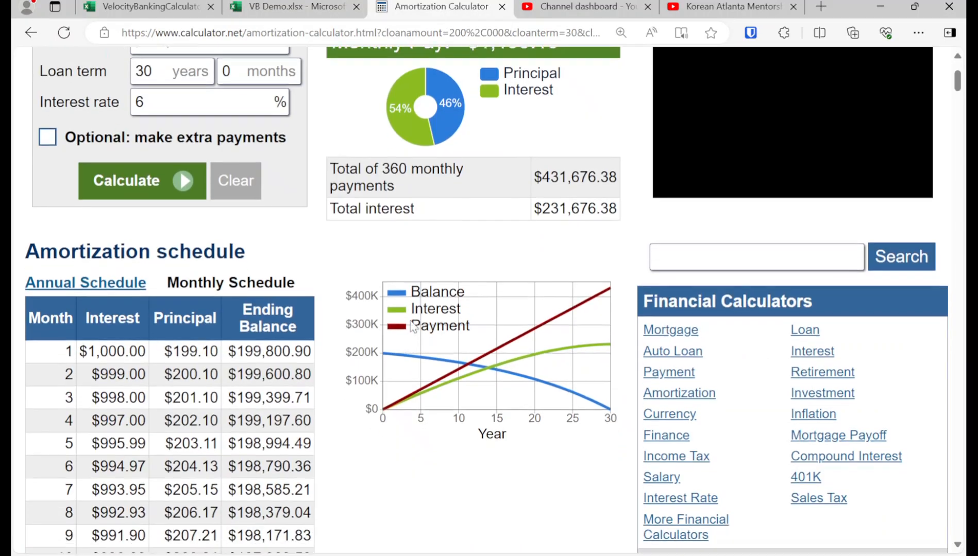
scroll(412, 328, down, 15)
scroll(225, 310, up, 5)
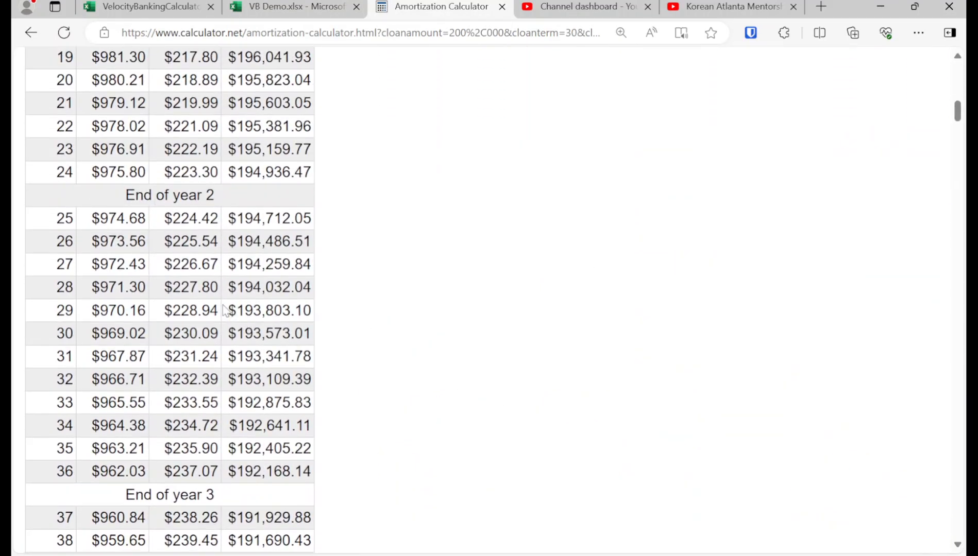
scroll(225, 310, up, 3)
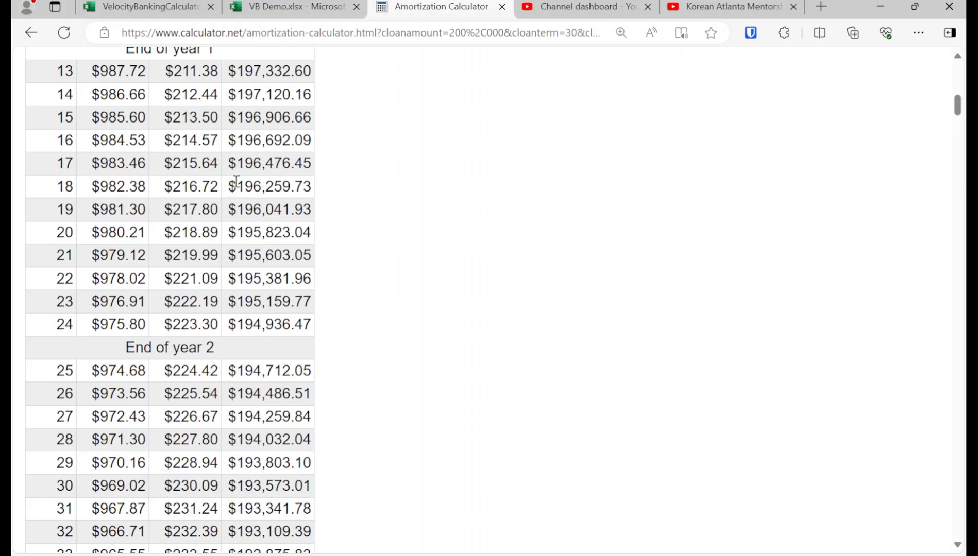
drag(236, 184, 313, 185)
key(ctrl+c)
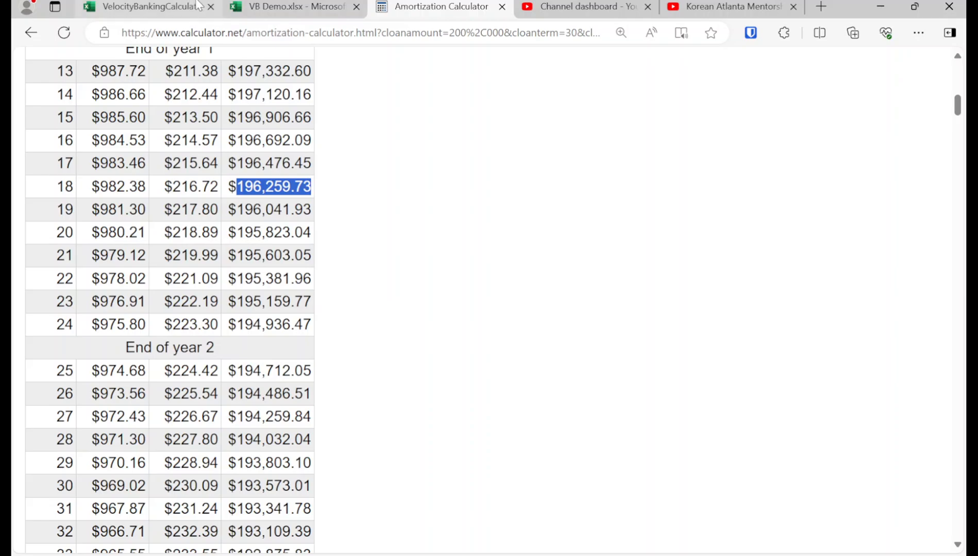
Step: Switch back to the VB Demo workbook and append the copied balance 196,259.73 to the Mortgage label in A12
scroll(228, 296, up, 1)
scroll(228, 295, up, 5)
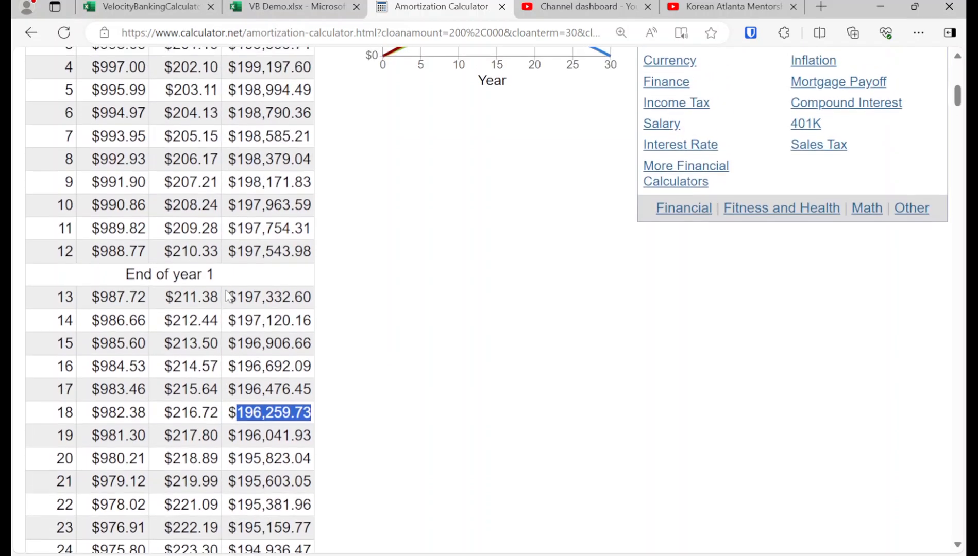
scroll(225, 292, down, 1)
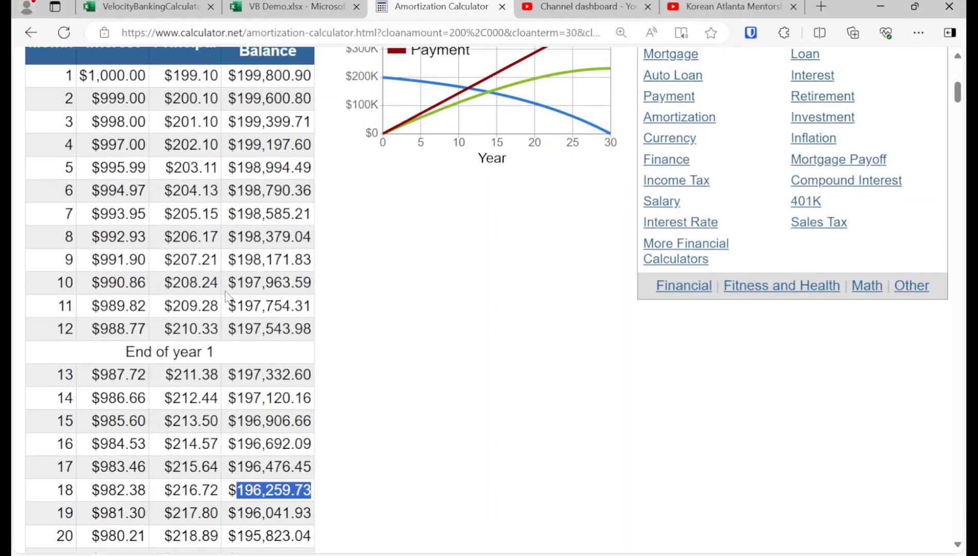
click(289, 6)
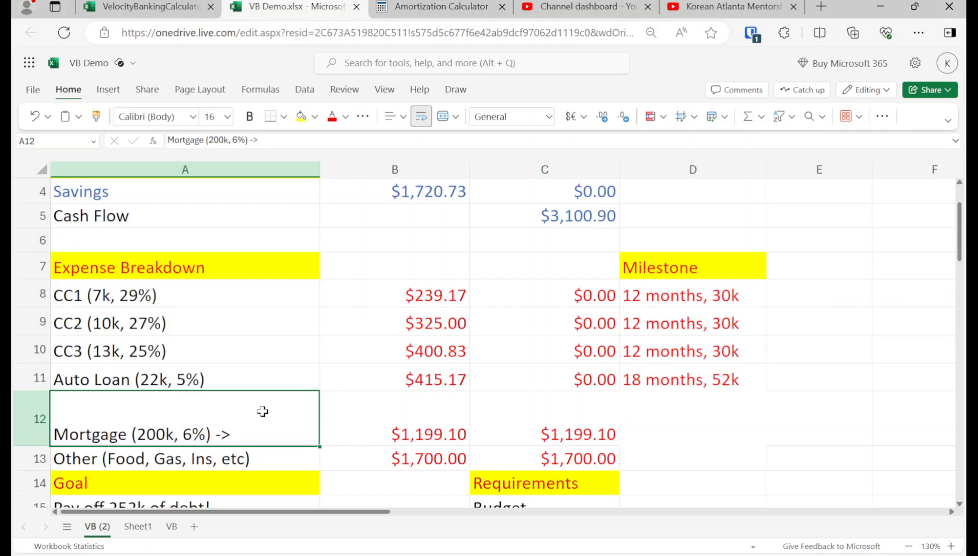
double_click(275, 434)
key(ctrl+v)
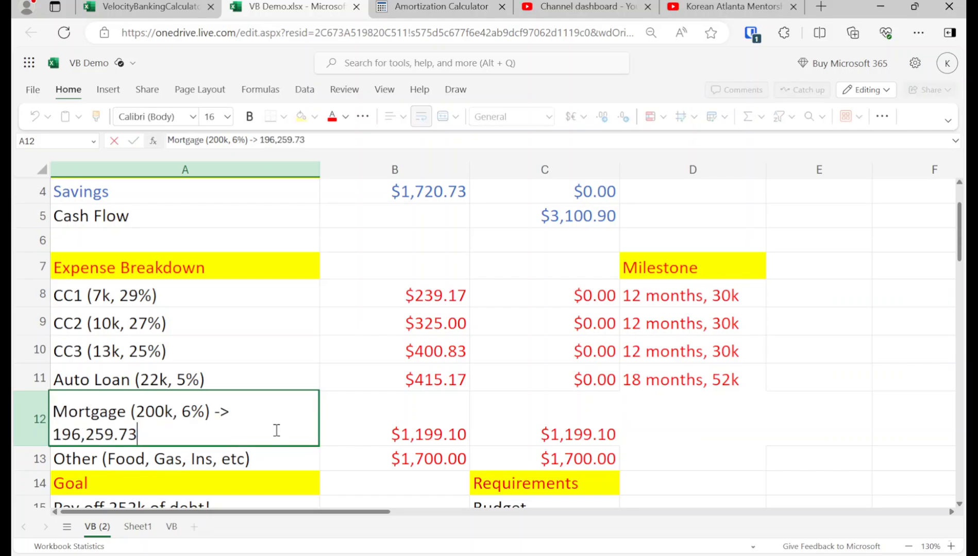
key(Return)
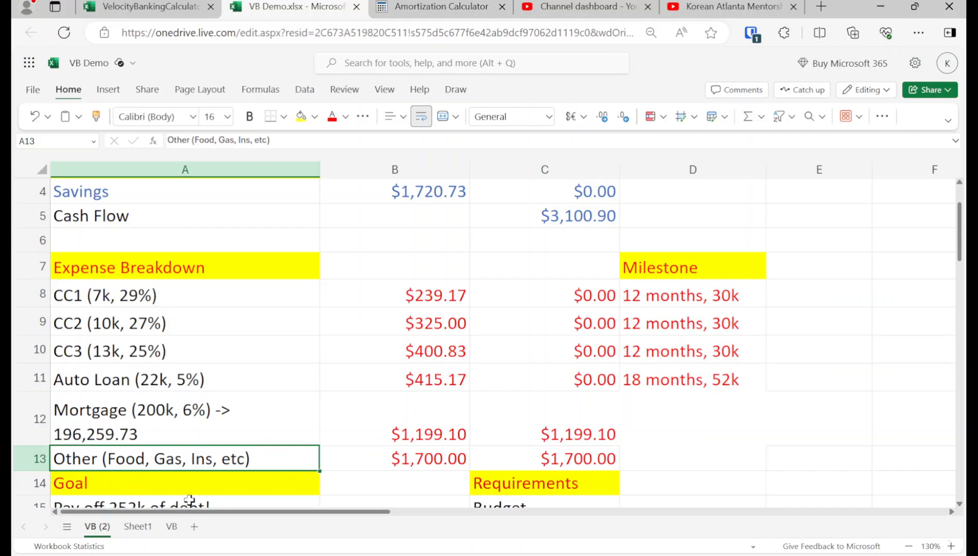
Step: Review the line of credit balance table, the expense breakdown and the milestones on the VB (2) sheet
drag(189, 516, 395, 471)
scroll(386, 455, up, 2)
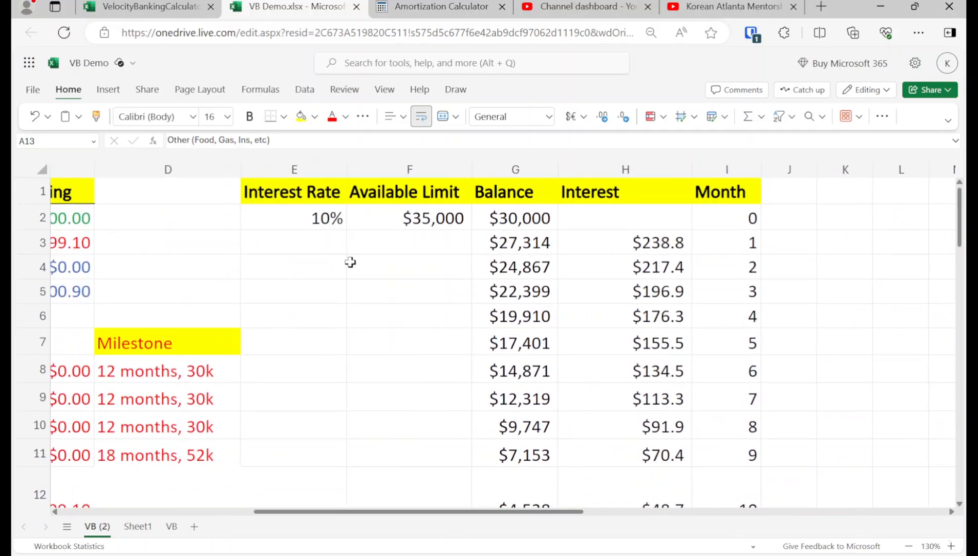
click(336, 507)
drag(336, 509, 164, 516)
click(232, 338)
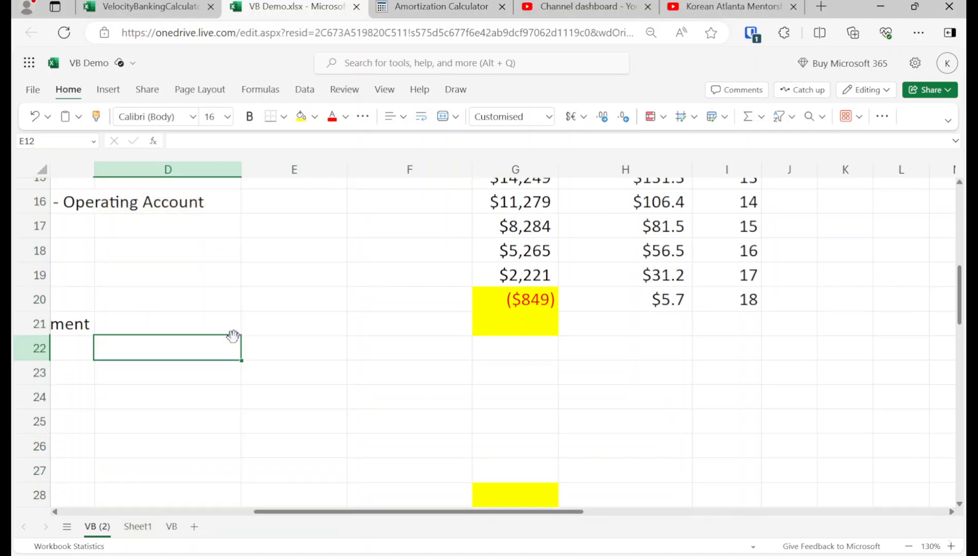
scroll(222, 505, left, 5)
scroll(196, 474, up, 5)
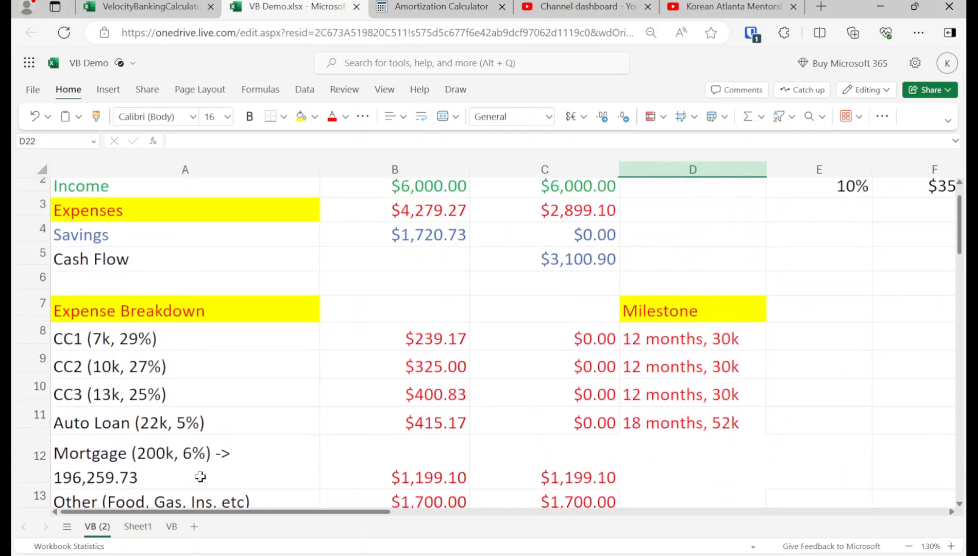
scroll(197, 475, down, 2)
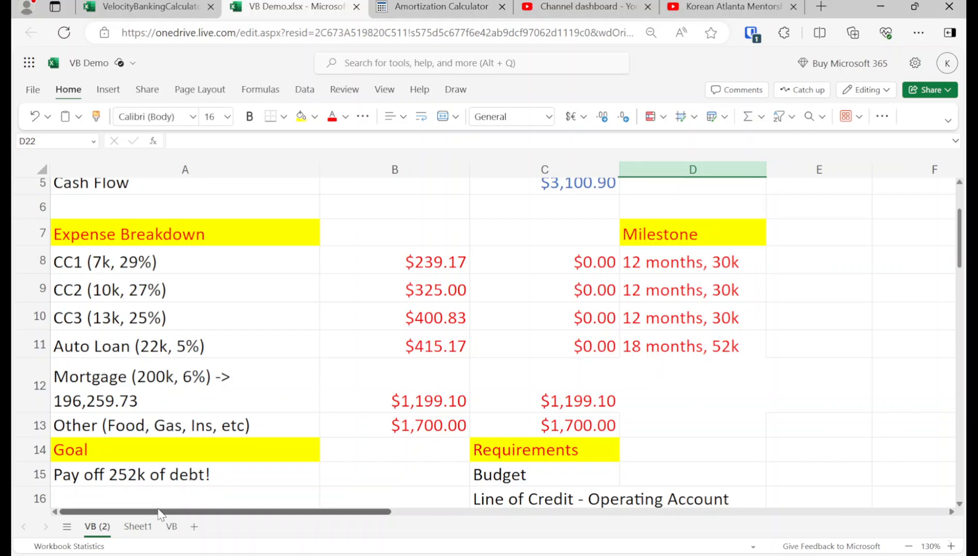
mouse_move(158, 513)
mouse_down()
mouse_move(192, 513)
mouse_move(157, 513)
mouse_up()
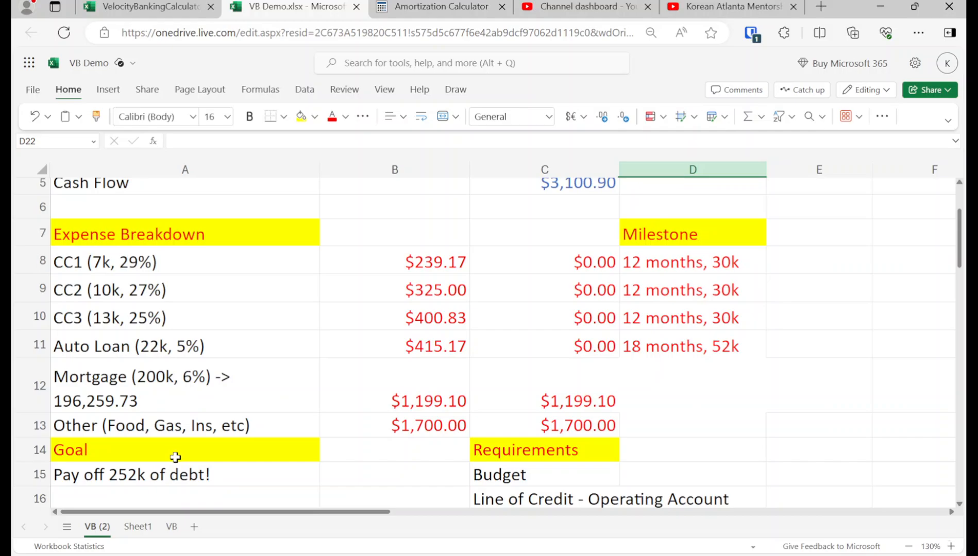
scroll(175, 459, up, 1)
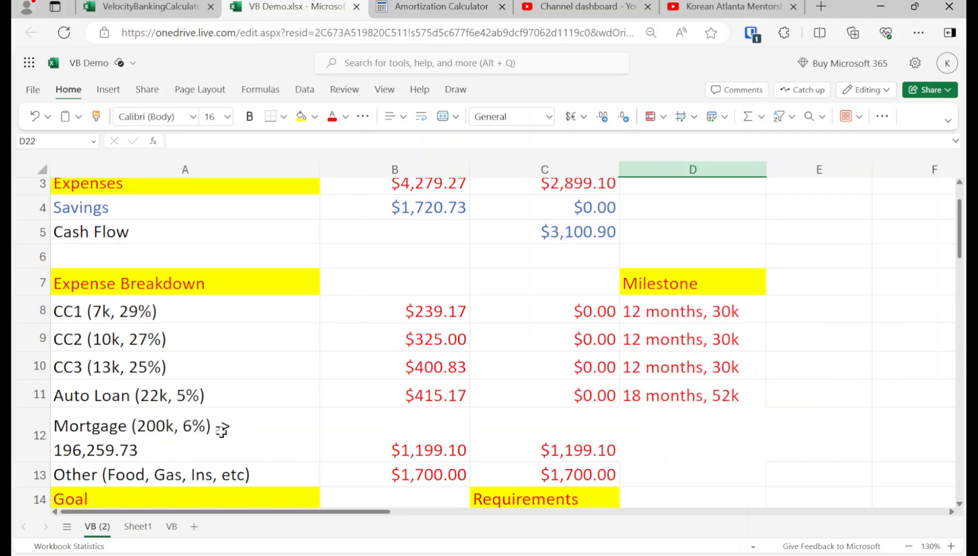
Step: Switch to the VelocityBankingCalculator workbook and look over the input and results sections of its Calculator sheet
click(170, 6)
scroll(309, 319, down, 5)
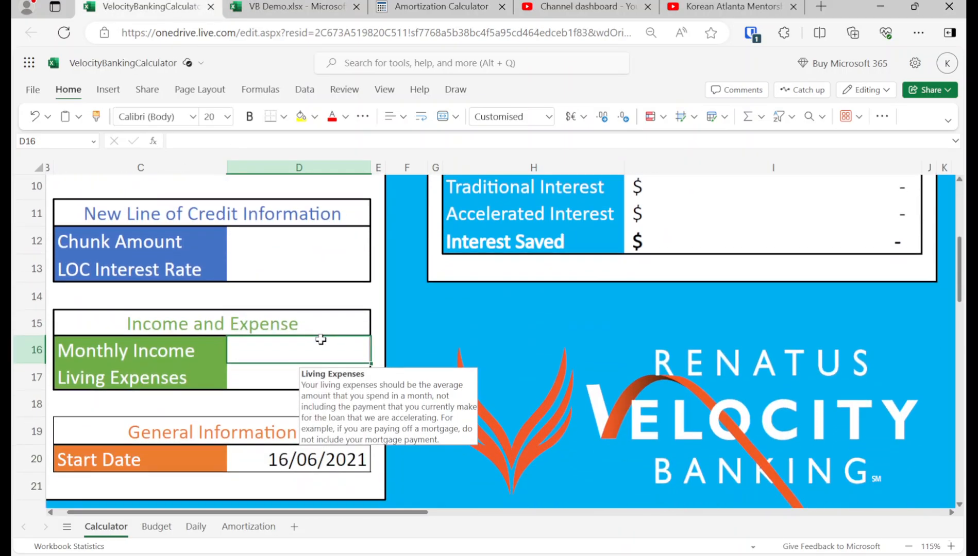
click(503, 268)
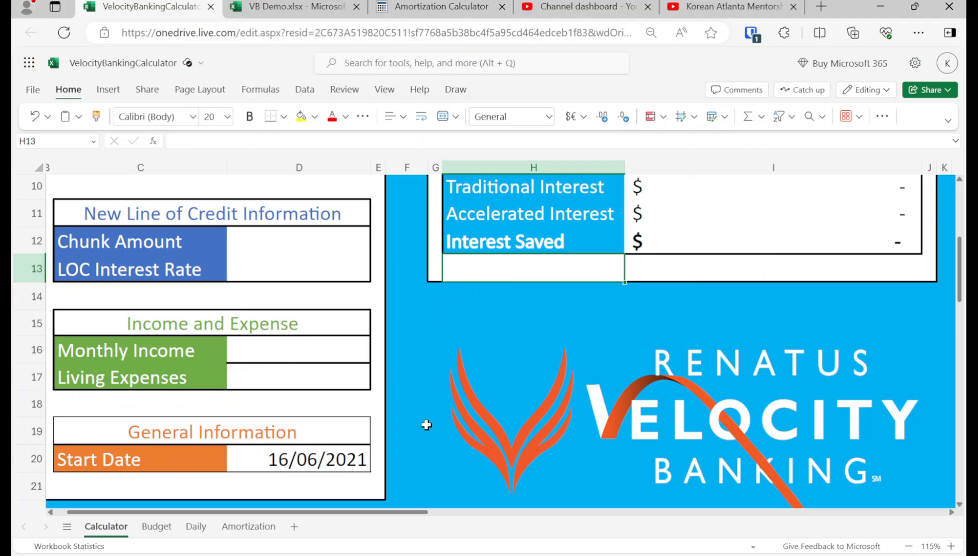
drag(394, 516, 311, 505)
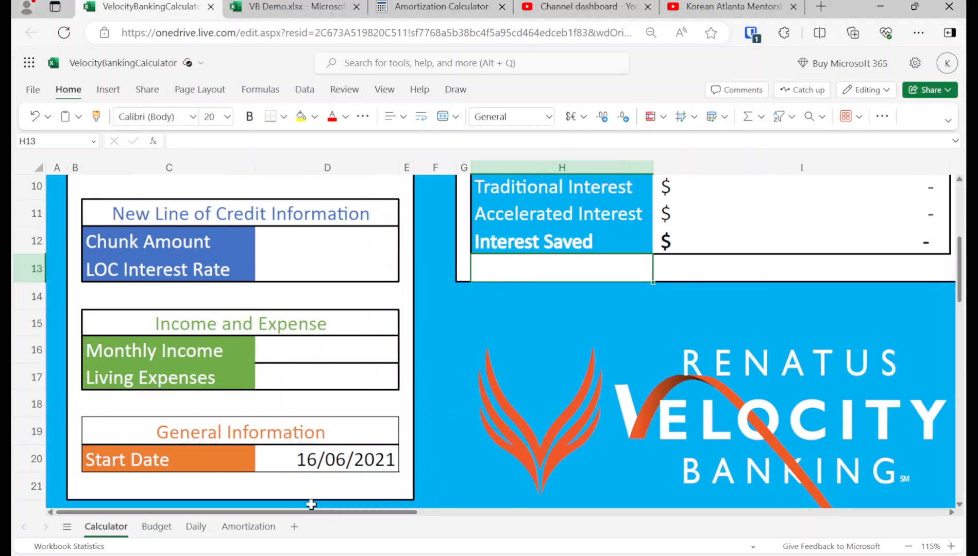
scroll(378, 432, up, 2)
scroll(377, 433, down, 3)
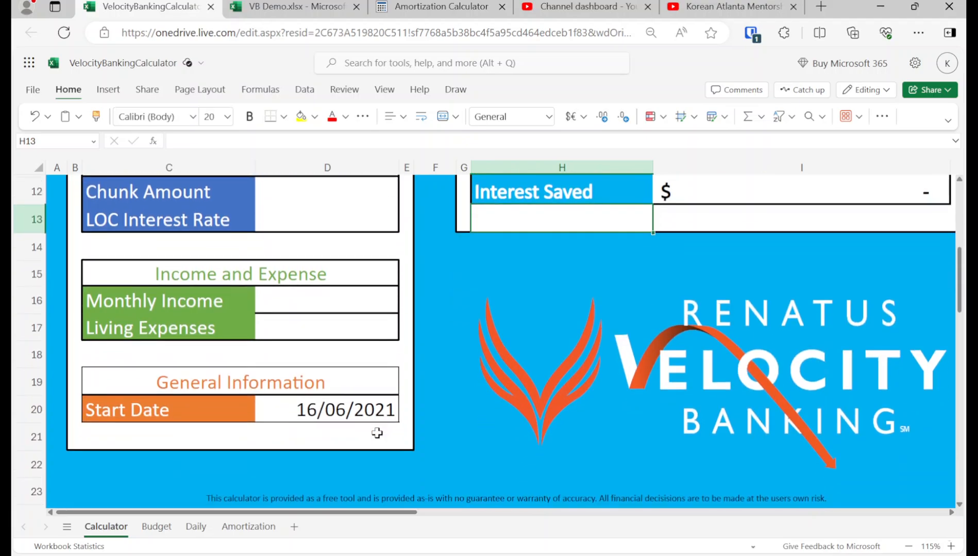
scroll(377, 433, down, 2)
scroll(377, 433, up, 4)
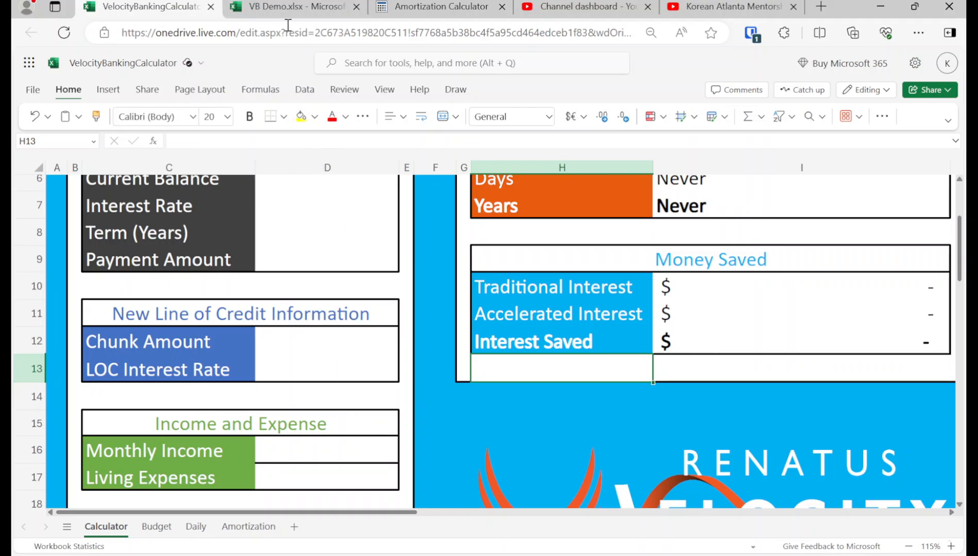
scroll(363, 274, up, 1)
scroll(363, 274, up, 2)
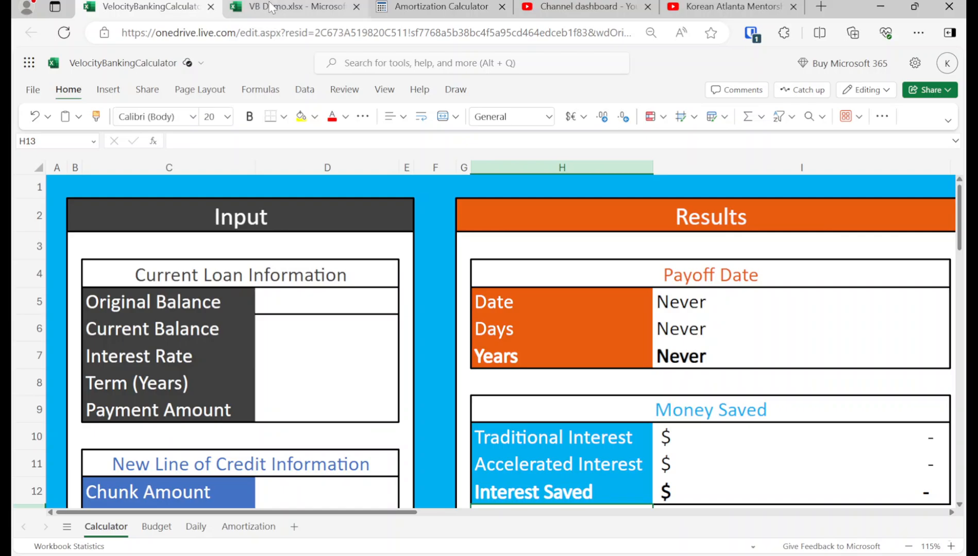
Step: Return to the VB Demo workbook and append "-> 186k" to the Mortgage label in A12
click(281, 6)
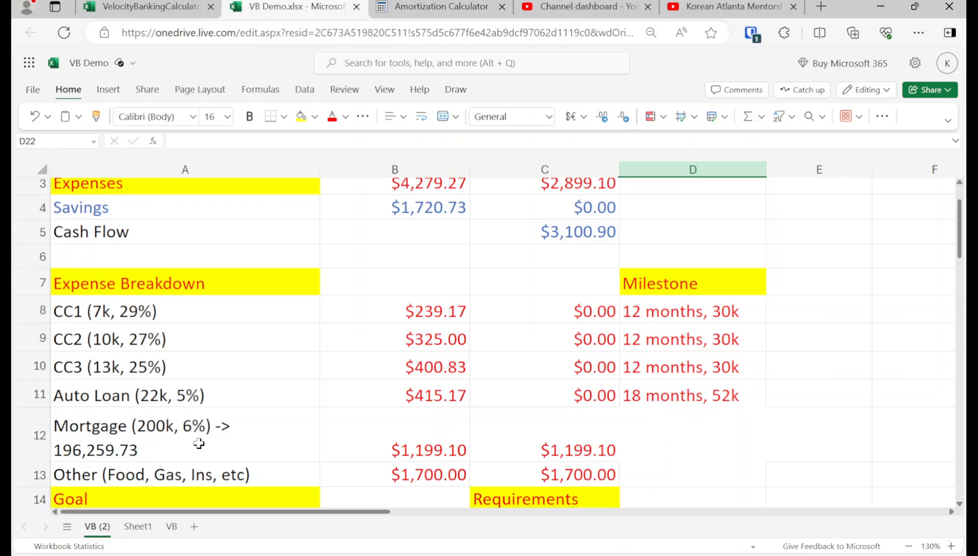
double_click(199, 444)
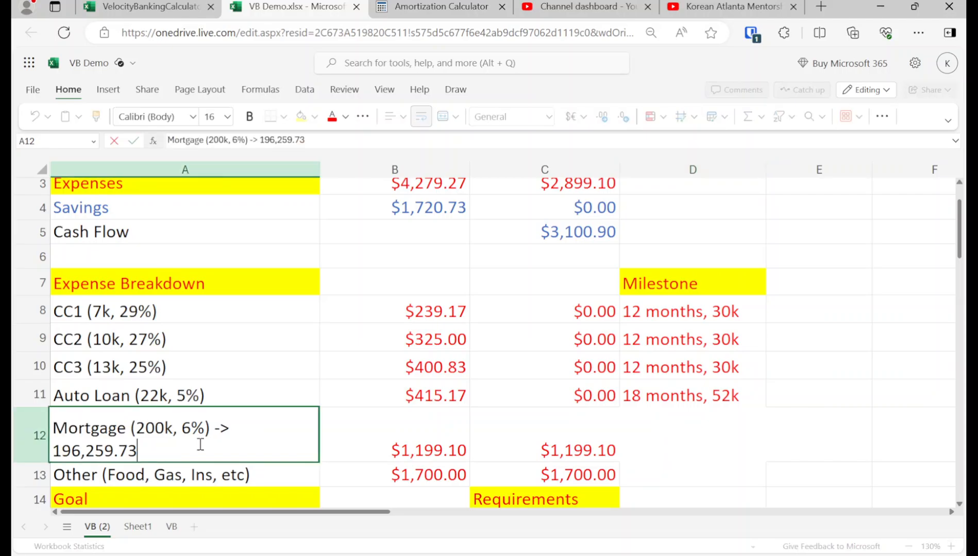
text(->)
text(186k)
key(Return)
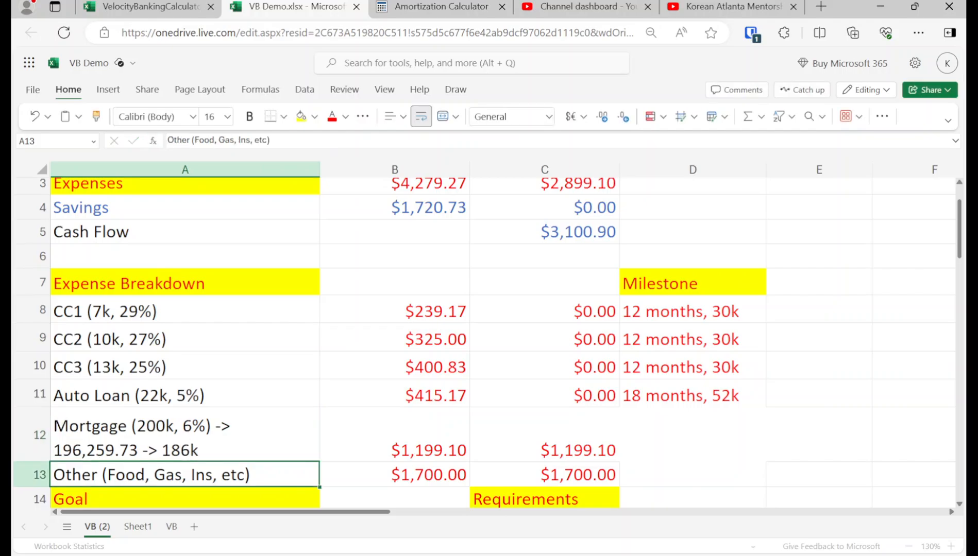
Step: Copy the month 17 balance formula from G19 into G21, below the highlighted month 18 balance
key(Up)
key(Right)
key(Right)
key(Right)
key(Right)
key(Right)
key(Right)
key(Right)
key(Right)
key(Right)
key(Down)
key(Left)
key(Left)
key(Down)
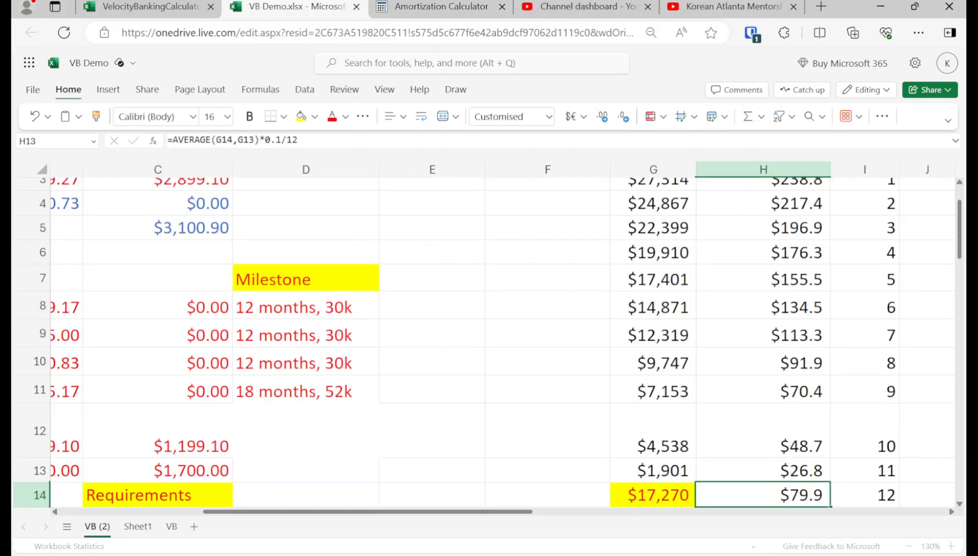
key(Down)
key(Down)
key(Down)
key(Down)
key(Down)
key(Down)
key(Down)
key(Left)
key(Down)
key(Down)
key(Down)
key(Down)
key(Up)
key(Up)
key(Up)
key(Up)
key(Up)
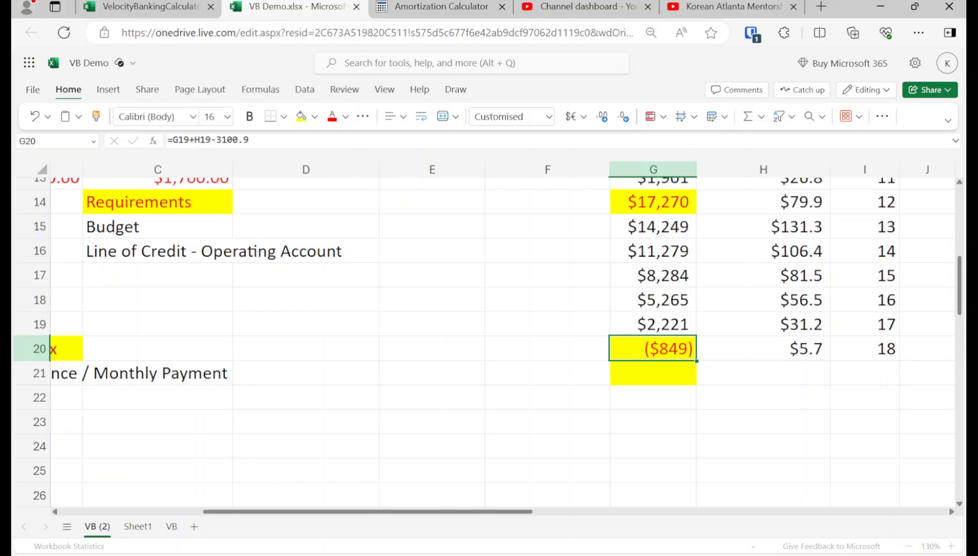
key(Up)
key(ctrl+c)
key(Down)
key(Down)
key(ctrl+v)
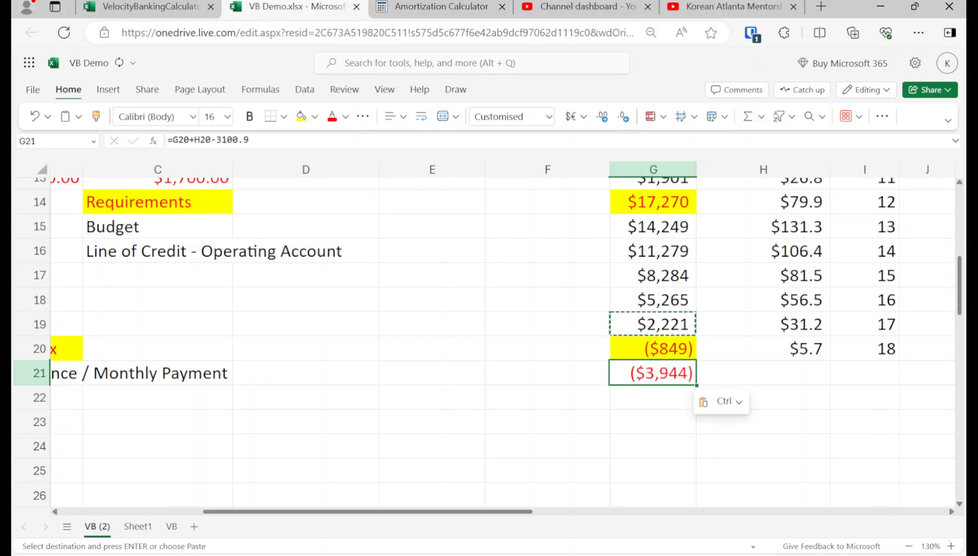
Step: Add 10000 to the balance formula in G21 and copy the formula down into G22
click(260, 144)
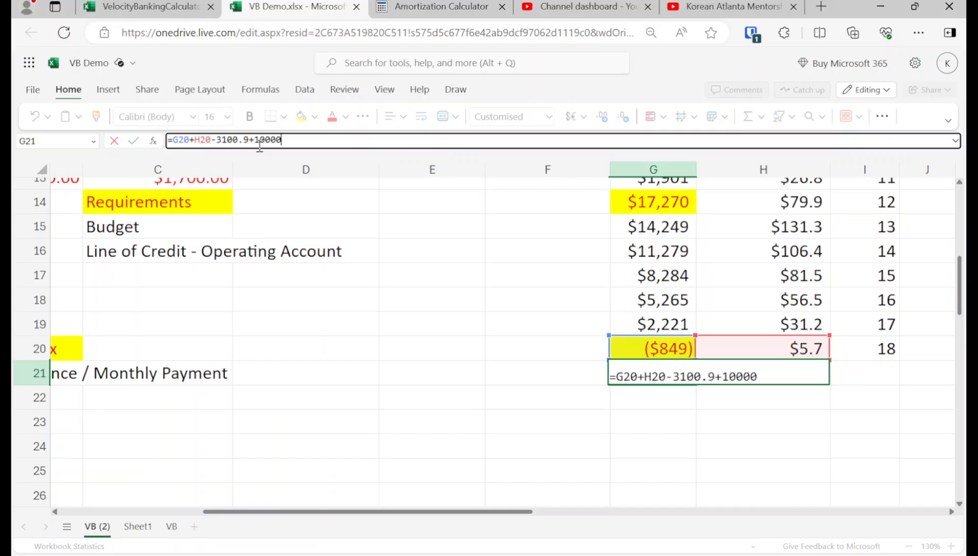
text(+10000)
key(Return)
key(Up)
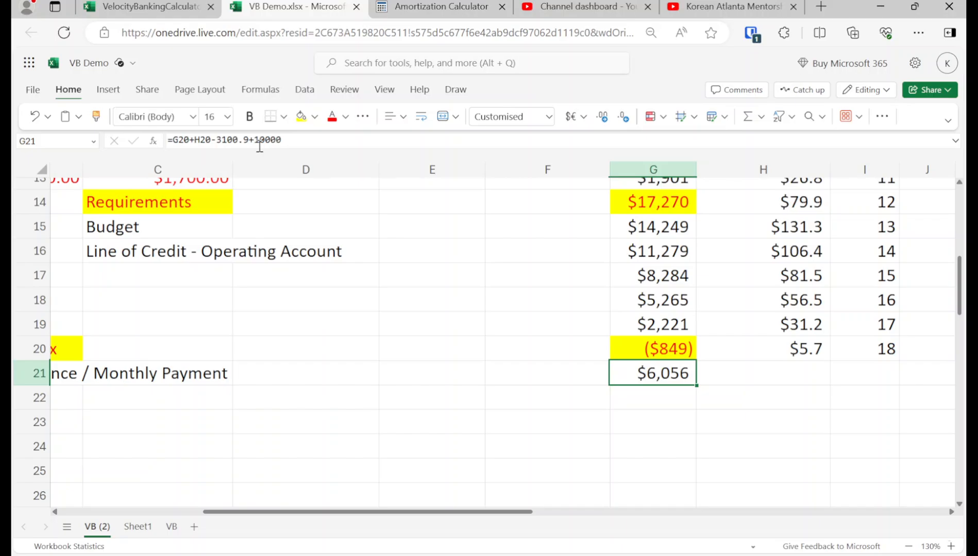
key(ctrl+c)
key(Down)
key(ctrl+v)
Step: Copy the month 18 interest and month cells H20:I20 into row 21 to complete the month 19 row
key(Up)
key(Right)
key(Up)
key(shift+Down)
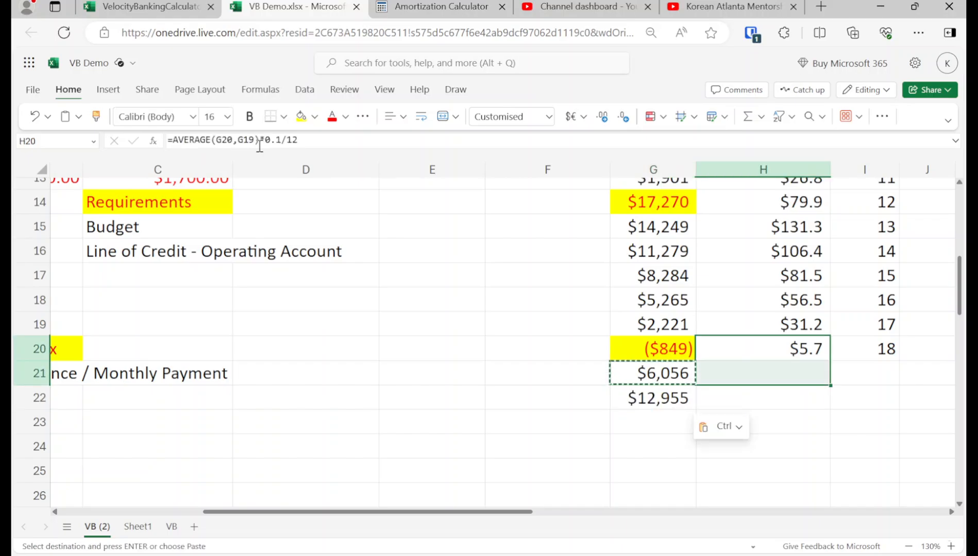
key(shift+Up)
key(shift+Right)
key(ctrl+c)
key(Down)
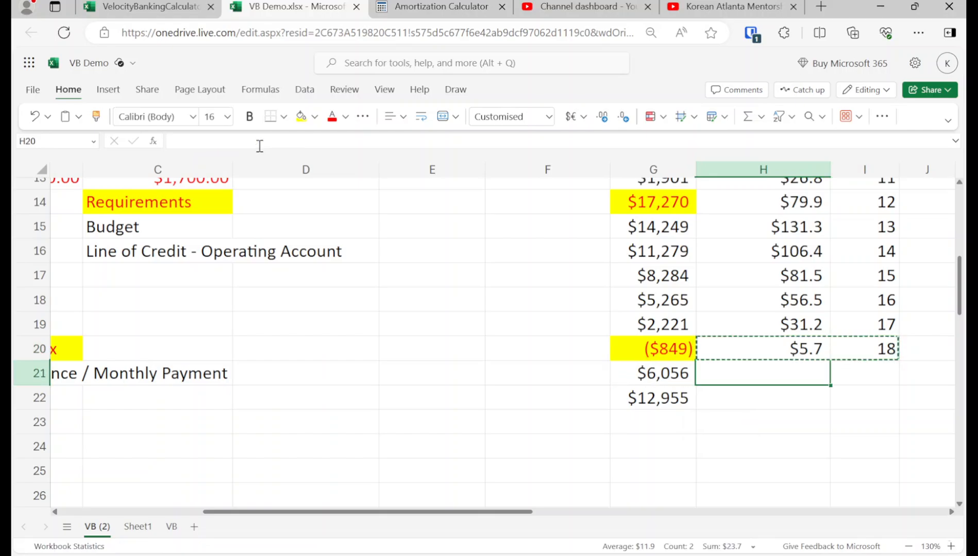
key(ctrl+v)
Step: Remove the extra 10000 from the month 19 balance formula in G21
key(Left)
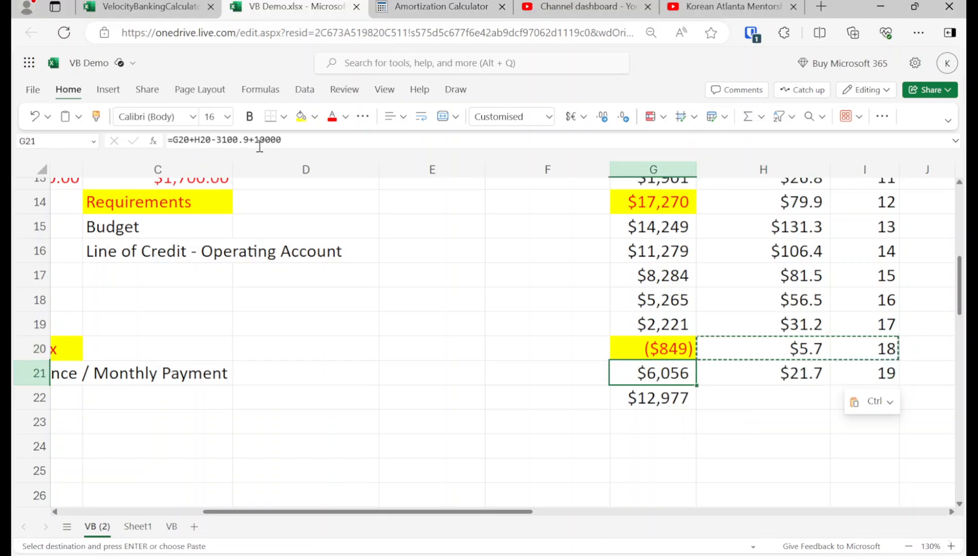
drag(286, 140, 256, 140)
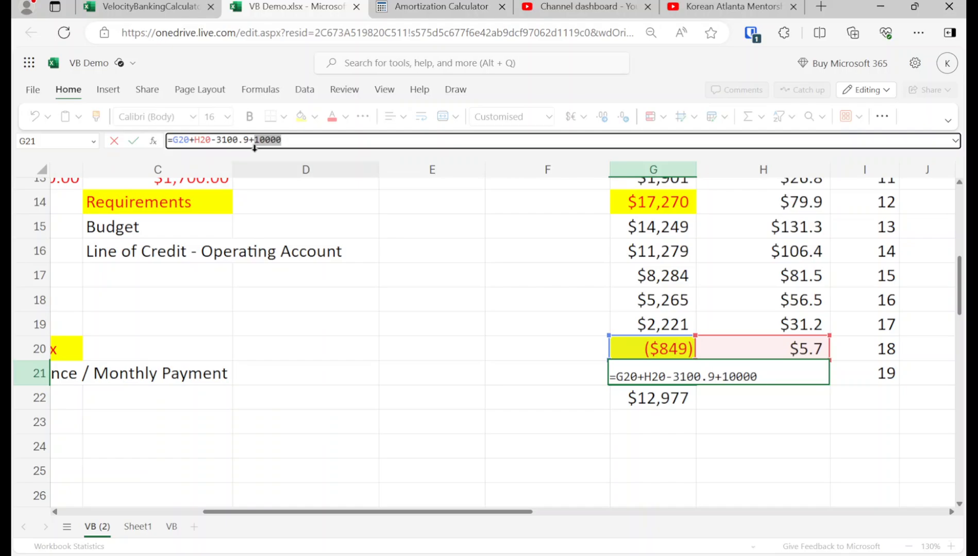
key(BackSpace)
key(Return)
Step: Add 10000 to the highlighted month 18 balance formula in G20
key(Up)
key(Up)
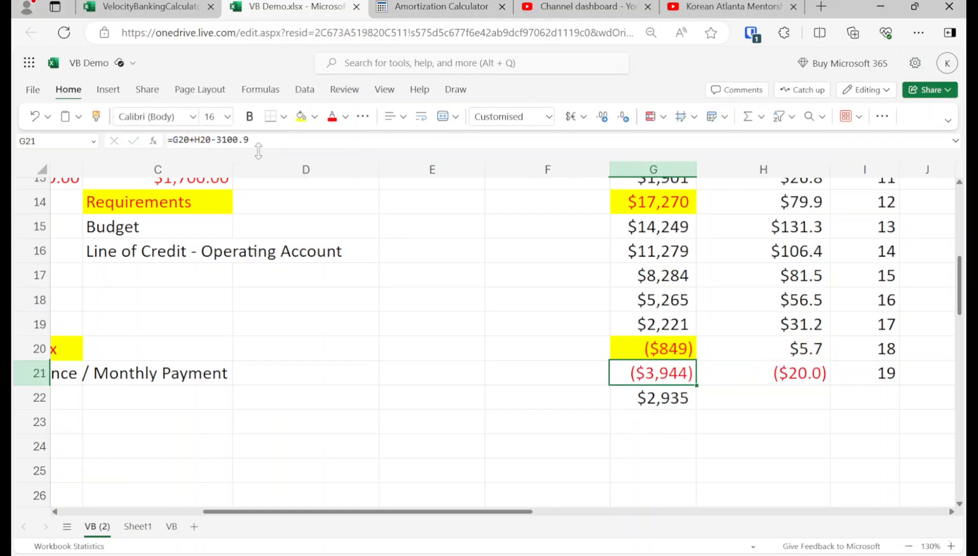
key(Down)
key(Up)
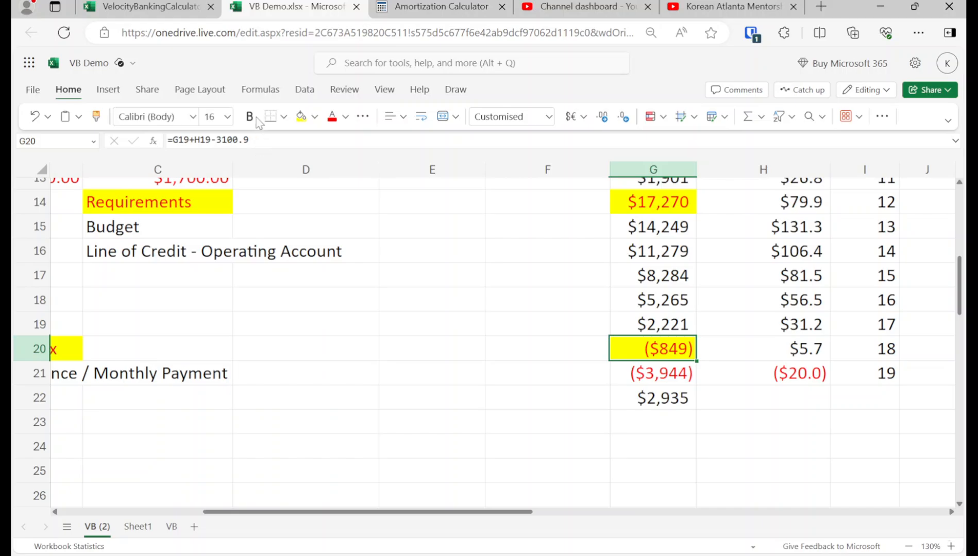
click(270, 137)
text(+10)
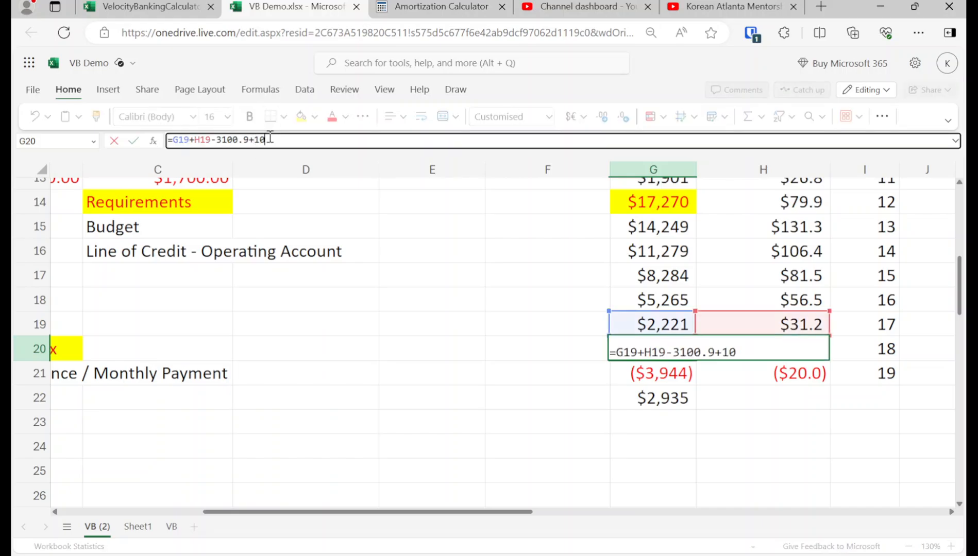
text(000)
key(Return)
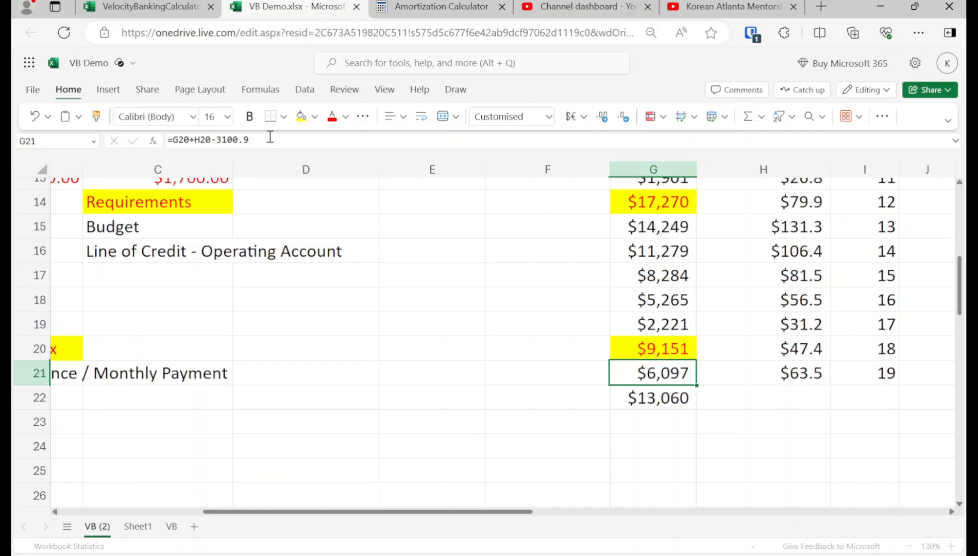
Step: Add the month 20 row by copying the balance, interest and month cells of row 21 into row 22
key(ctrl+c)
key(Down)
key(ctrl+v)
key(Right)
key(Up)
key(shift+Right)
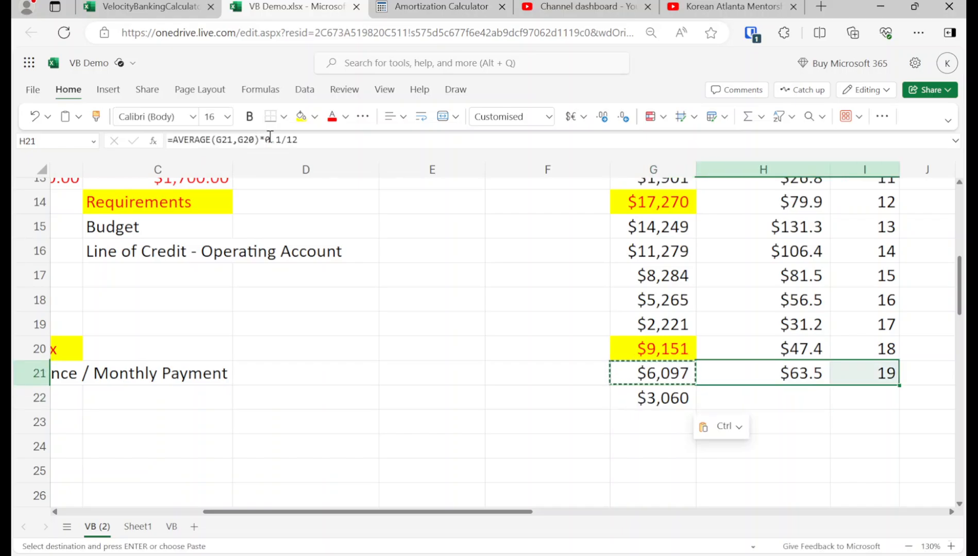
key(ctrl+c)
key(Down)
key(ctrl+v)
Step: Copy G22:I22 into row 23 to extend the balance table to month 21
key(Left)
key(shift+Right)
key(shift+Right)
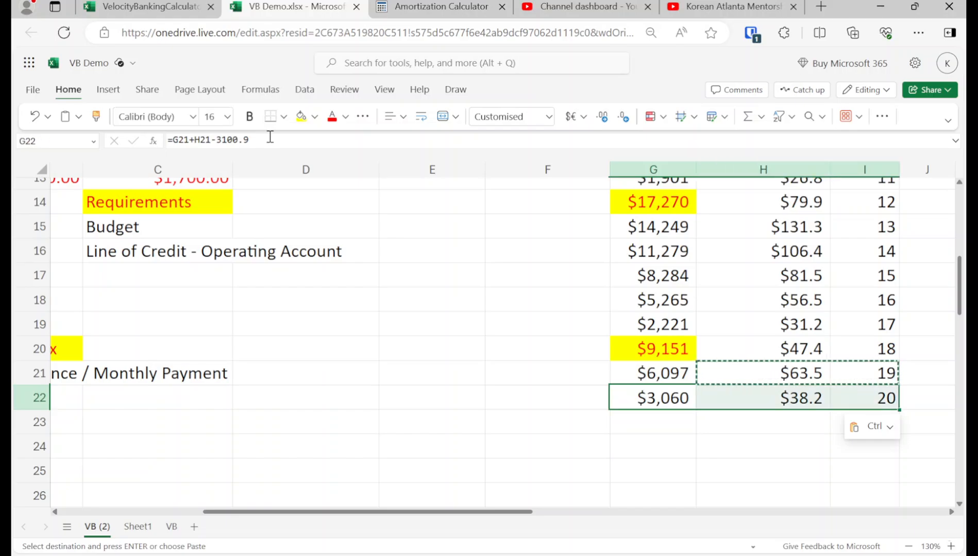
key(ctrl+c)
key(Down)
key(ctrl+v)
key(Up)
key(Up)
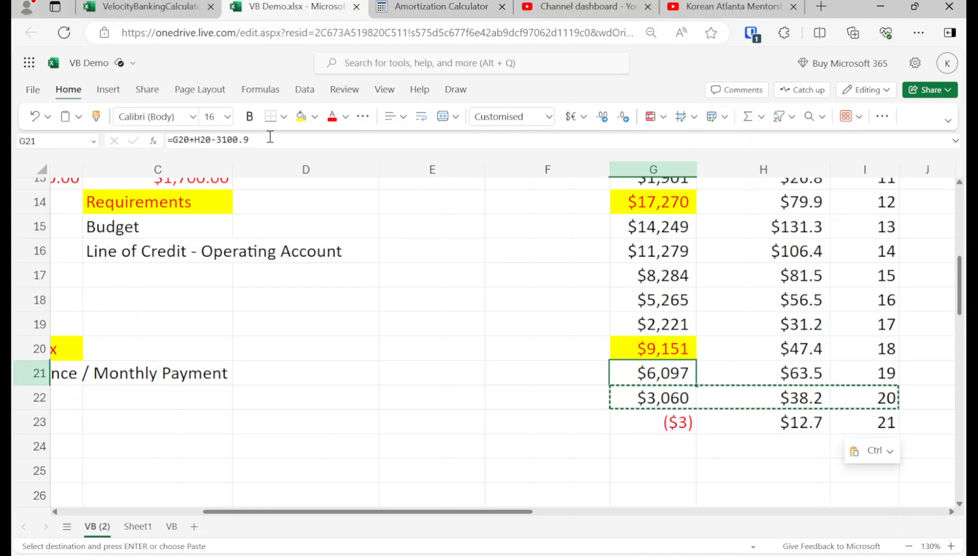
key(Down)
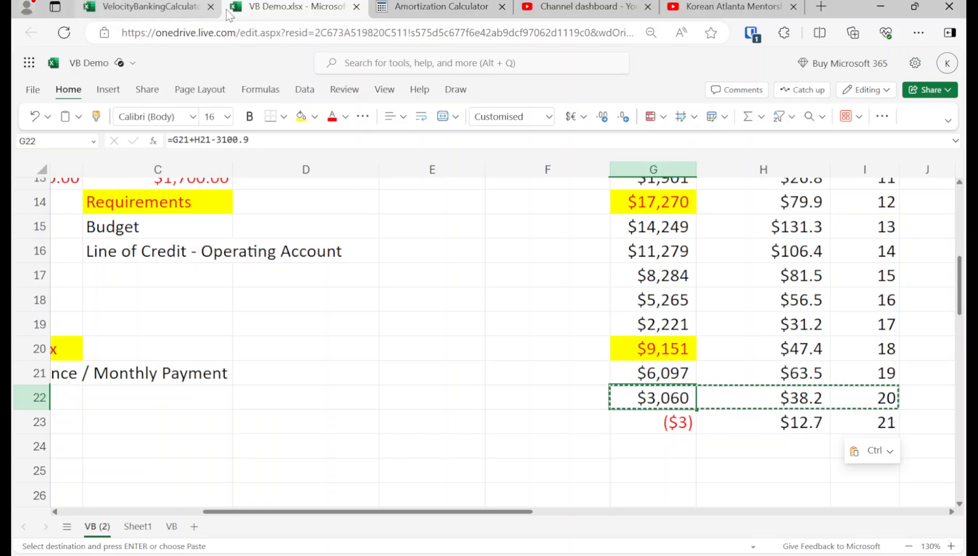
Step: Switch to the Amortization Calculator page and examine the mortgage balances from month 18 through the end of year 5
click(388, 13)
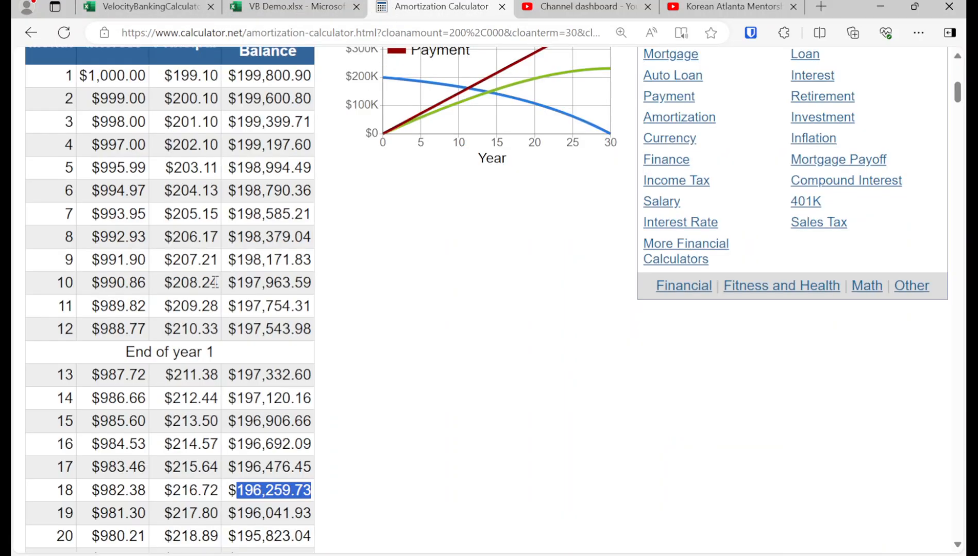
scroll(314, 380, down, 3)
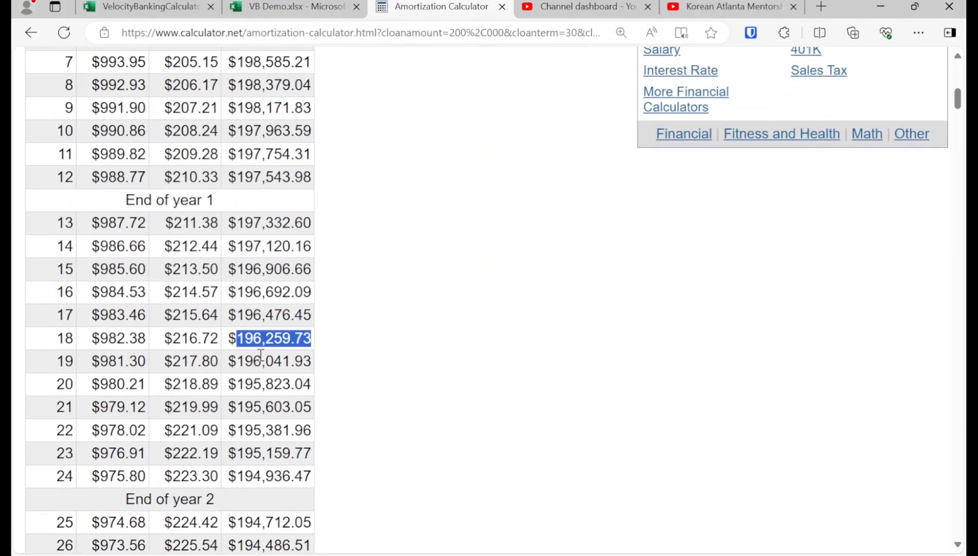
scroll(257, 354, down, 5)
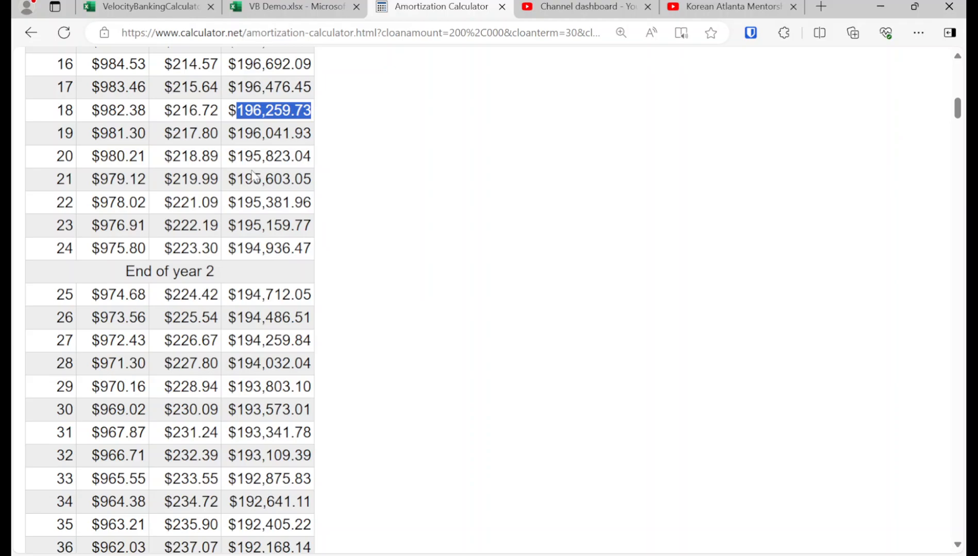
click(279, 16)
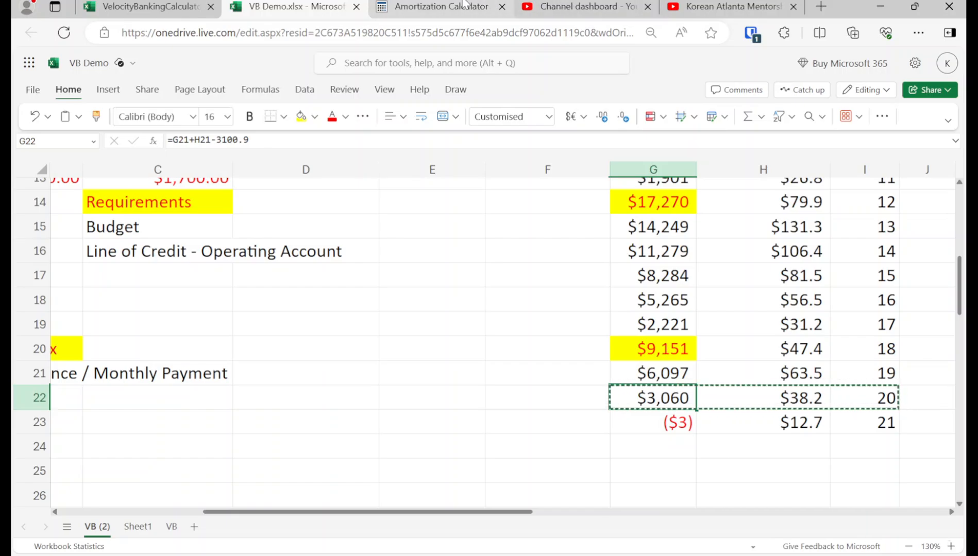
click(486, 6)
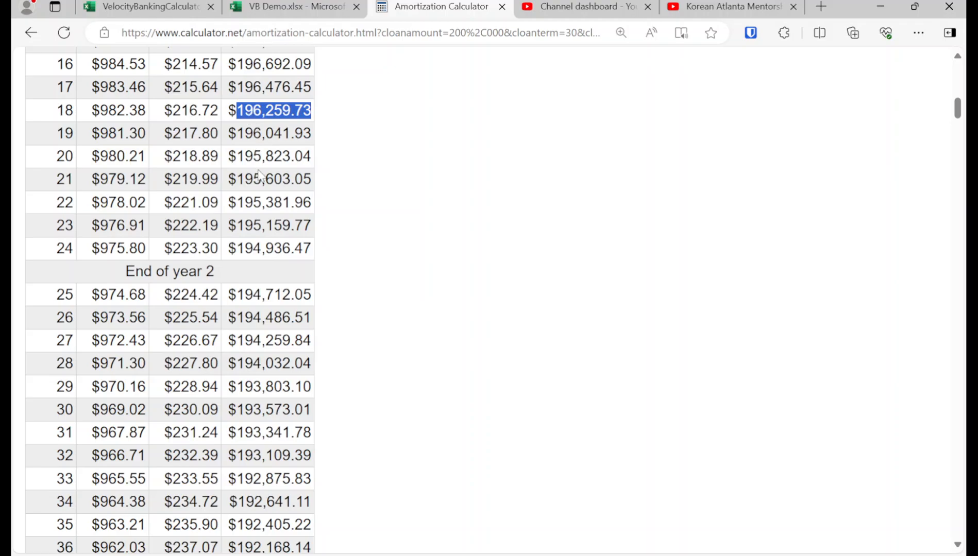
scroll(256, 230, down, 1)
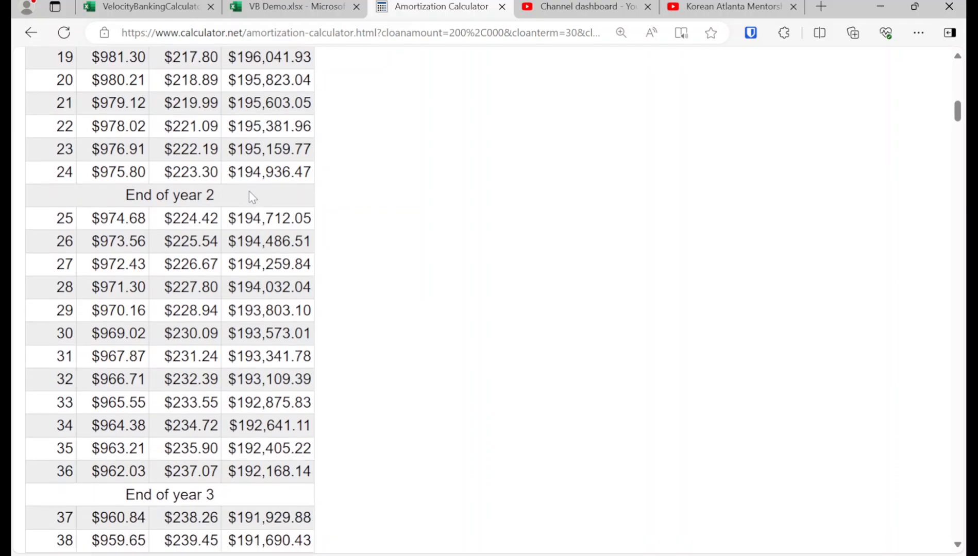
scroll(252, 197, down, 2)
scroll(259, 209, down, 3)
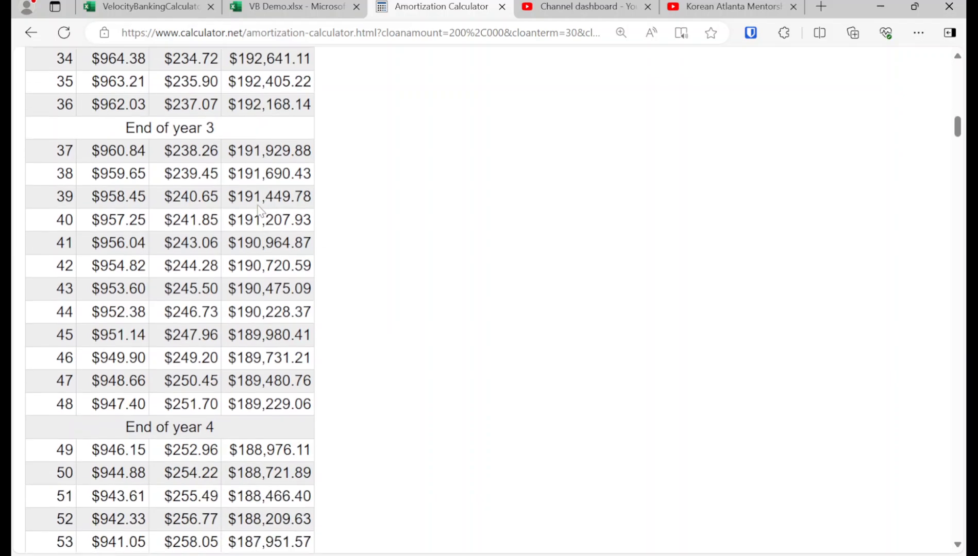
scroll(259, 209, down, 2)
scroll(257, 211, down, 1)
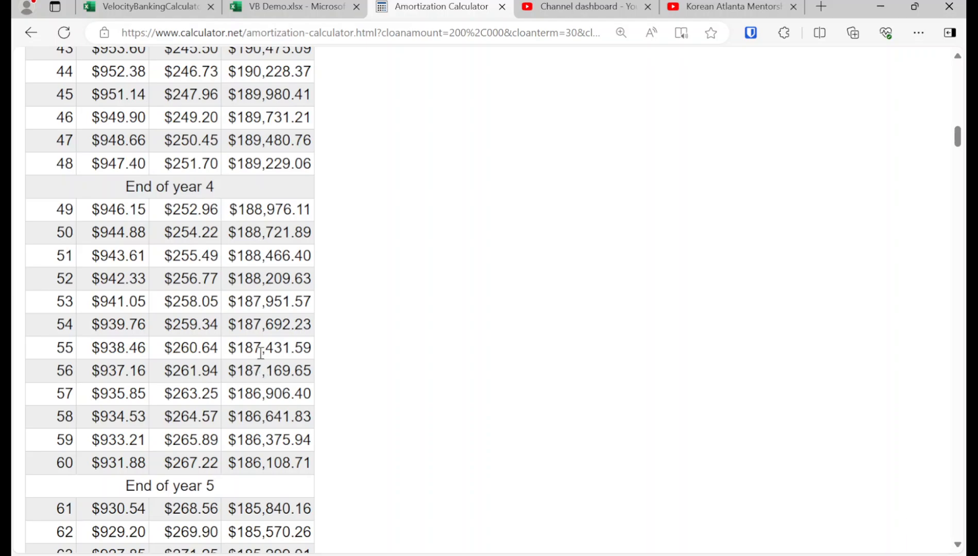
click(288, 5)
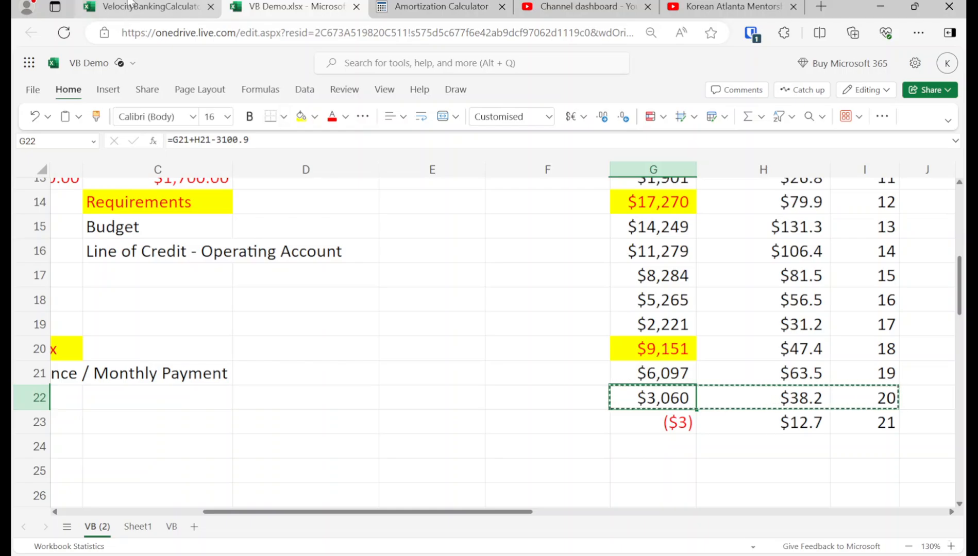
Step: Switch to the VelocityBankingCalculator workbook and set the loan's Original Balance to 200000
click(145, 6)
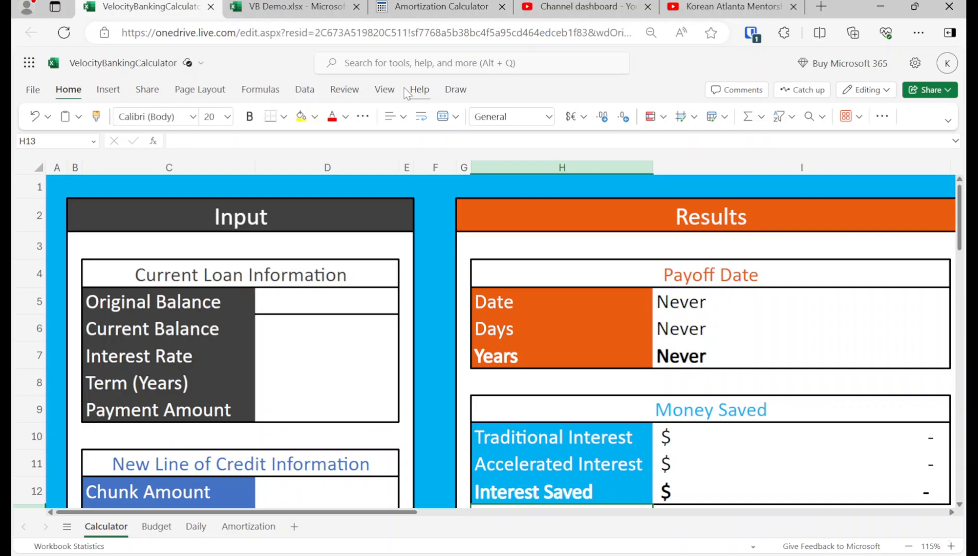
click(337, 328)
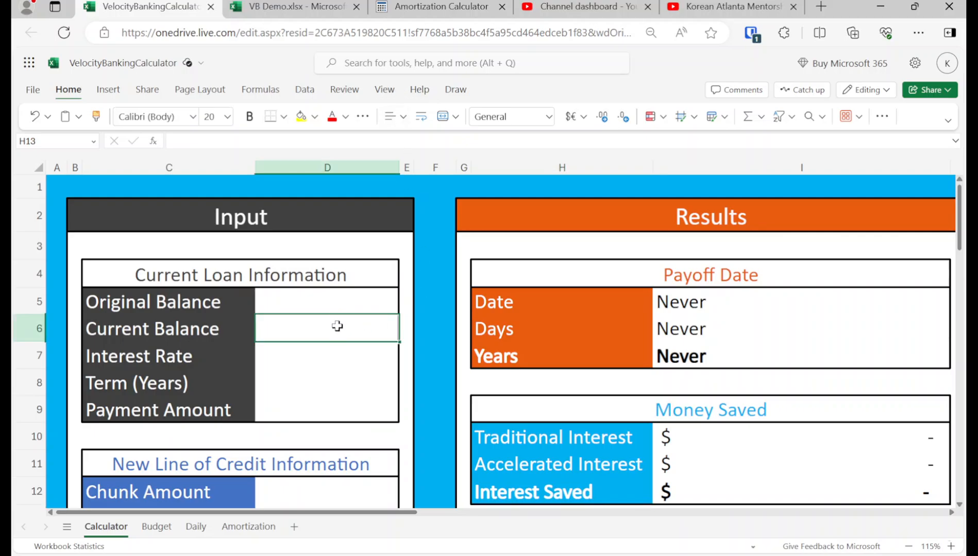
click(329, 302)
click(291, 6)
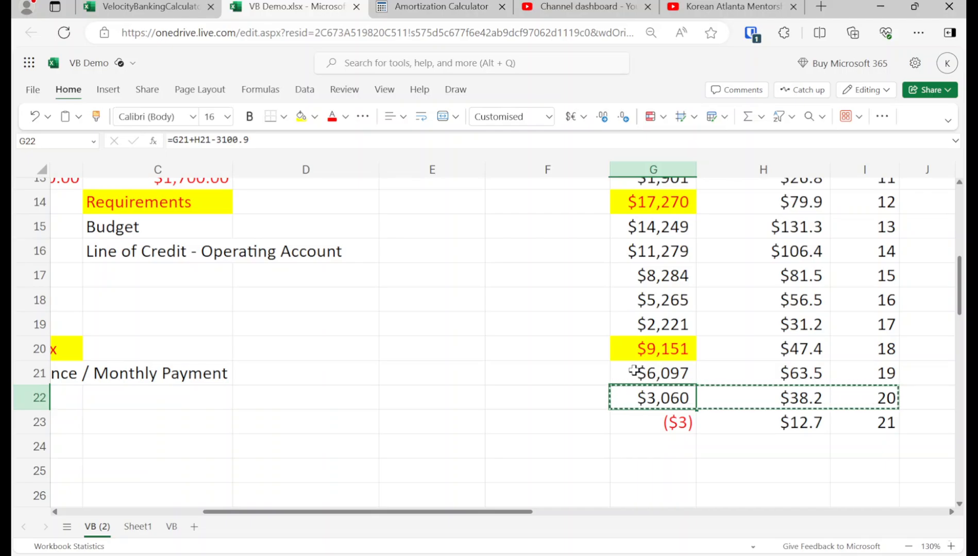
key(ctrl+shift+Tab)
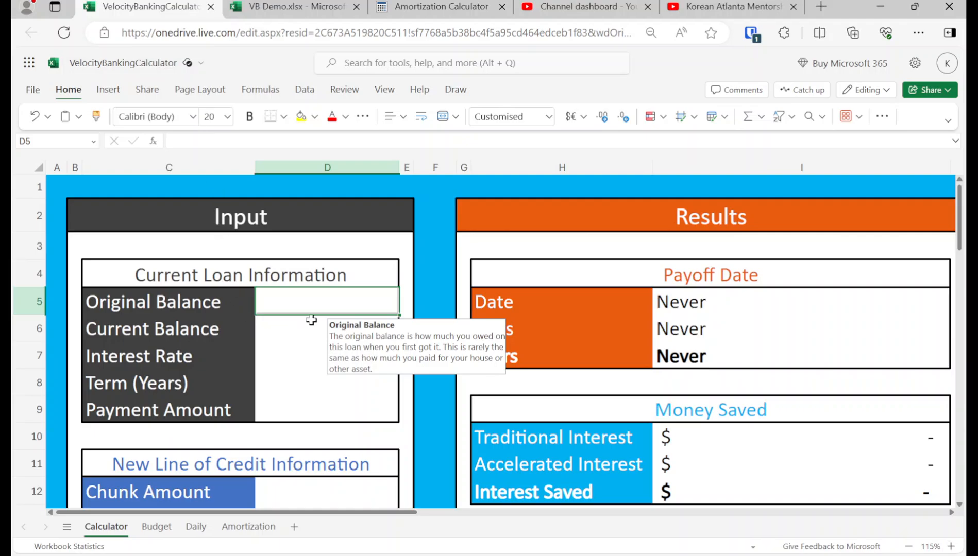
click(313, 320)
click(312, 294)
text(200000)
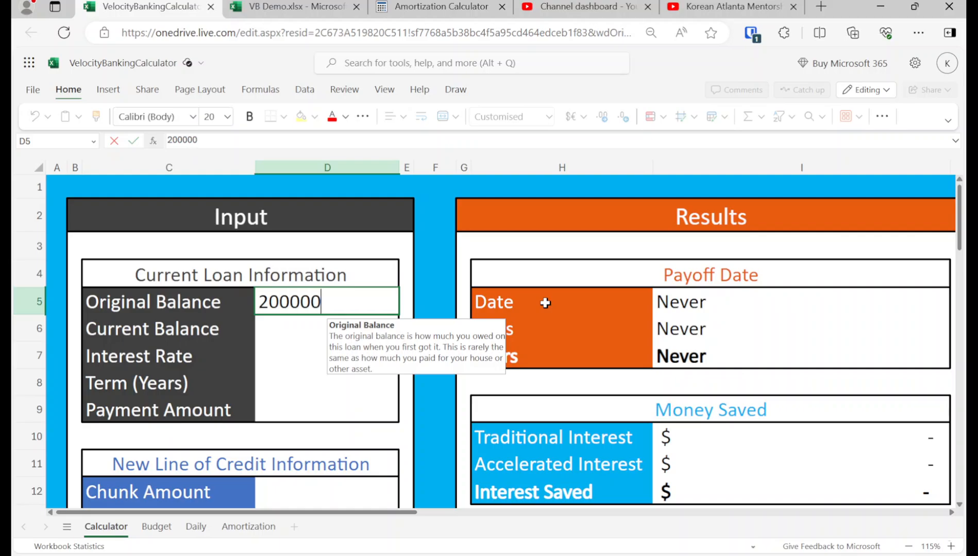
key(Return)
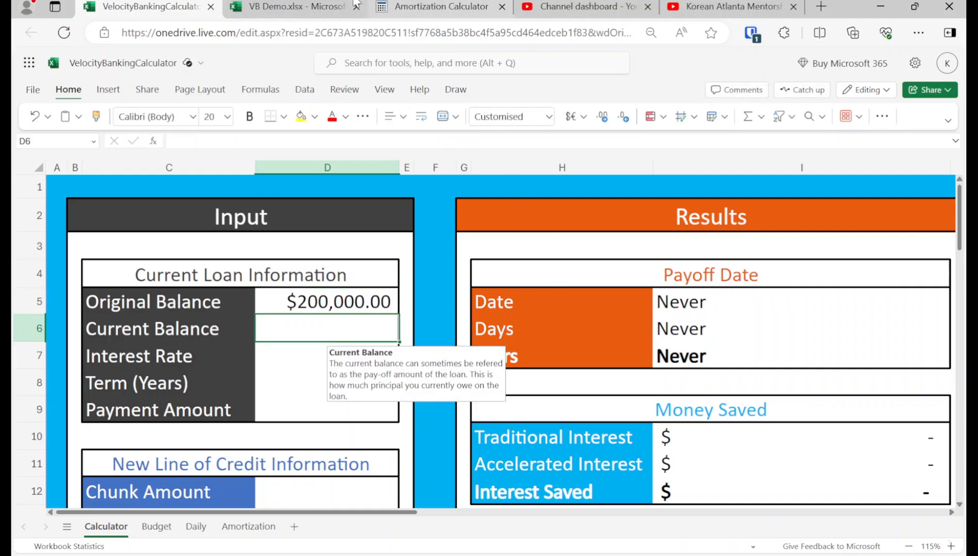
Step: Return to the VB Demo workbook, delete "-> 186k" from the Mortgage label in A12 and copy the 196,259.73 balance
click(296, 7)
scroll(187, 421, up, 3)
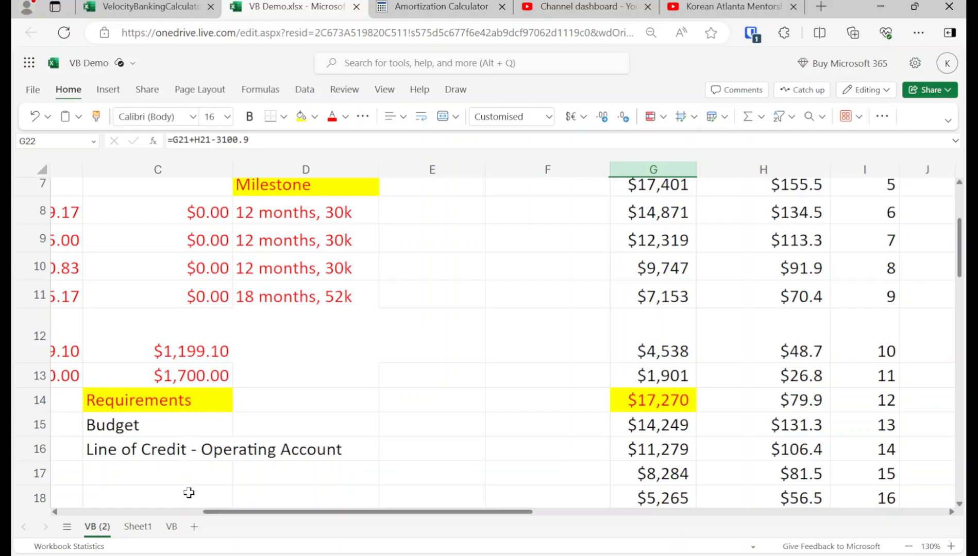
scroll(183, 512, left, 5)
double_click(217, 342)
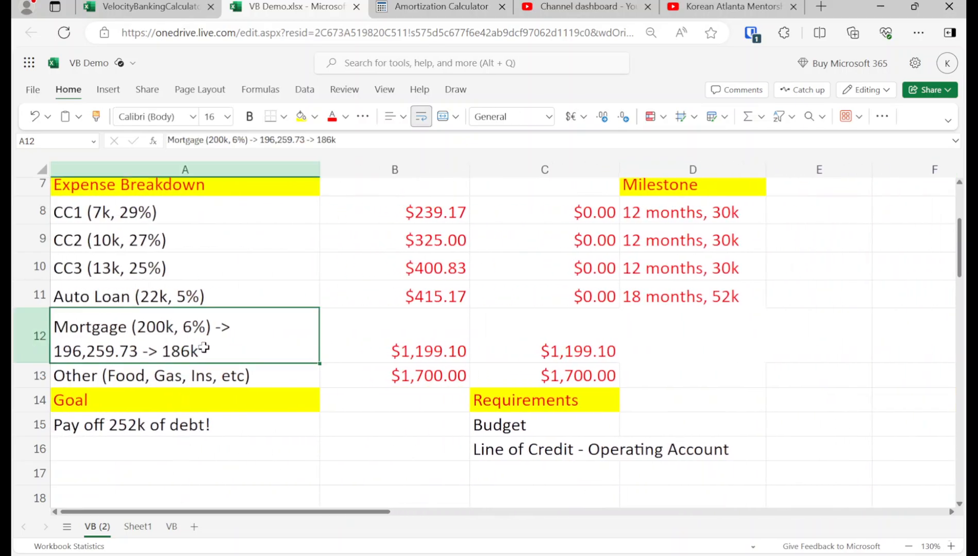
key(BackSpace)
key(BackSpace)
key(BackSpace)
key(BackSpace)
key(BackSpace)
key(BackSpace)
key(BackSpace)
key(BackSpace)
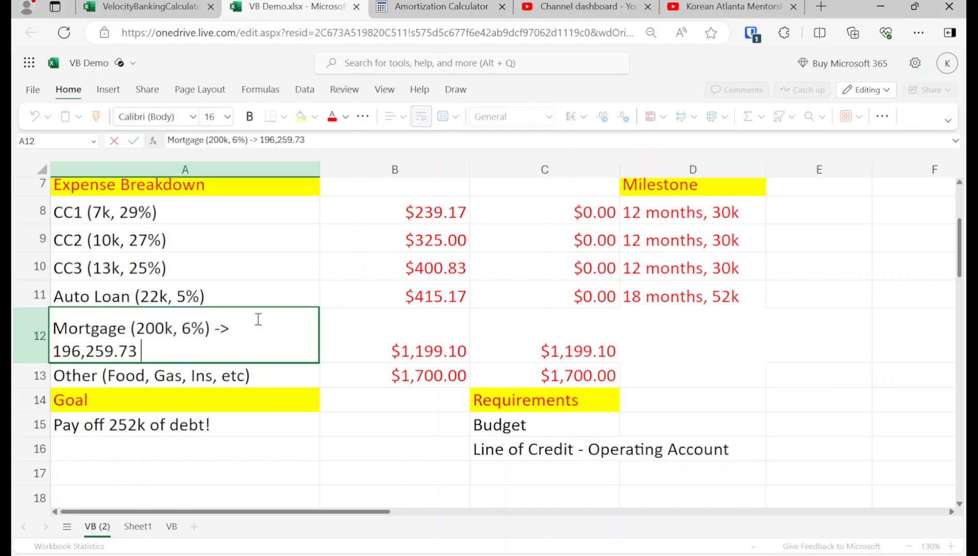
key(shift+Home)
Step: In the VelocityBankingCalculator workbook, paste 196,259.73 as the Current Balance and set the Interest Rate to 6%
click(211, 3)
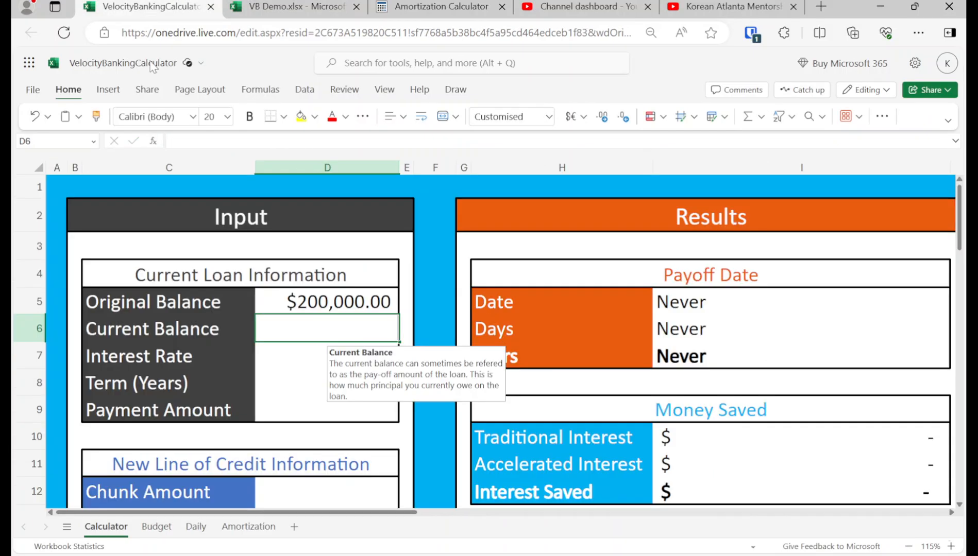
click(278, 143)
key(ctrl+v)
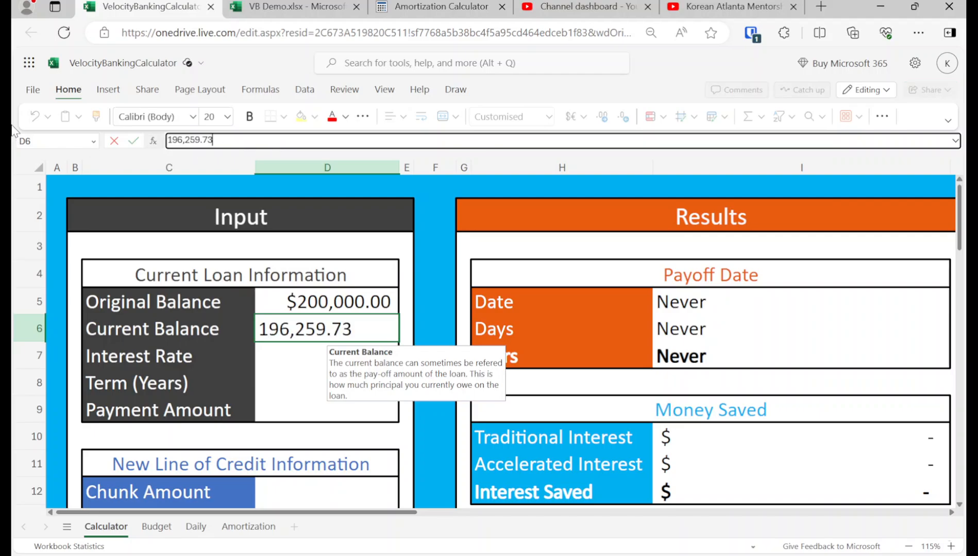
key(Return)
text(6)
key(Return)
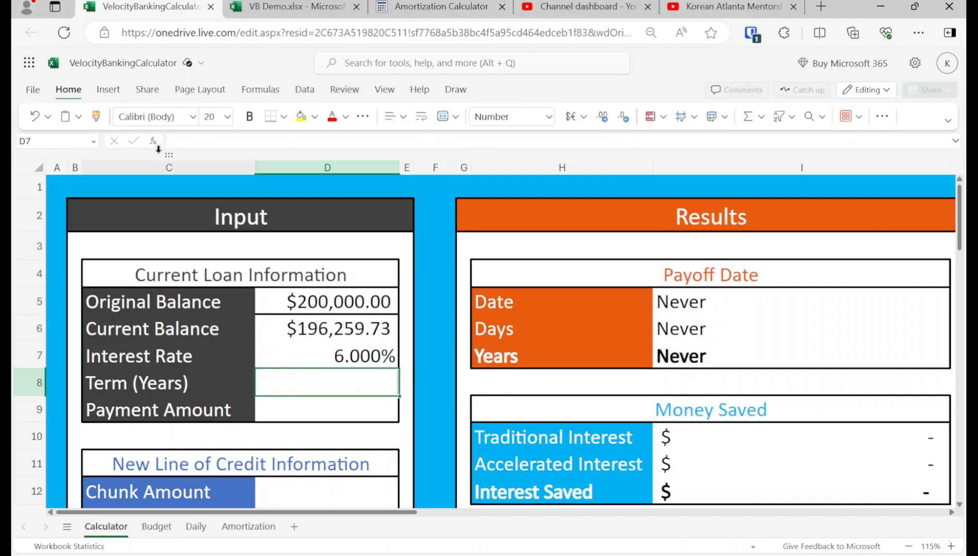
Step: Set the current loan's Term to 30 years and its Payment Amount to 1199.10
text(30)
key(Return)
text(1,199)
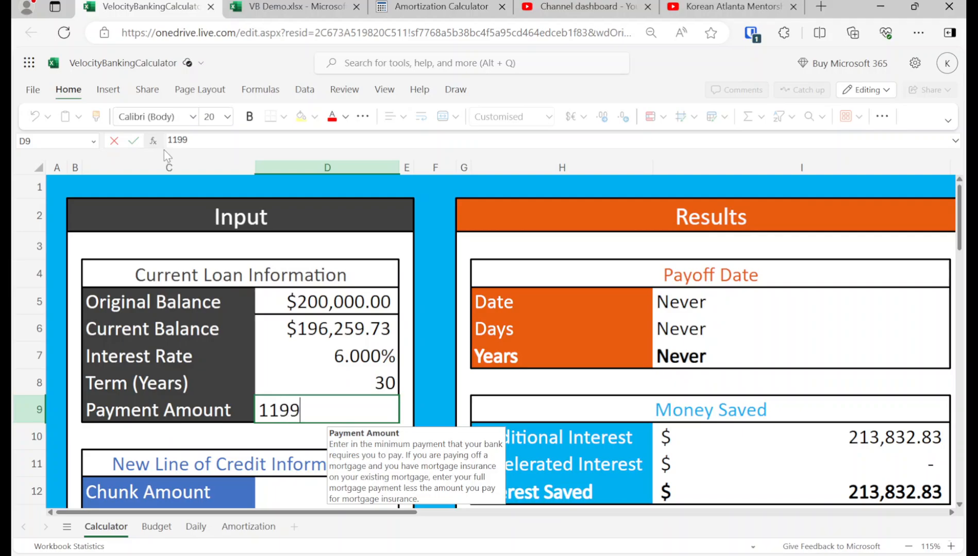
text(.1)
key(Return)
Step: Check the income in the VB Demo workbook and set the calculator's Monthly Income to 6000
scroll(299, 377, down, 2)
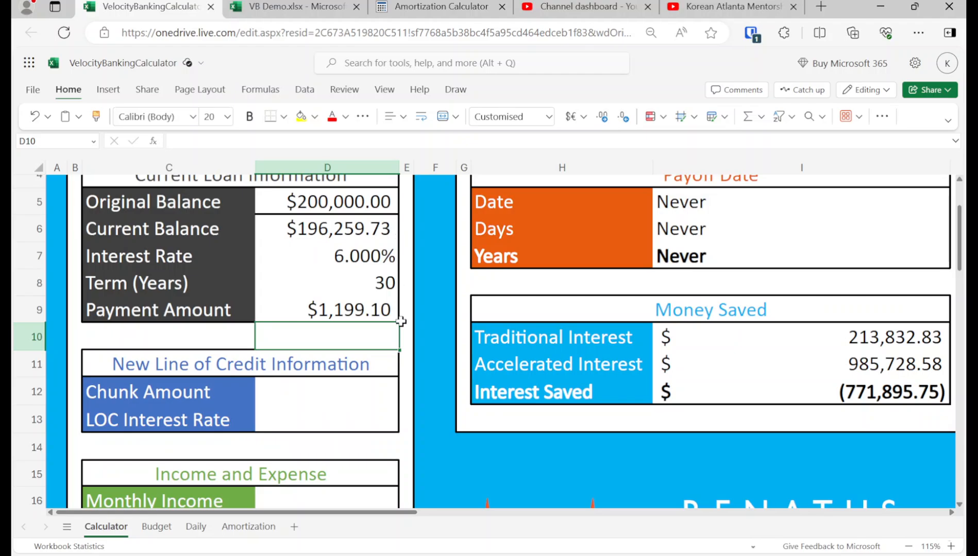
click(344, 391)
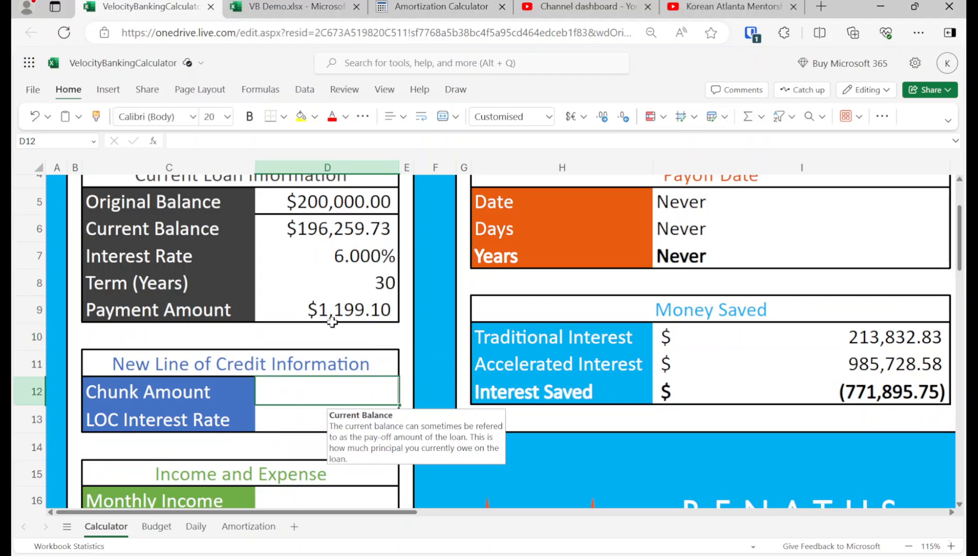
scroll(302, 355, down, 3)
click(281, 406)
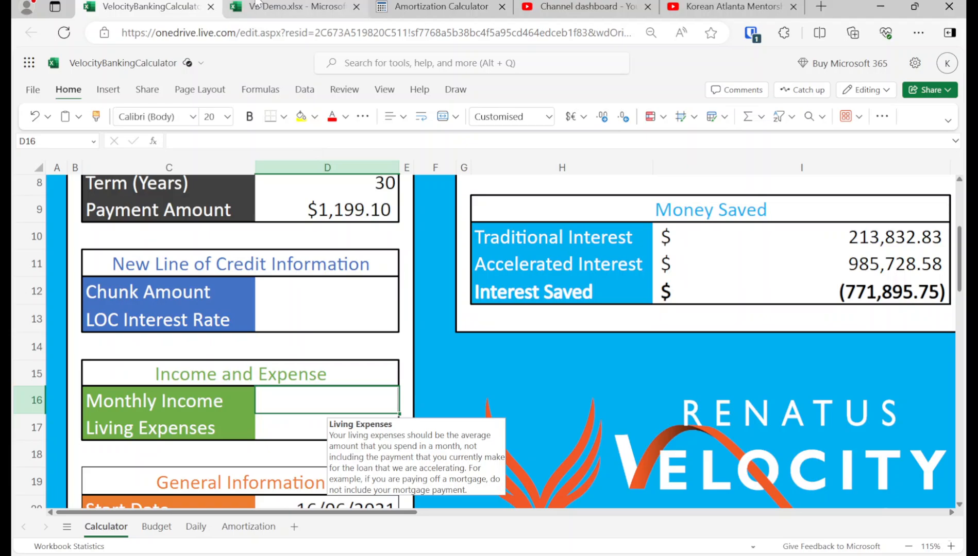
click(291, 7)
scroll(320, 268, up, 3)
click(204, 6)
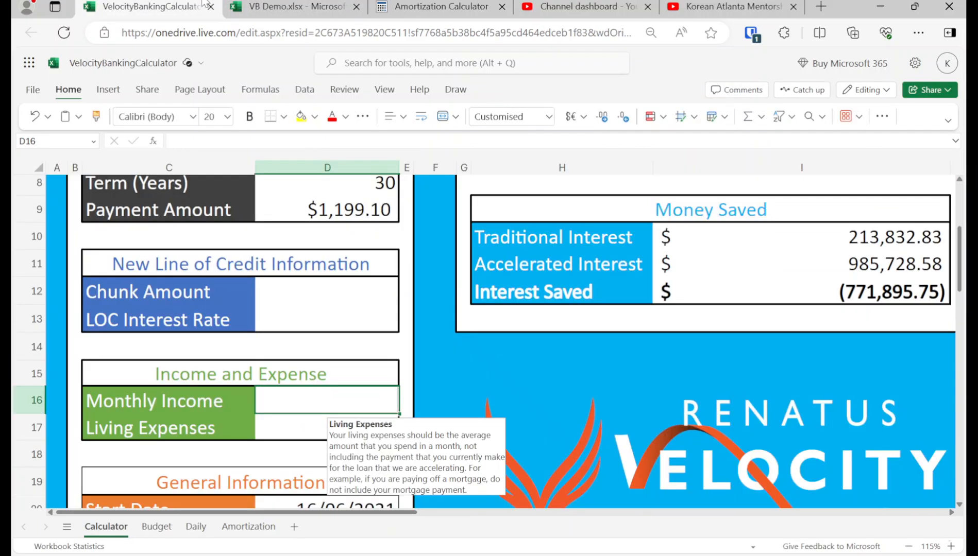
text(6000)
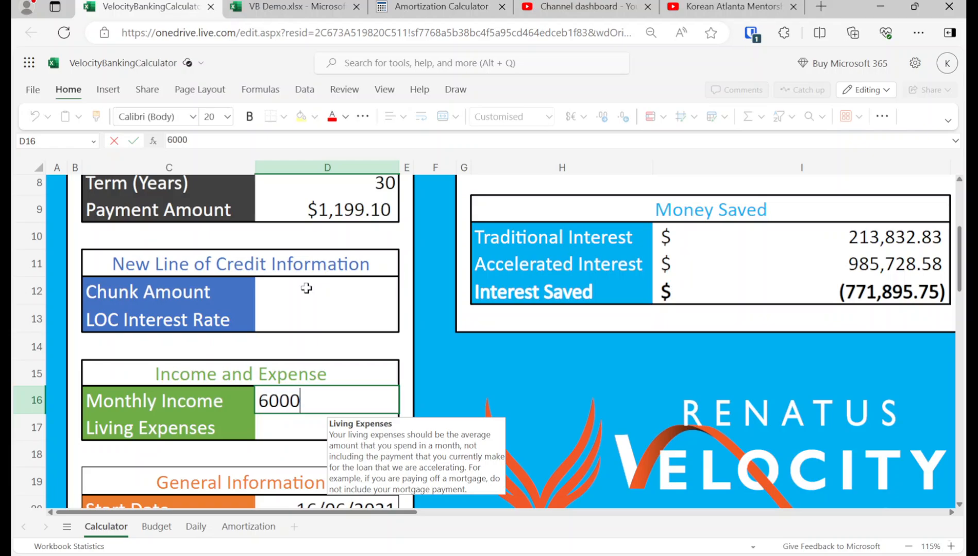
key(Return)
Step: Look up the Other expenses in the VB Demo workbook and set the calculator's Living Expenses to 1700
click(284, 6)
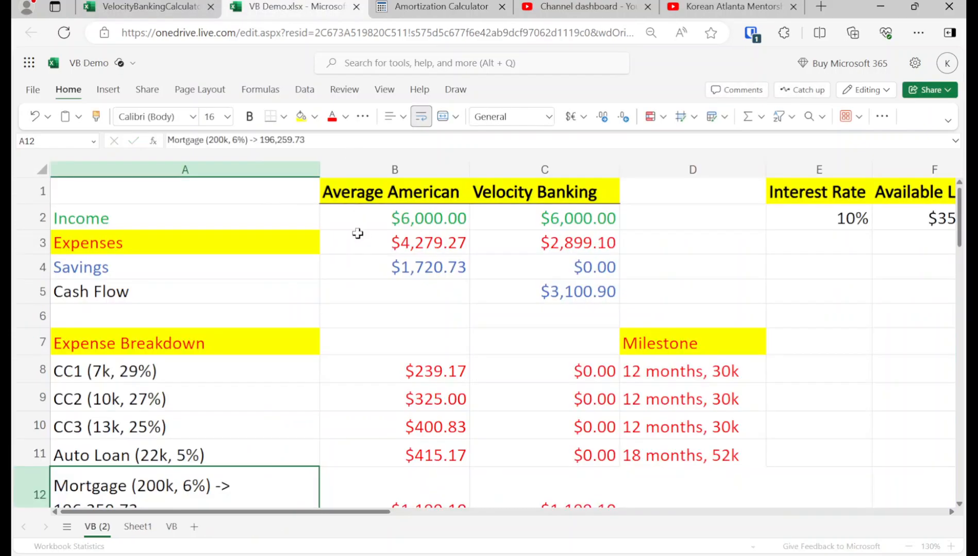
scroll(534, 280, down, 2)
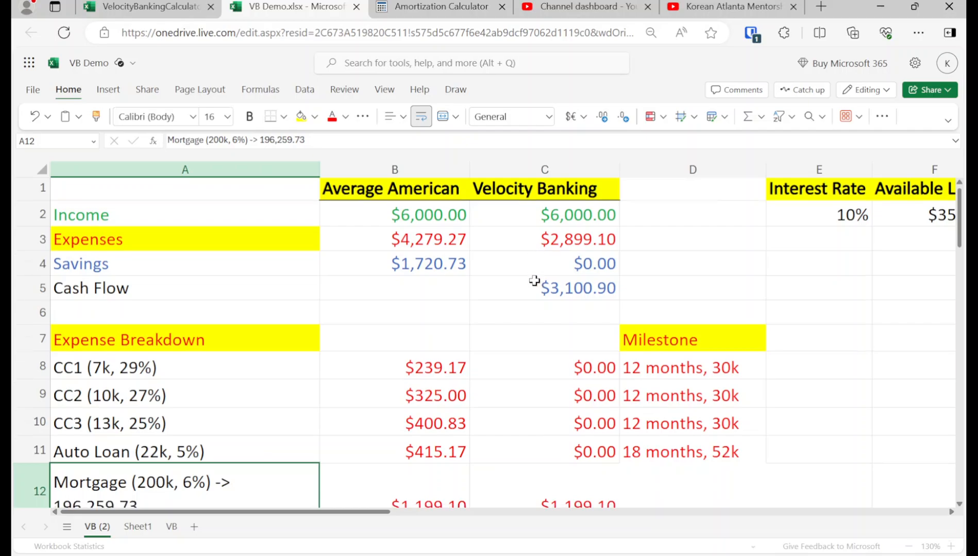
click(566, 387)
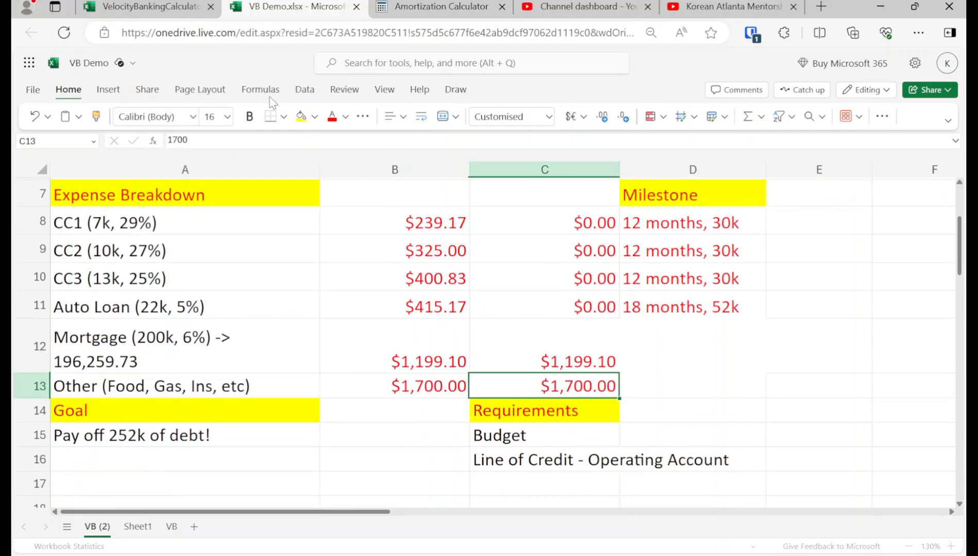
click(162, 4)
text(1)
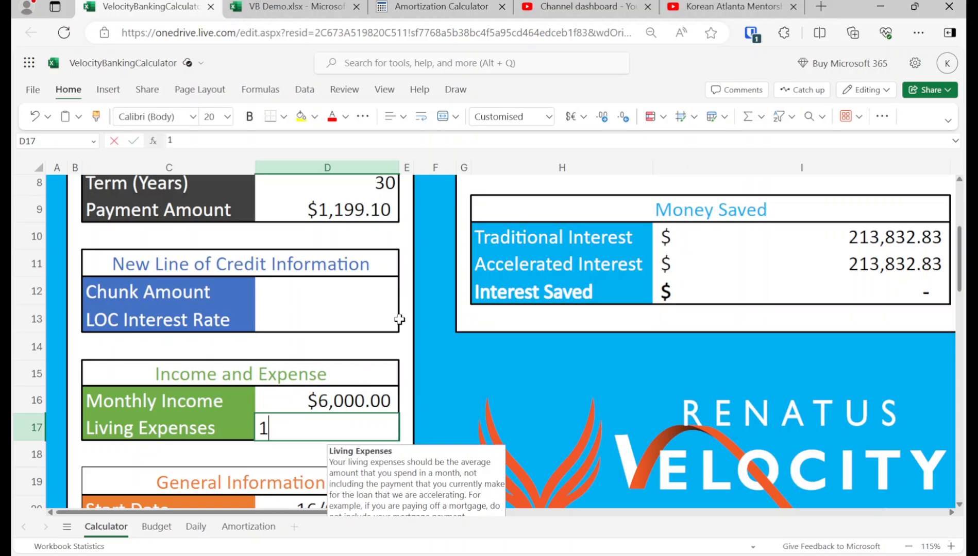
text(,700)
key(Return)
Step: Set the new line of credit's Chunk Amount to 6000 and its LOC Interest Rate to 10%
key(Up)
key(Up)
key(Up)
key(Up)
key(Up)
key(Up)
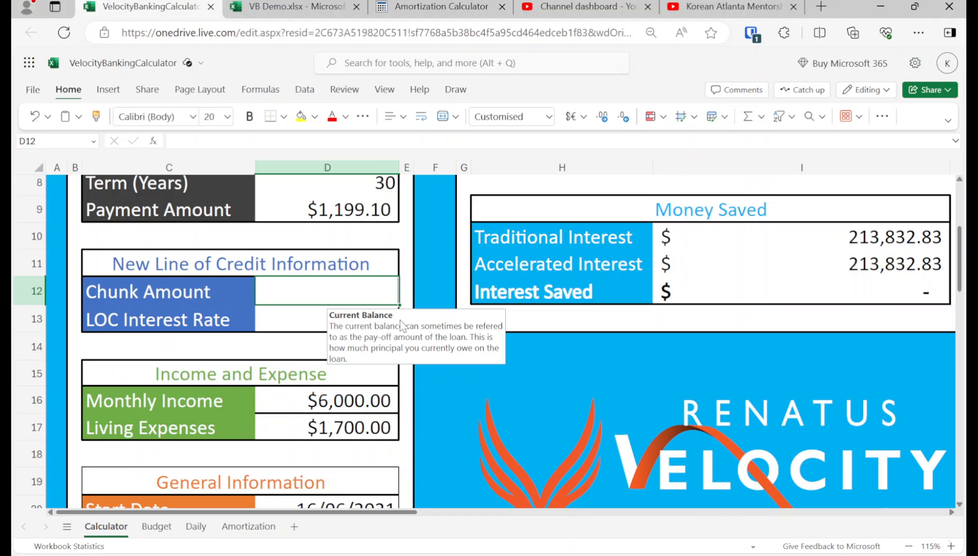
text(6000)
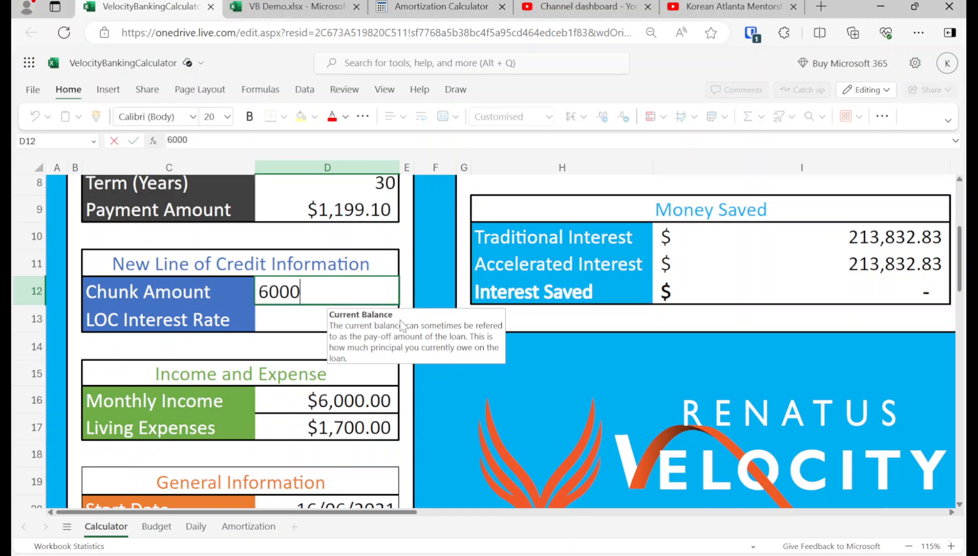
key(Return)
text(10)
key(Return)
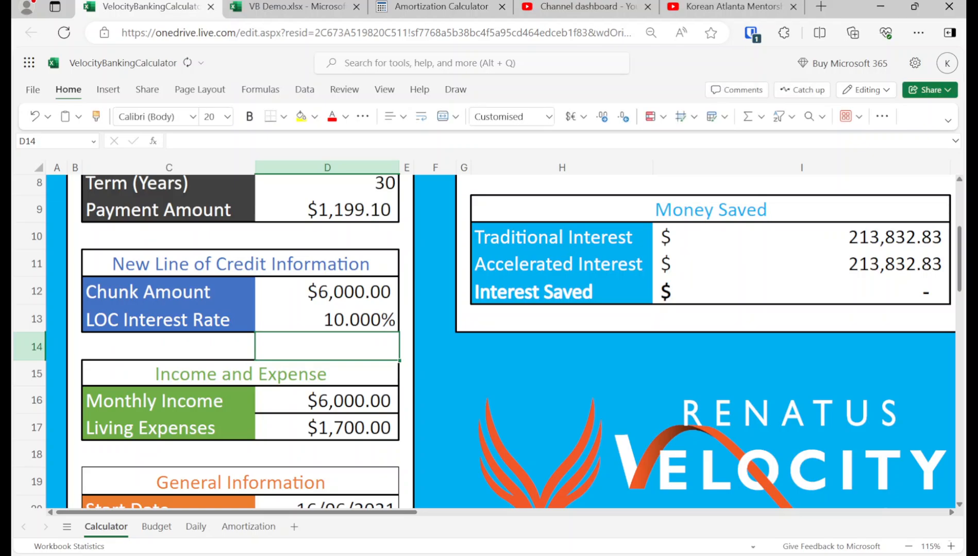
Step: Examine the loan inputs and the resulting payoff time in years
key(Up)
key(Up)
key(Up)
key(Up)
key(Up)
key(Up)
key(Up)
key(Up)
key(Up)
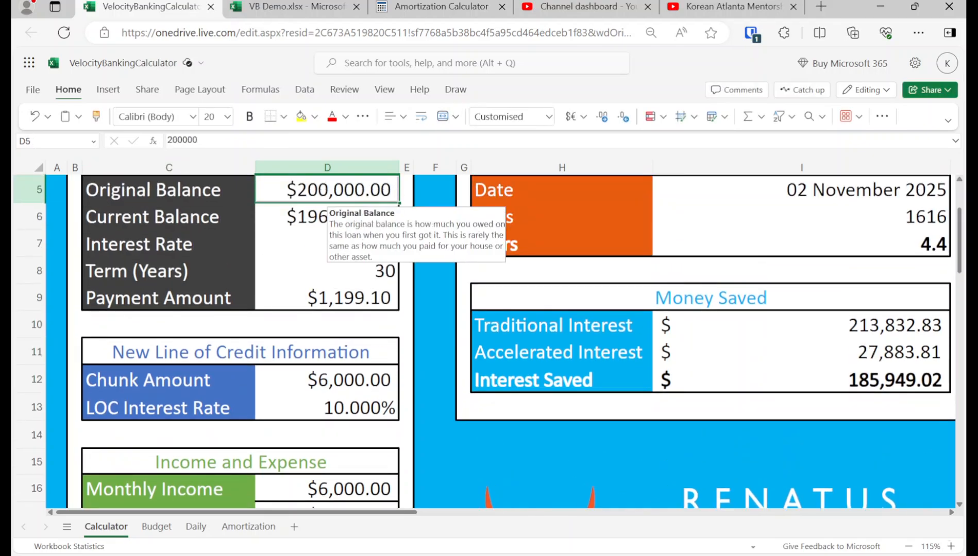
key(Right)
key(Right)
key(Right)
key(Down)
key(Down)
key(Right)
key(Right)
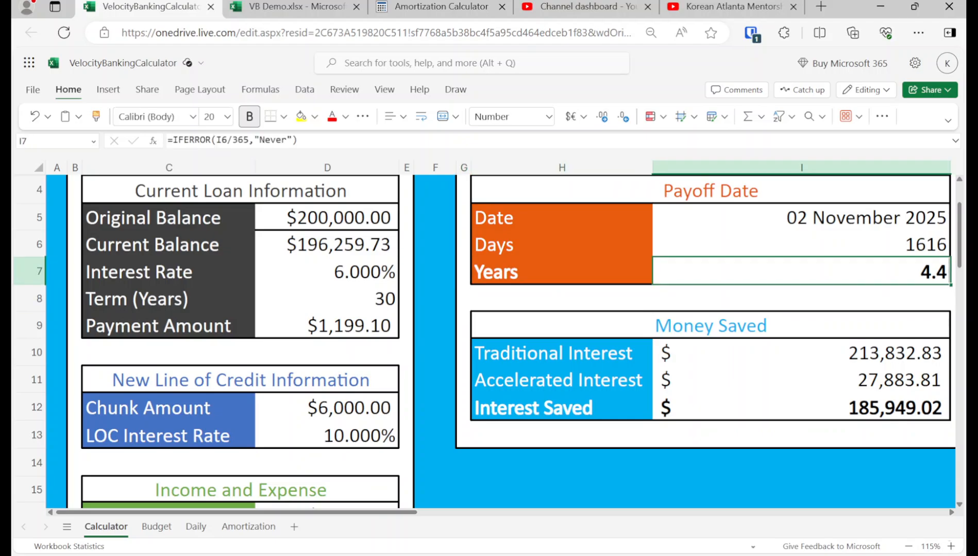
Step: Change the line of credit's Chunk Amount to 10000
key(Left)
key(Left)
key(Left)
key(Left)
key(Left)
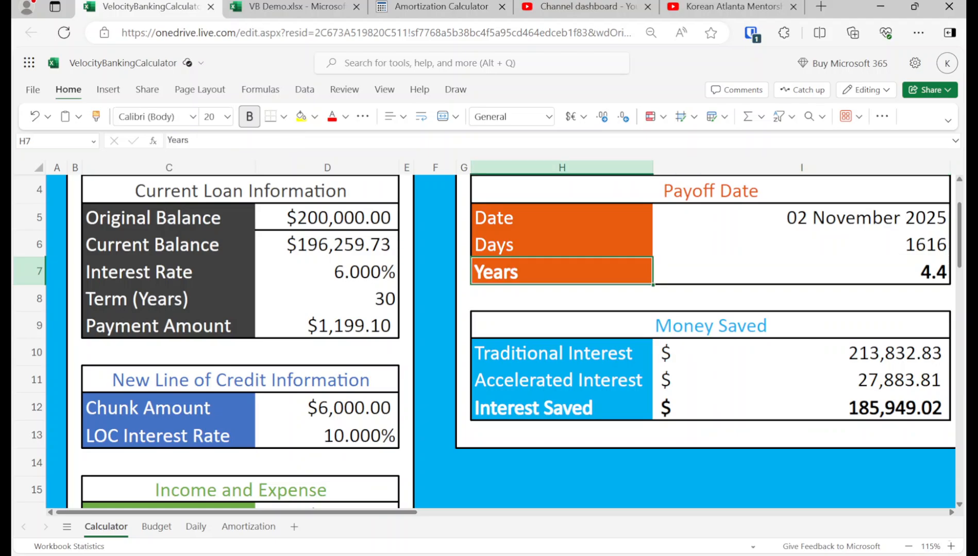
key(Down)
key(Down)
key(Down)
key(Down)
key(Down)
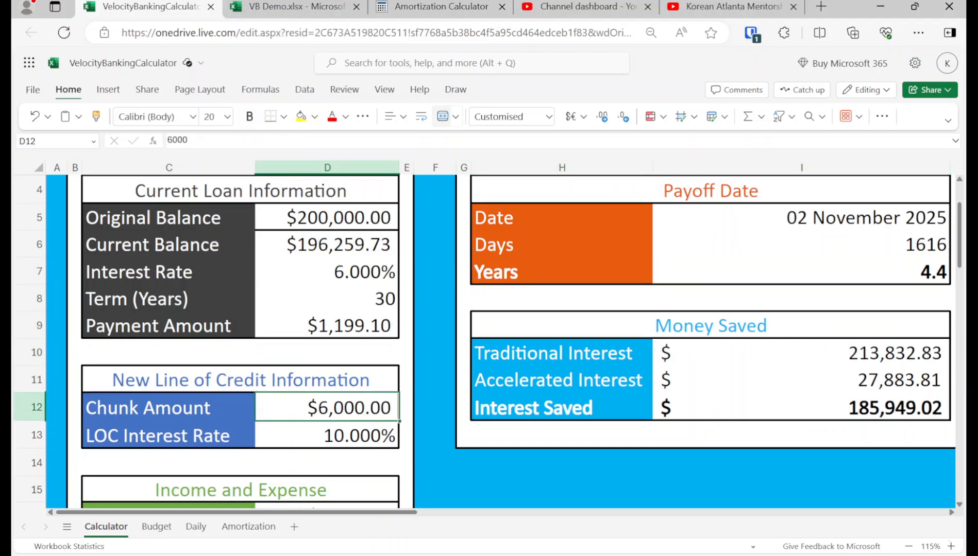
text(10000)
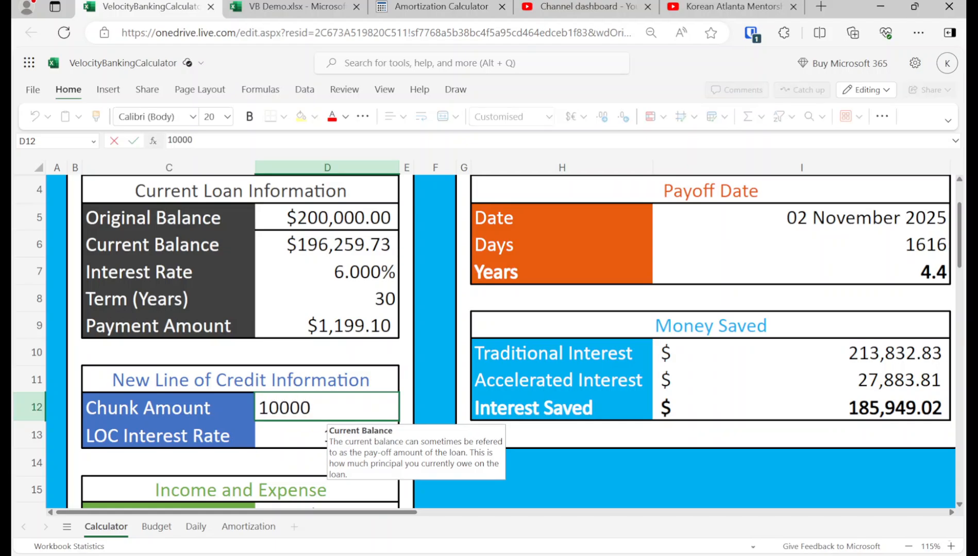
key(Return)
Step: Examine the payoff years and the Accelerated Interest for the 10000 chunk amount
key(Up)
key(Right)
key(Right)
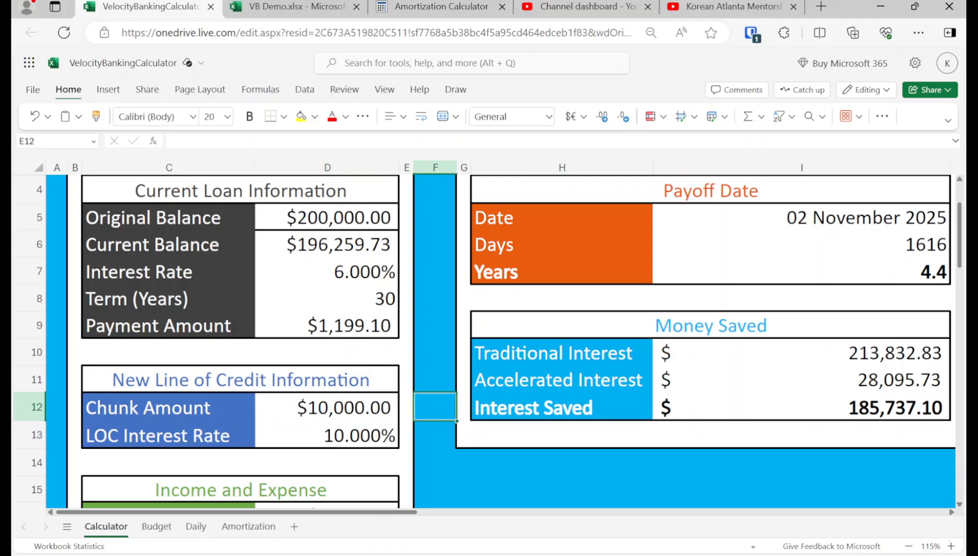
key(Right)
key(Right)
key(Right)
key(Up)
key(Up)
key(Up)
key(Up)
key(Up)
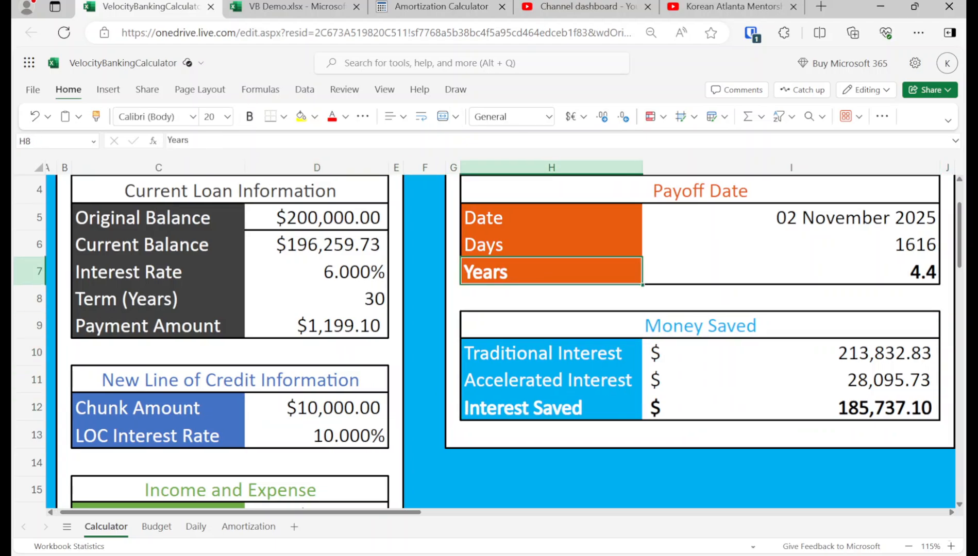
key(Right)
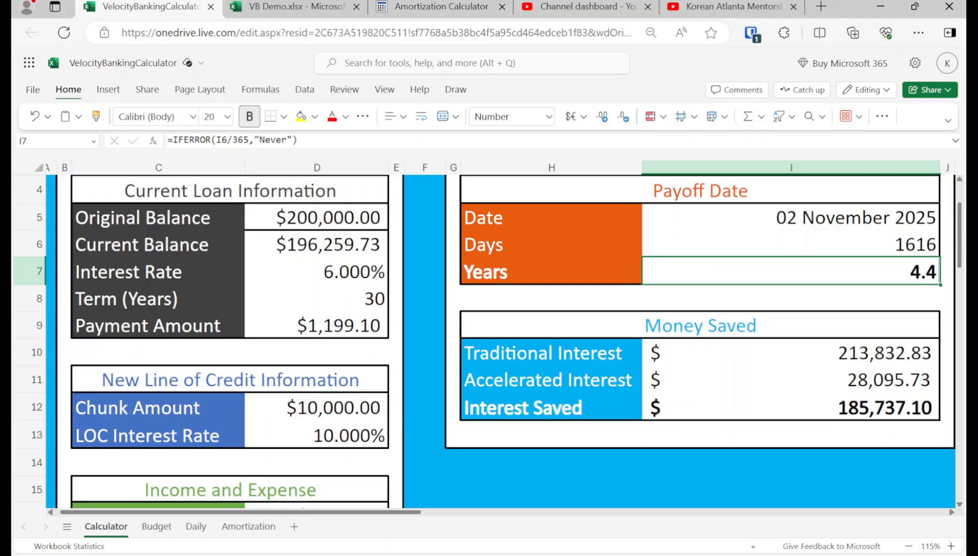
key(Down)
key(Down)
key(Down)
key(Down)
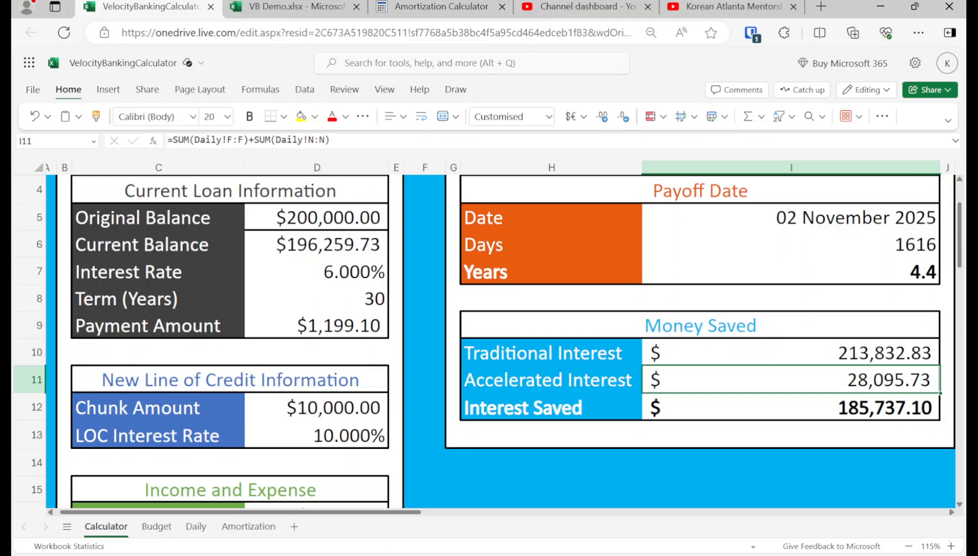
Step: Change the line of credit's Chunk Amount to the full current balance, 196259.73
key(Left)
key(Left)
key(Left)
key(Left)
key(Left)
key(Left)
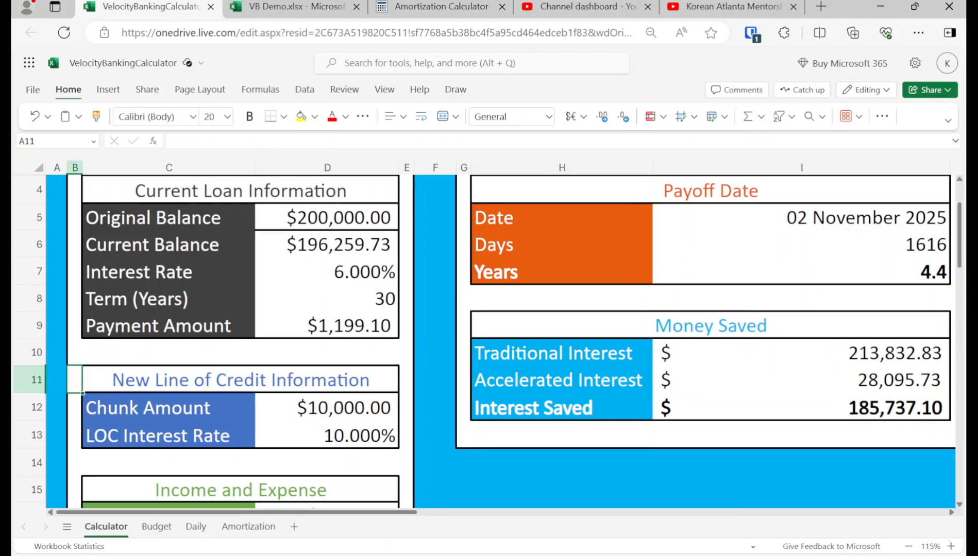
key(Down)
key(Down)
key(Right)
key(Right)
key(Up)
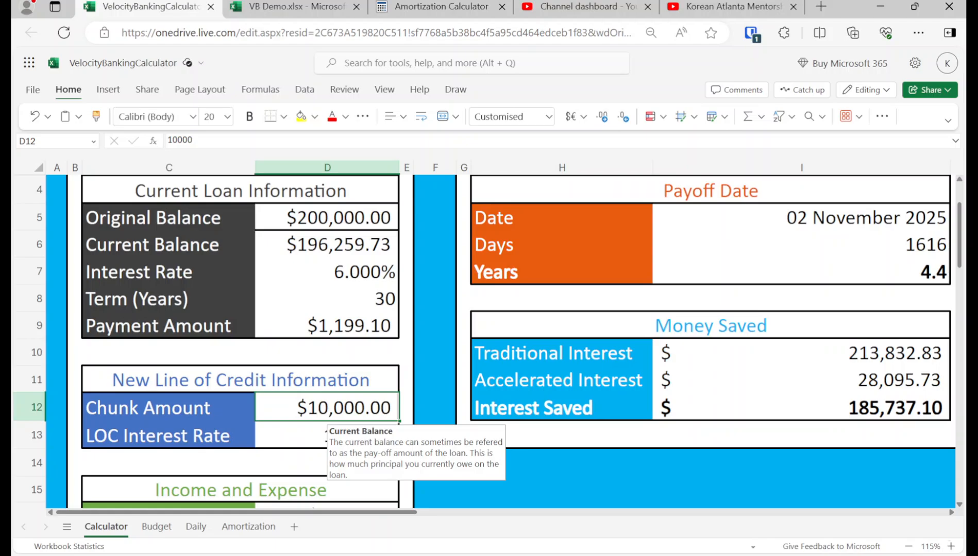
scroll(407, 314, up, 3)
scroll(410, 312, down, 2)
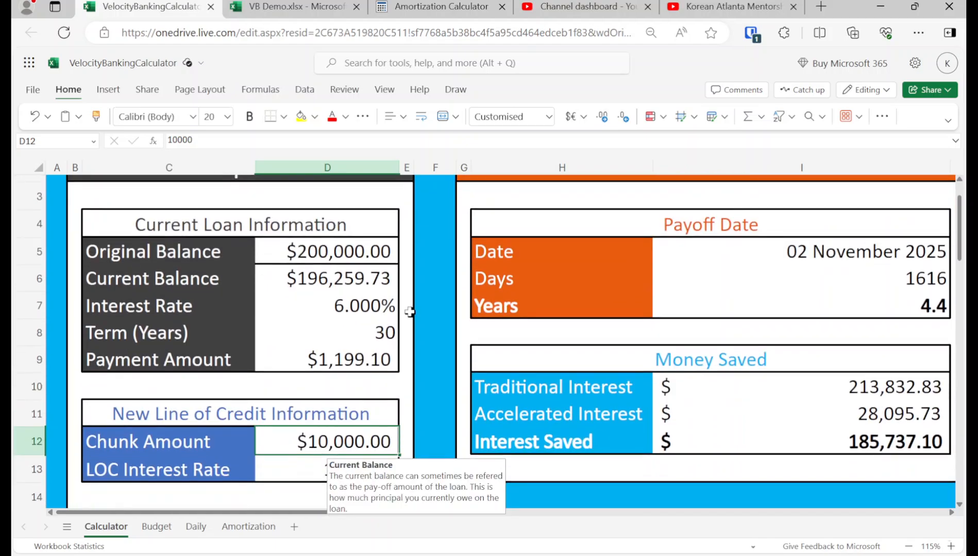
click(336, 277)
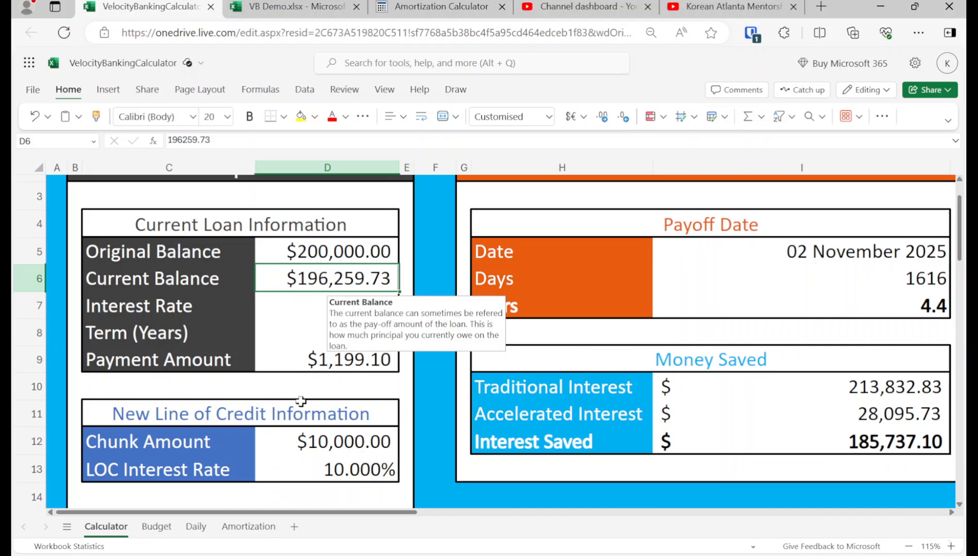
click(303, 440)
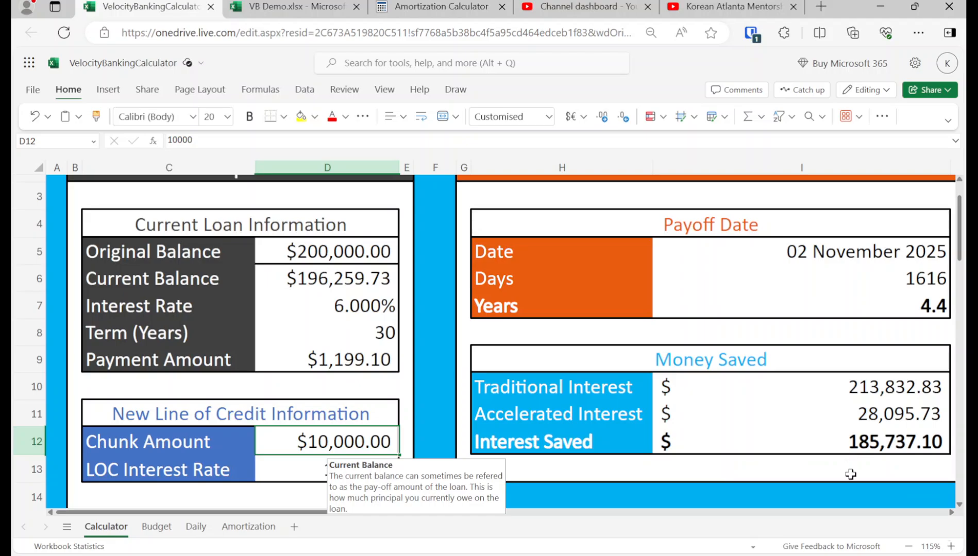
text(1)
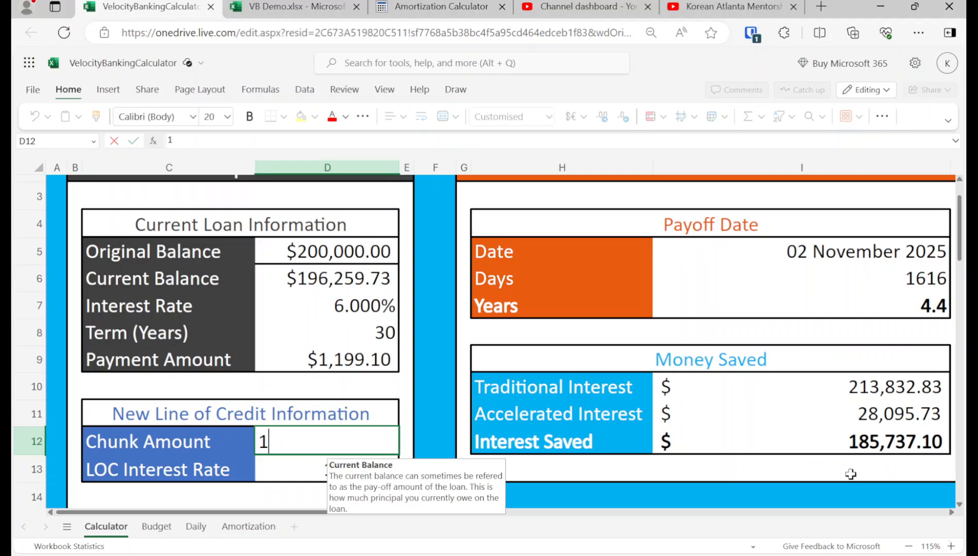
text(696259)
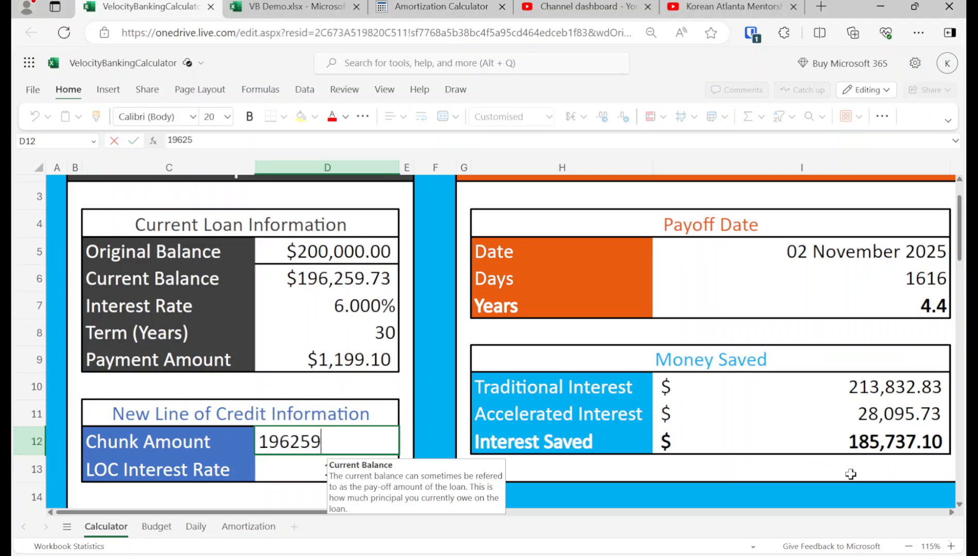
text(.73)
key(Return)
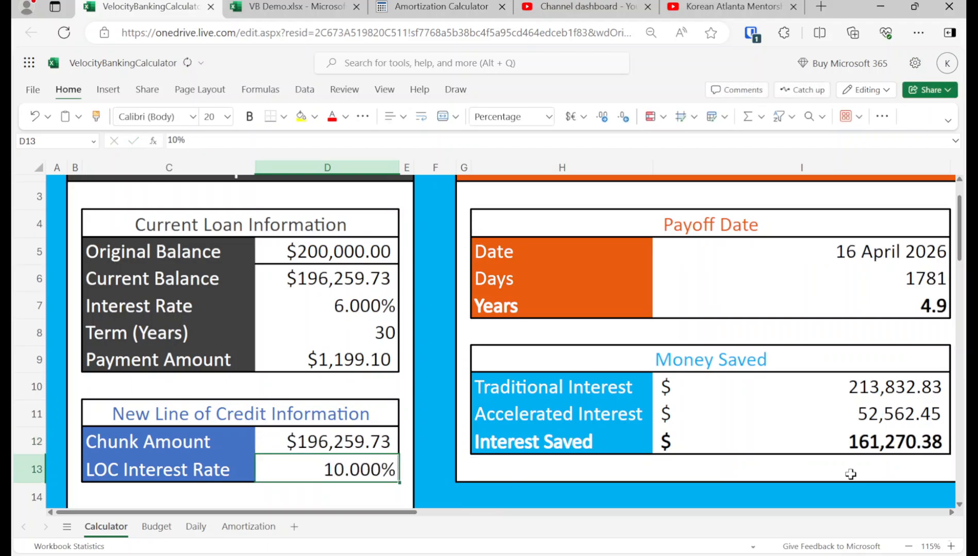
Step: Check the Accelerated Interest for the full-balance chunk and undo the last Chunk Amount change
key(Up)
key(Right)
key(Right)
key(Right)
key(Right)
key(Right)
key(Up)
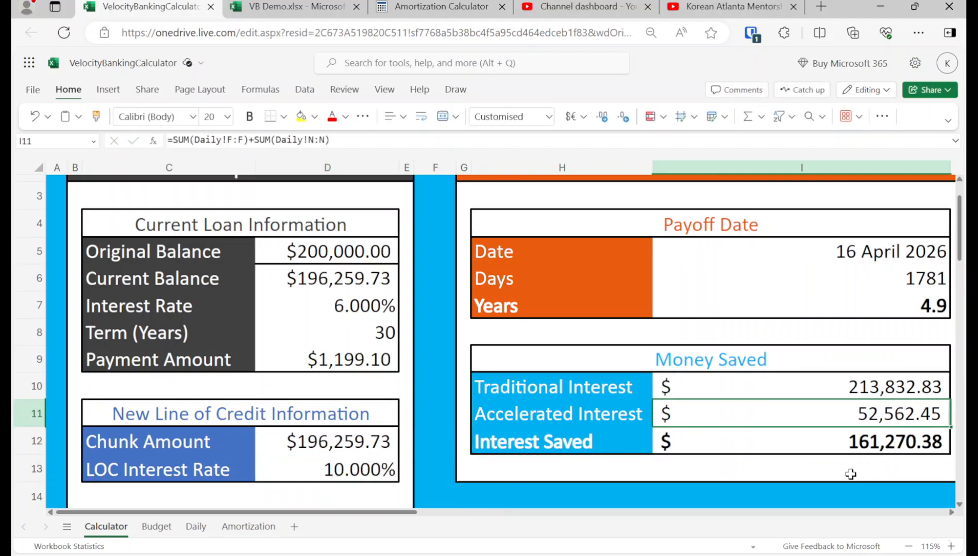
key(ctrl+z)
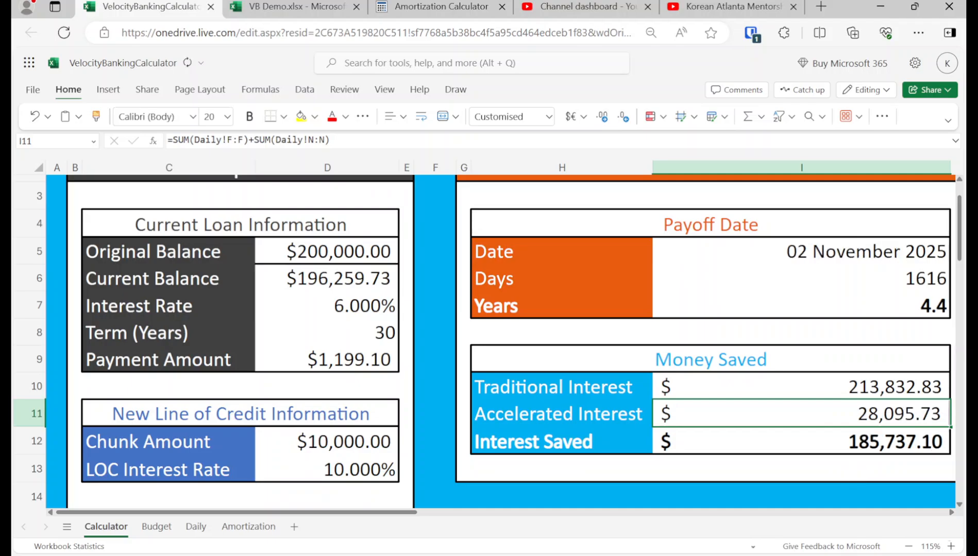
Step: Set the line of credit's Chunk Amount to 5000
key(Left)
key(Left)
key(Left)
key(Left)
key(Down)
key(Left)
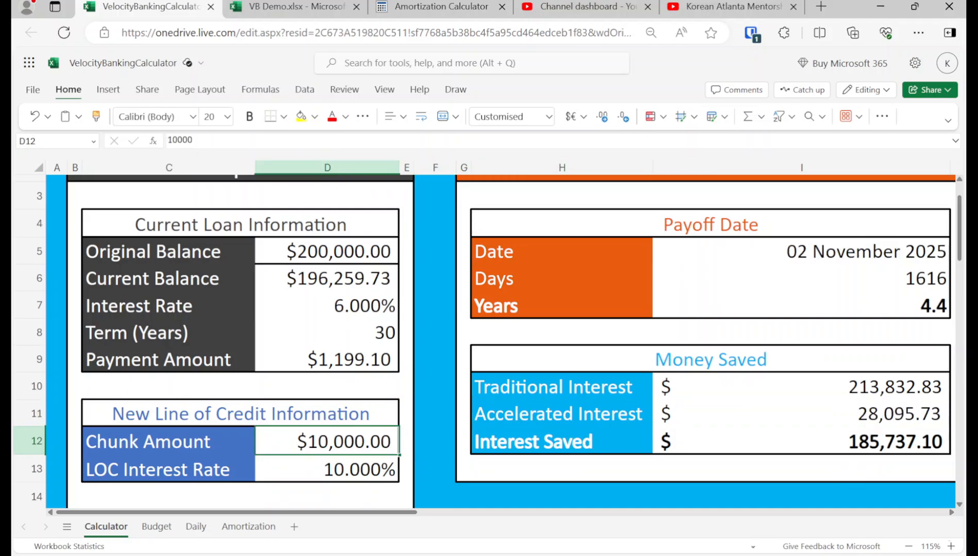
text(50)
key(Return)
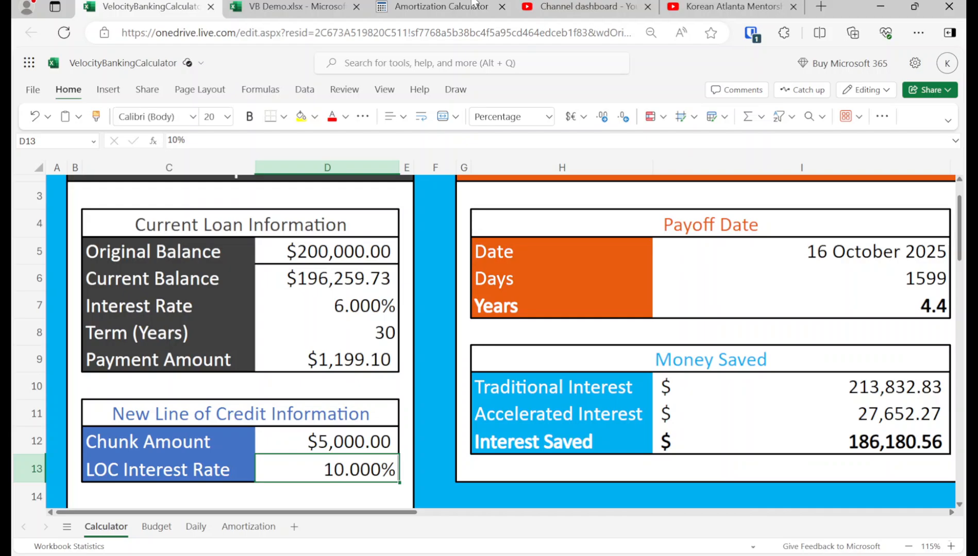
Step: Switch to the VB Demo workbook and calculate the total payoff years in the mortgage's Milestone cell with =18/12+4.4
click(283, 6)
click(675, 336)
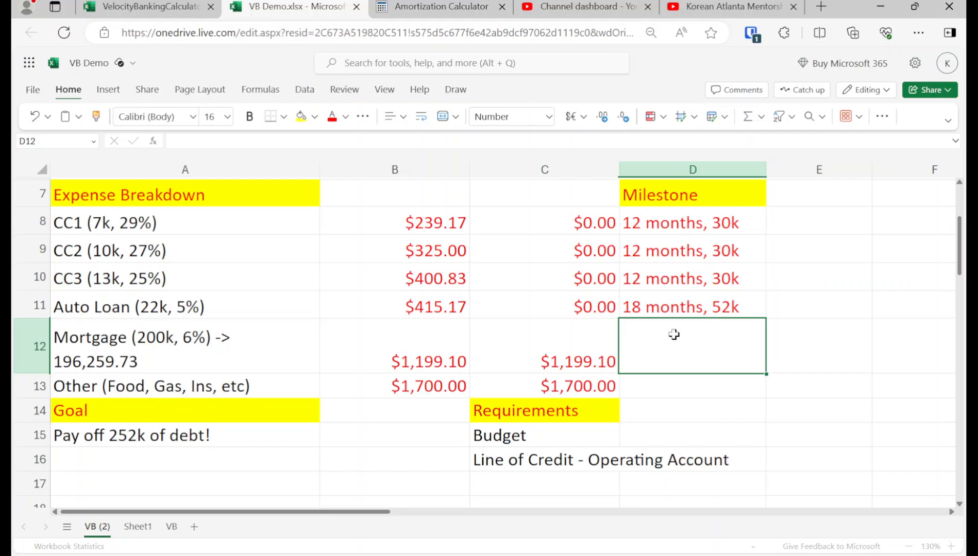
text(=18)
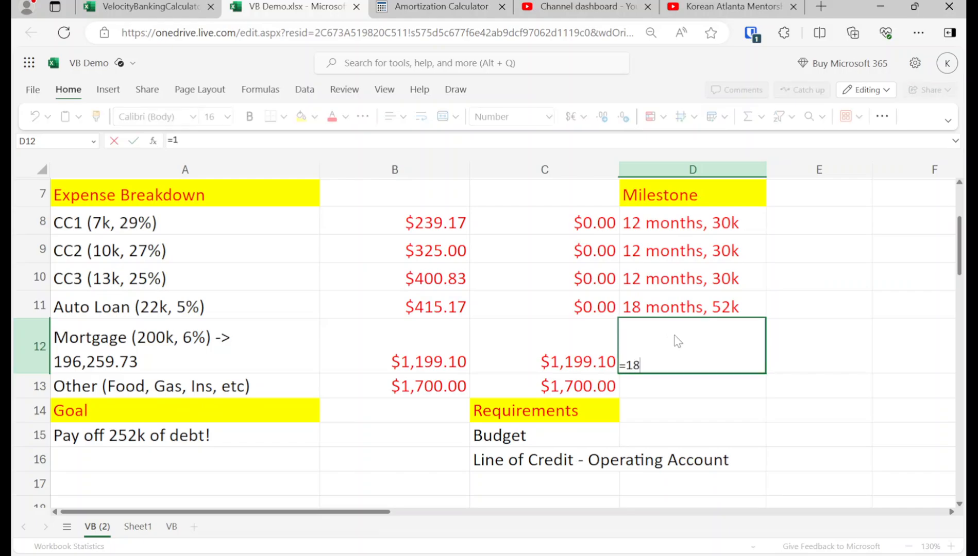
text(/12+4.4)
key(Return)
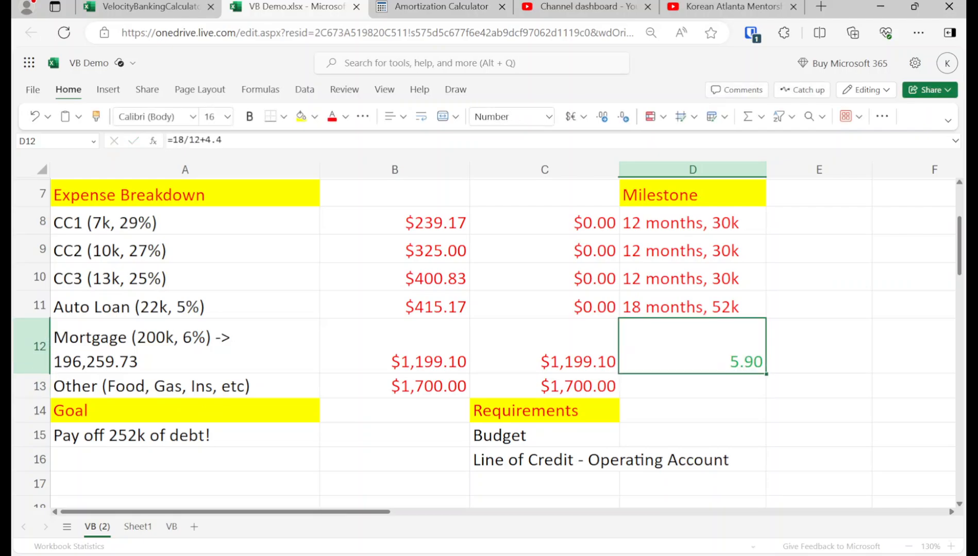
Step: Replace the formula in the mortgage's Milestone cell with the text "5.9 years, DEBT FREE!"
text(4.)
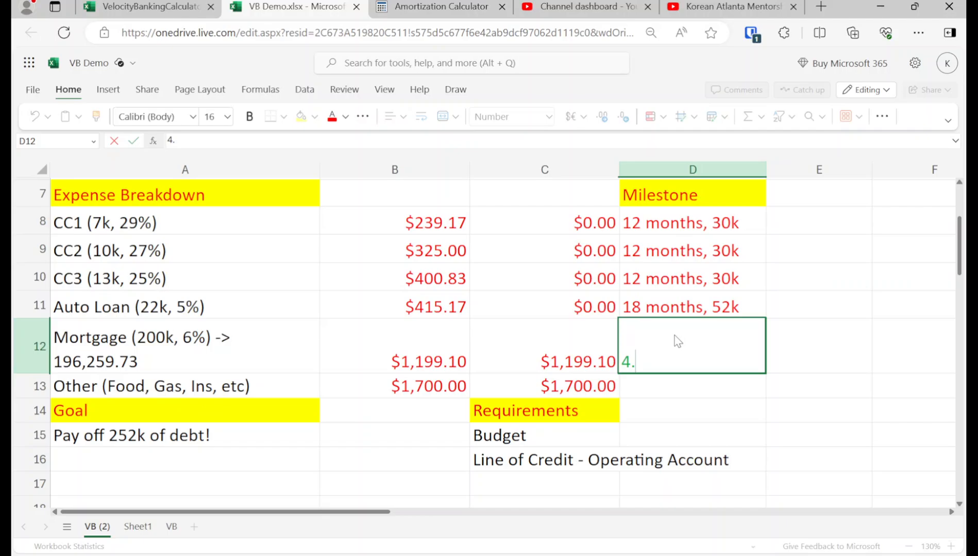
text(9 years)
key(BackSpace)
key(BackSpace)
key(BackSpace)
key(BackSpace)
key(BackSpace)
key(BackSpace)
key(BackSpace)
key(BackSpace)
key(BackSpace)
text(5.9 year)
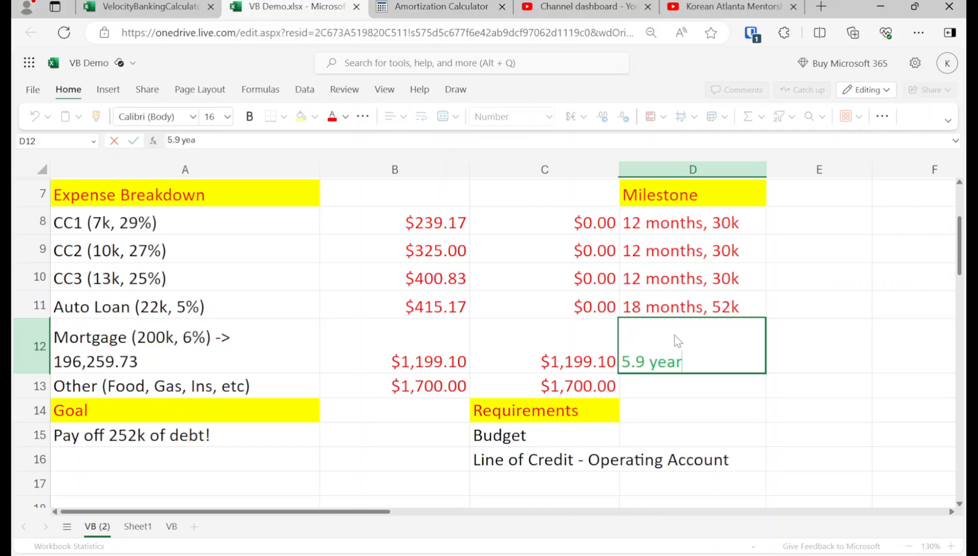
text(s, DBE)
key(Escape)
text(EB)
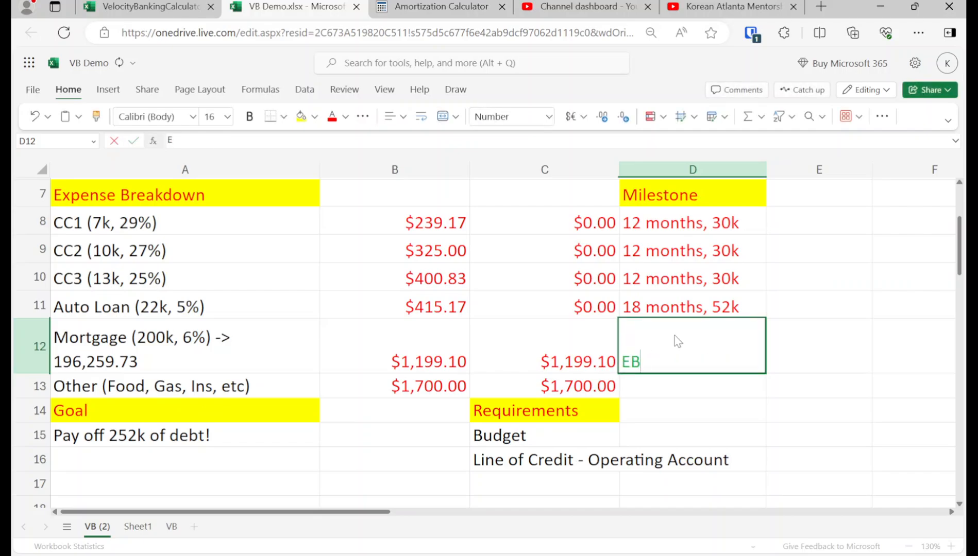
key(Escape)
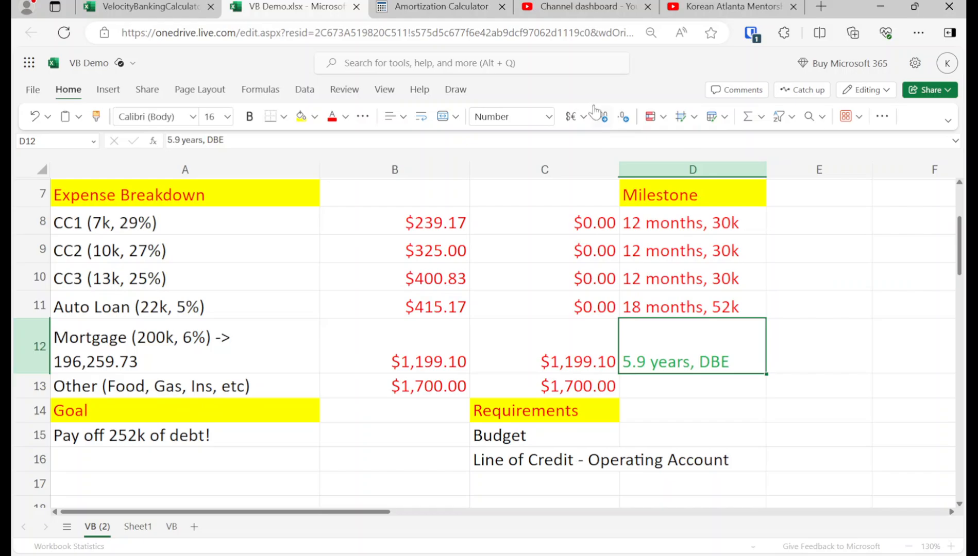
double_click(738, 355)
key(BackSpace)
key(BackSpace)
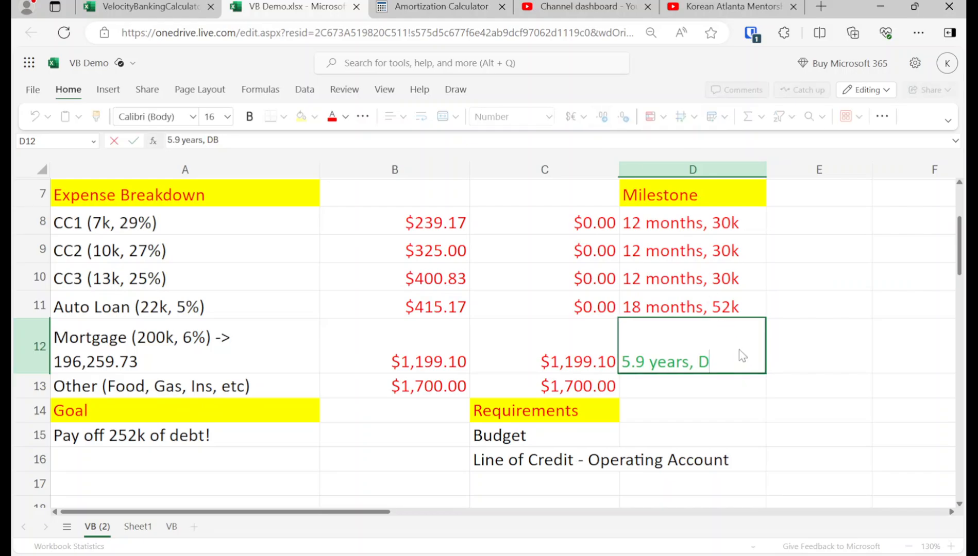
text(EBT)
text(FREE!)
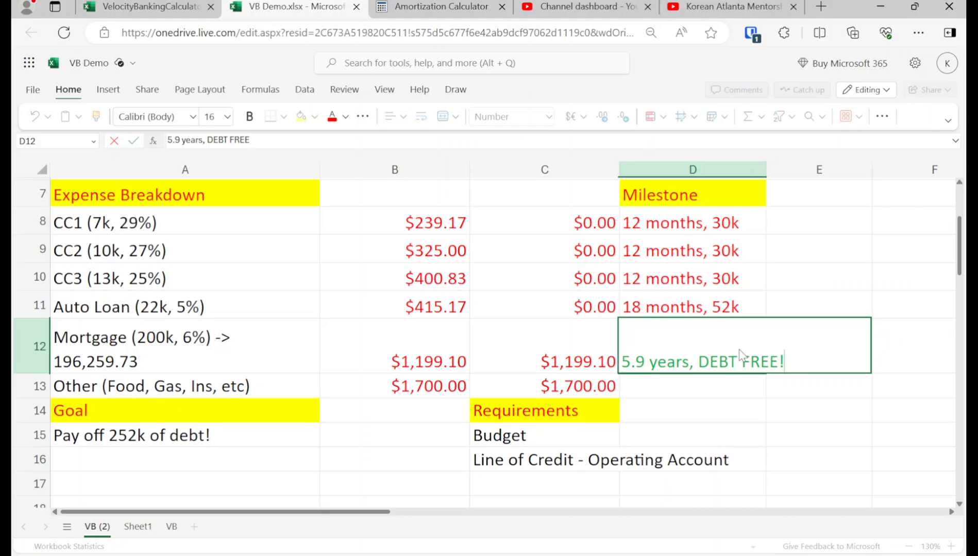
key(Return)
Step: Review the debt payoff goal and the mortgage entry in the expense breakdown
key(Left)
key(Left)
key(Left)
key(Down)
key(Down)
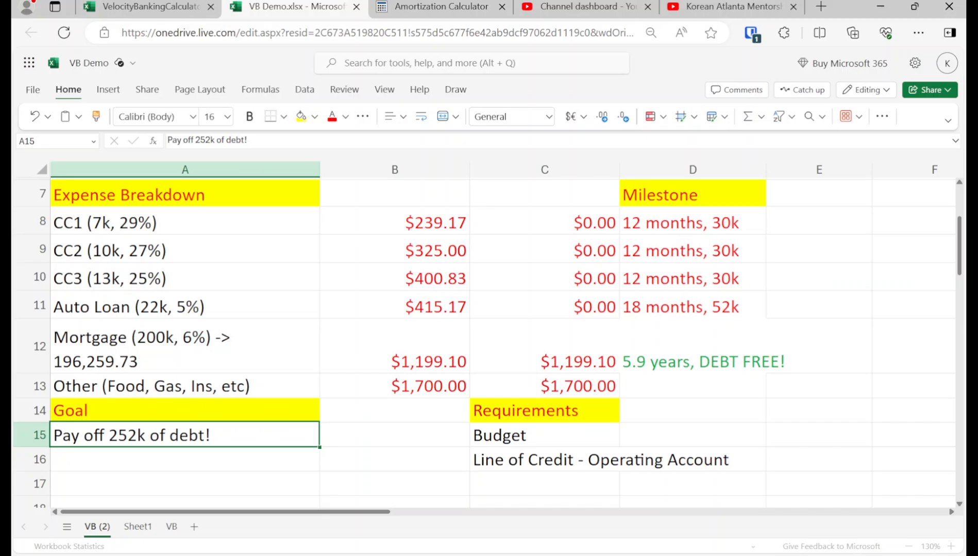
key(Up)
key(Up)
key(Up)
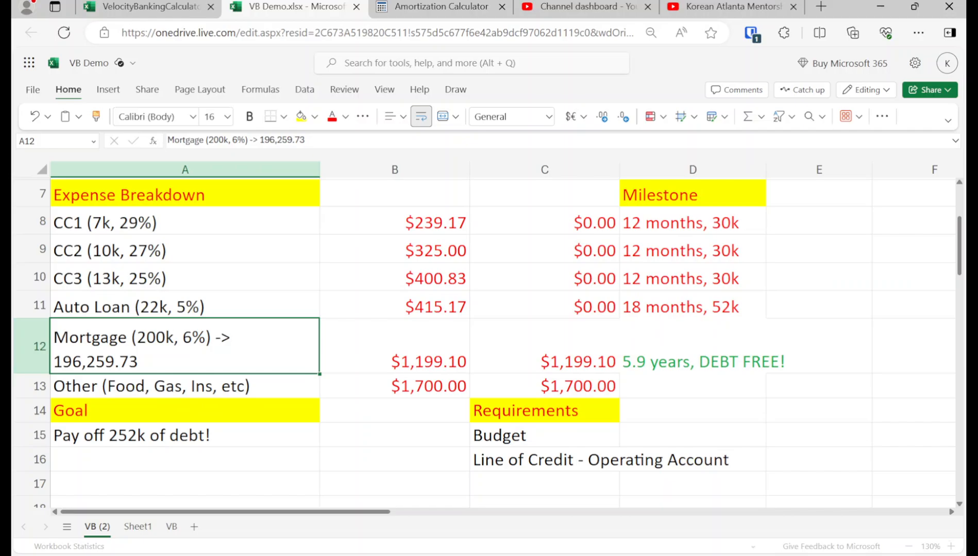
Step: Check the mortgage's Milestone entry against the debt payoff goal
key(Right)
key(Right)
key(Right)
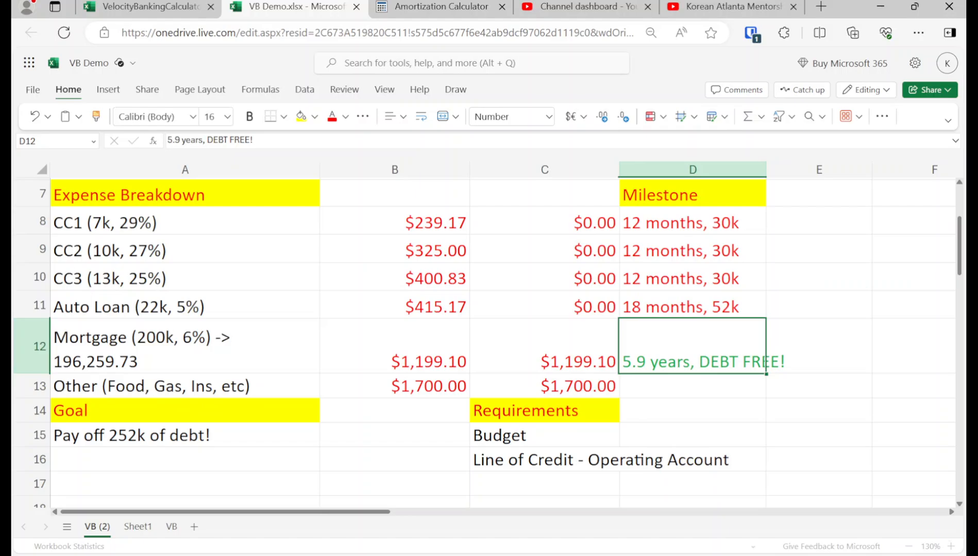
key(Right)
key(Left)
key(Left)
key(Left)
key(Left)
key(Down)
key(Down)
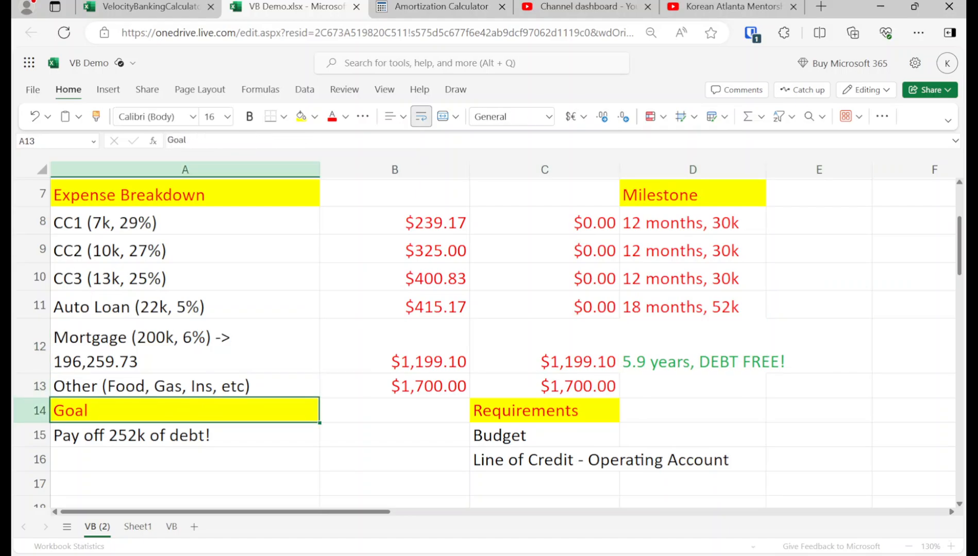
key(Down)
key(Up)
Step: Compare the Auto Loan's Milestone entry with the mortgage's Milestone entry
key(Right)
key(Right)
key(Up)
key(Up)
key(Up)
key(Right)
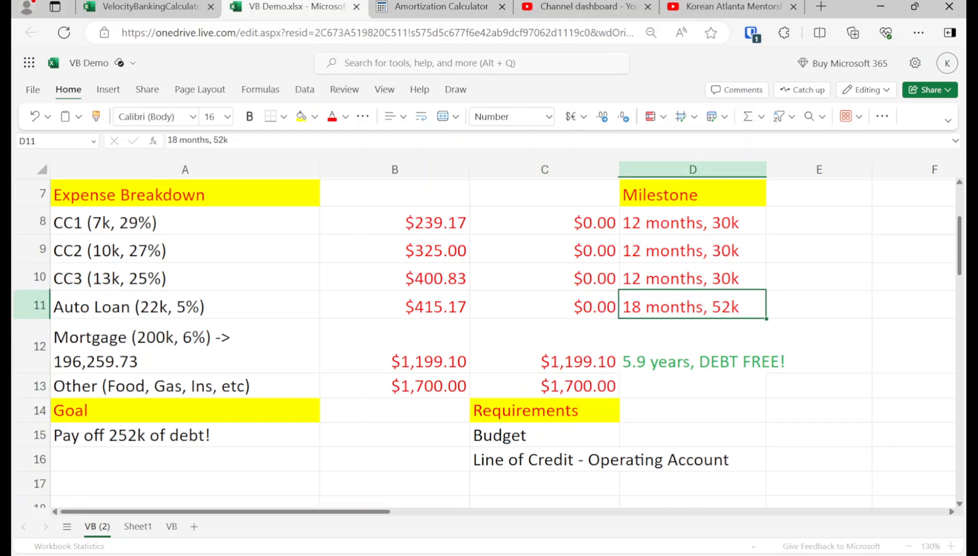
key(Left)
key(Down)
key(Right)
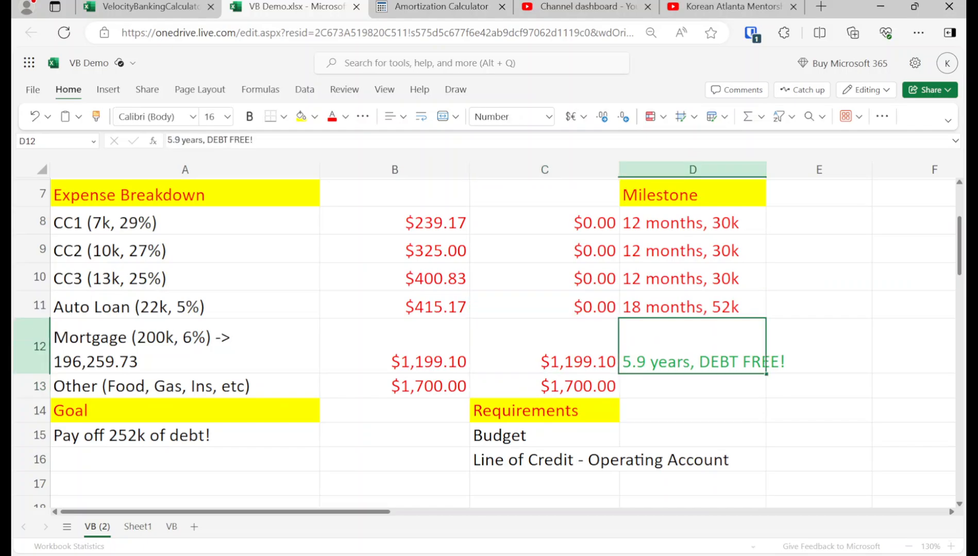
Step: Highlight the five debts from CC1 to Mortgage in the expense breakdown and review the mortgage's payoff milestone
key(Left)
key(Left)
key(Left)
key(Up)
key(Up)
key(Up)
key(Up)
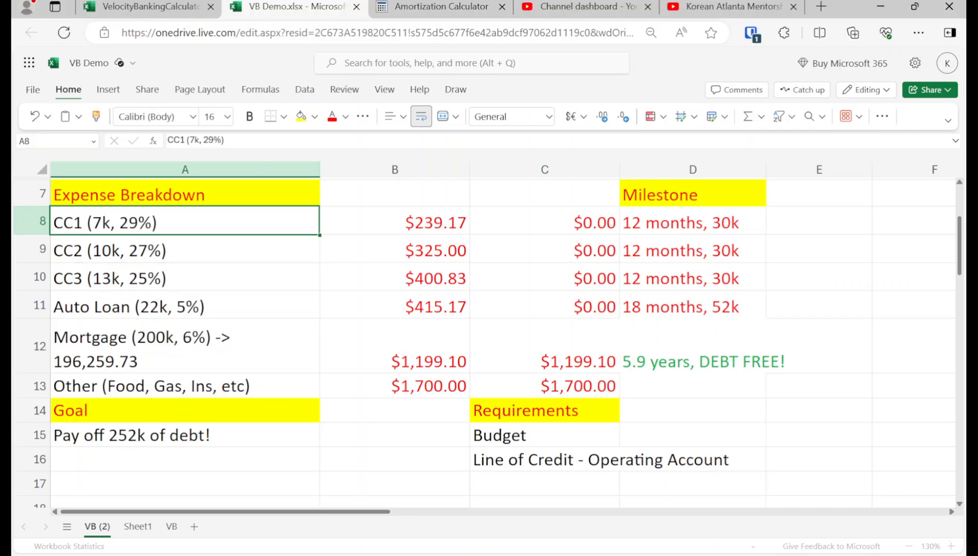
key(shift+Down)
key(shift+Down)
key(shift+Down)
key(shift+Down)
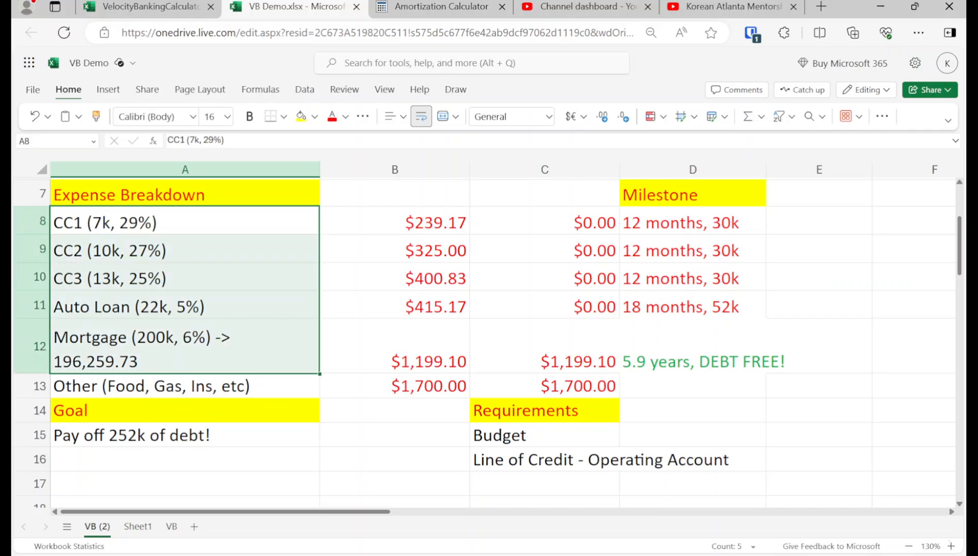
key(Right)
key(Right)
key(Right)
key(Down)
key(Down)
key(Down)
key(Down)
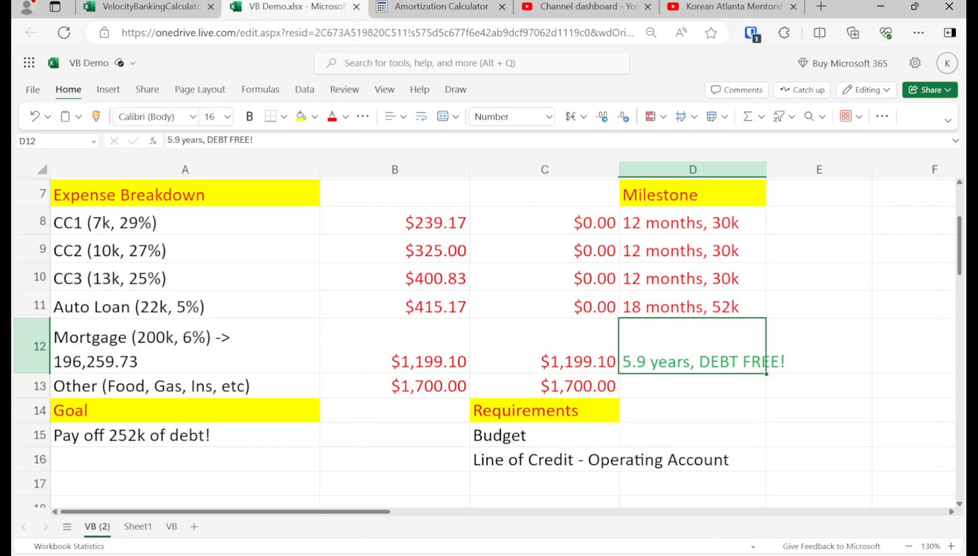
Step: Set the Savings amount in the Velocity Banking column to 3100.9
key(Up)
key(Up)
key(Up)
key(Up)
key(Up)
key(Up)
key(Up)
key(Up)
key(Up)
key(Up)
key(Up)
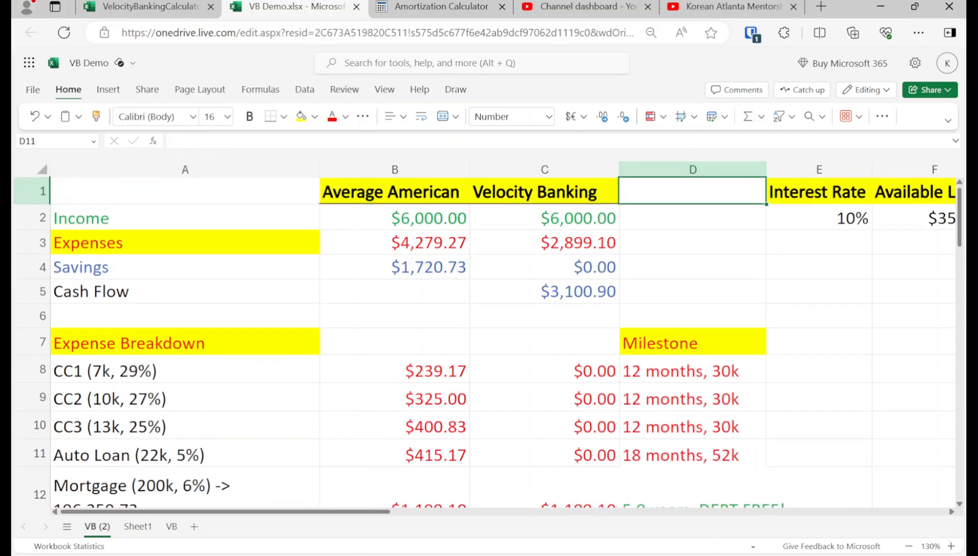
key(Left)
key(Down)
key(Down)
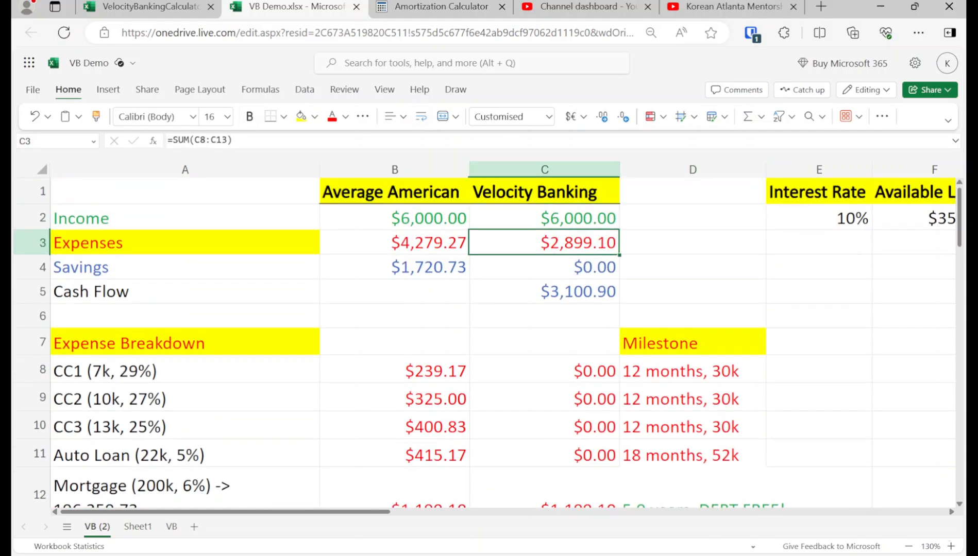
key(Down)
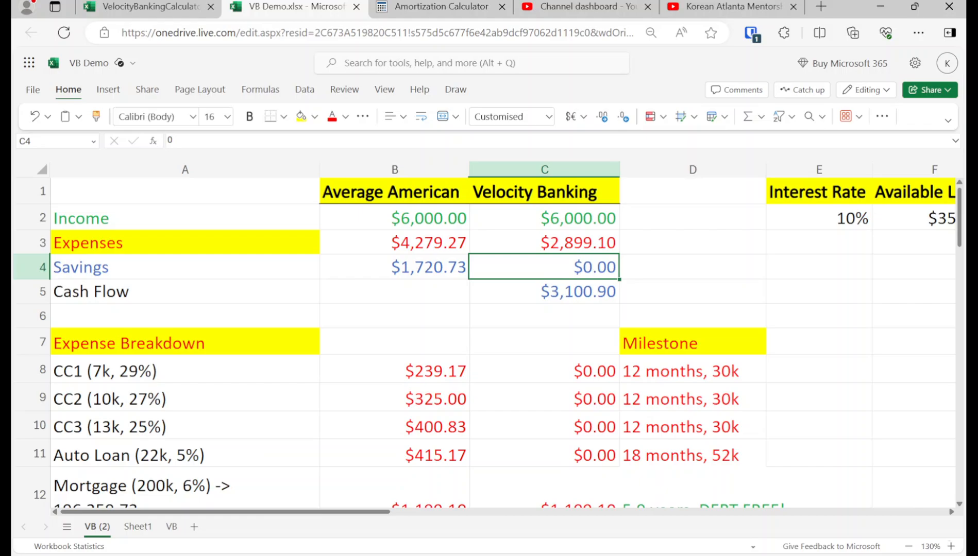
text(3100.9)
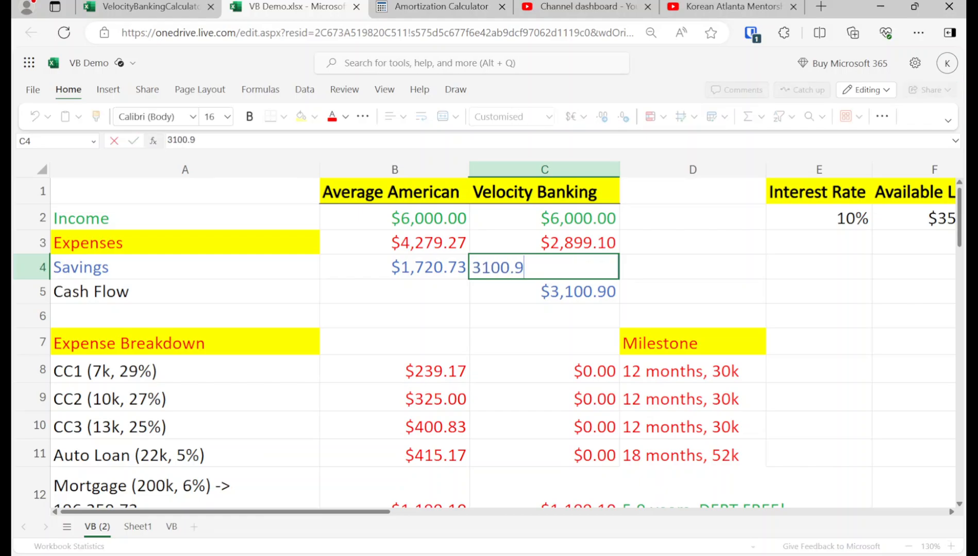
key(Return)
key(Up)
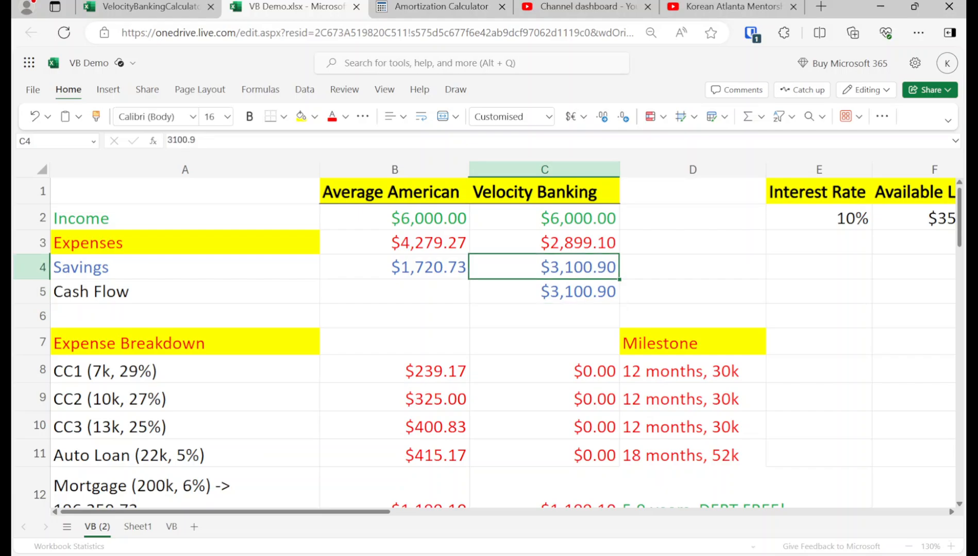
Step: Try 6100.9 as the Velocity Banking Savings amount and reset it to 0
text(6100)
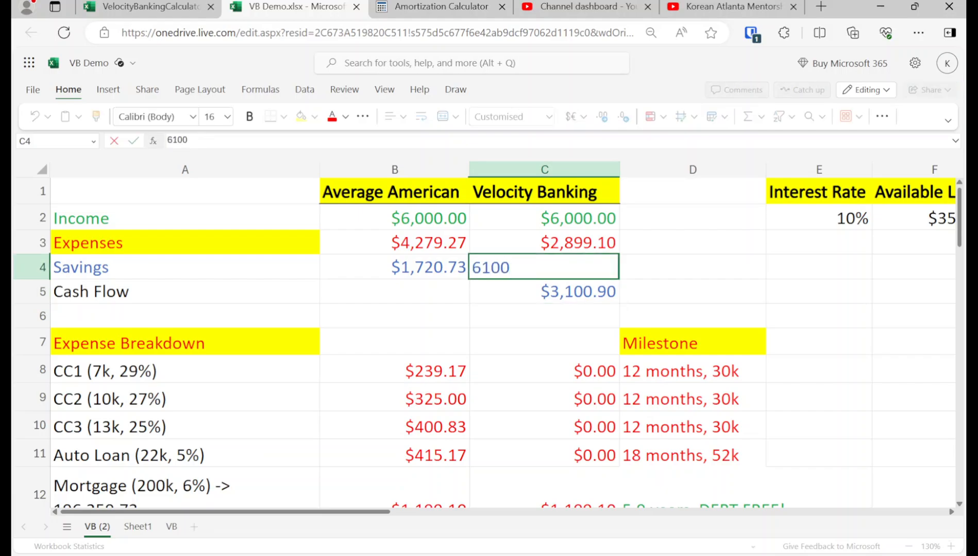
text(.9)
key(Return)
key(Up)
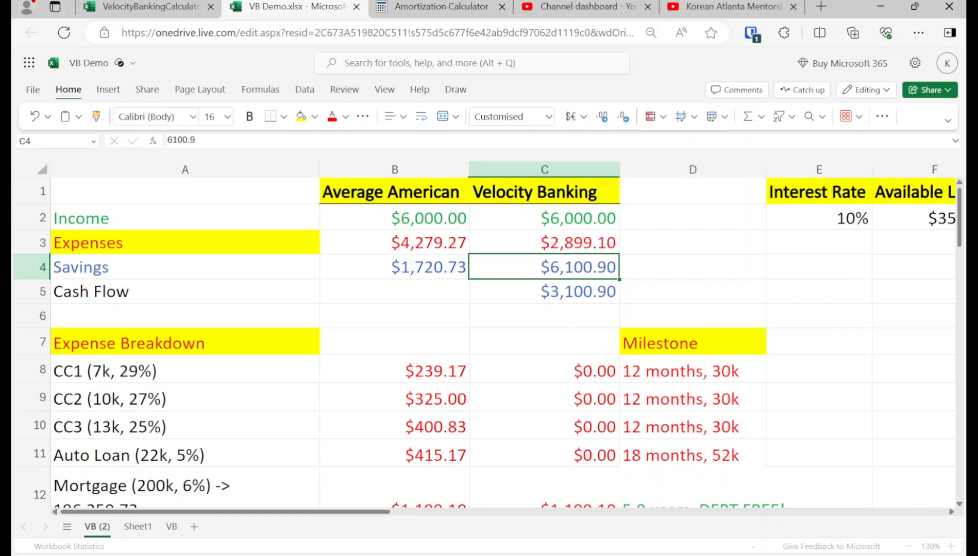
text(0)
key(Return)
Step: Return to the debt payoff goal entry below the expense breakdown
key(Left)
key(Left)
key(Down)
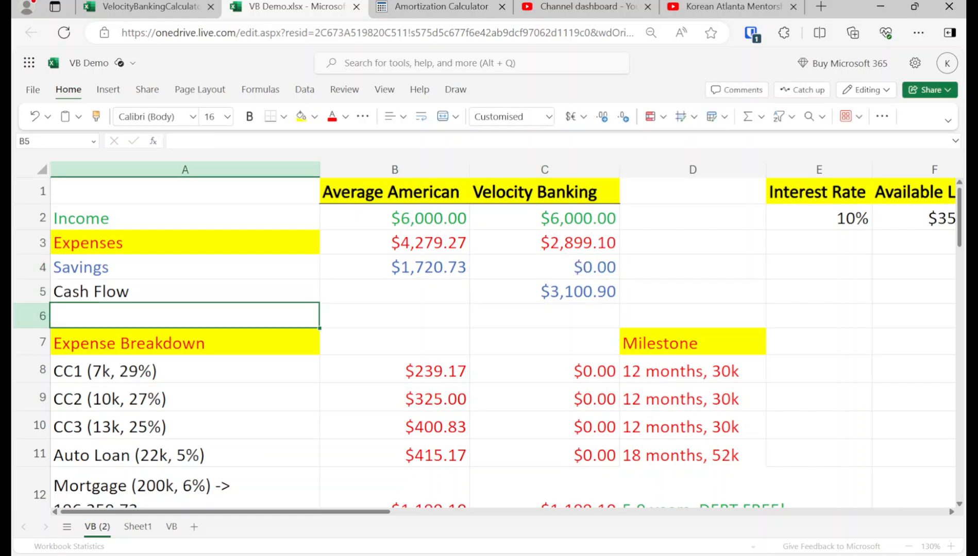
key(Down)
key(Down)
key(Down)
key(Down)
key(Down)
key(Down)
key(Down)
key(Down)
key(Down)
key(Down)
key(Up)
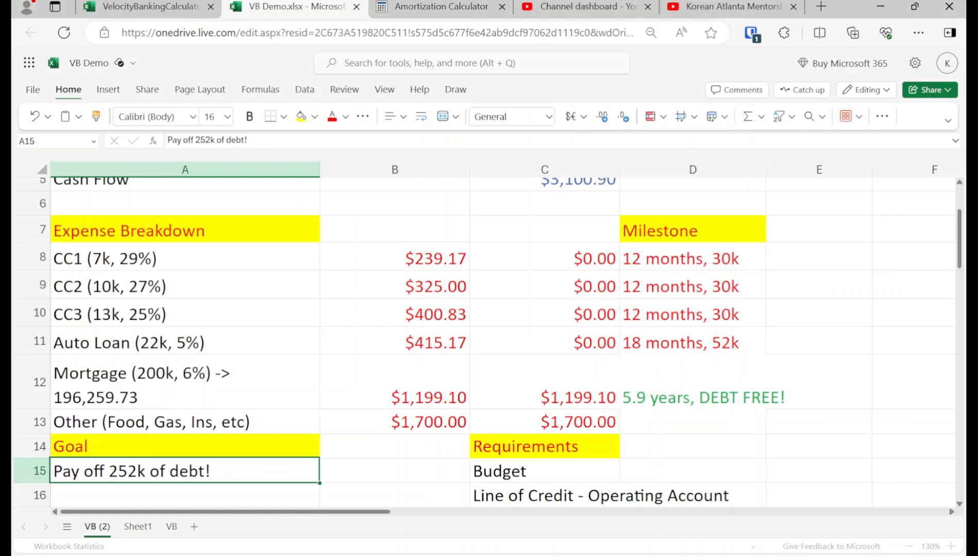